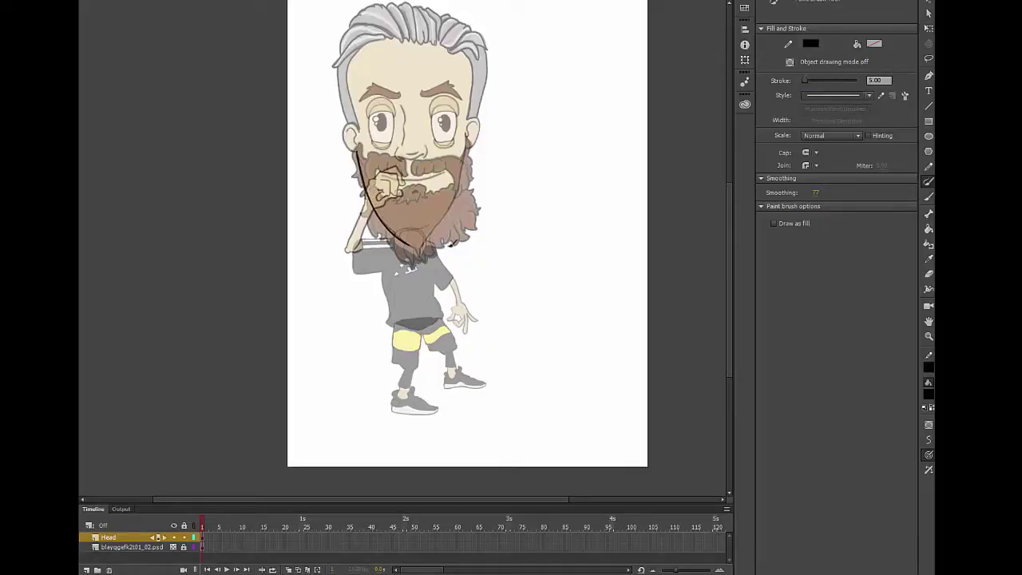
Trace the character's jaw, chin, face outline and ears in black on the Head layer with the Paint Brush
drag(394, 227, 469, 142)
drag(426, 243, 421, 246)
mouse_move(349, 126)
mouse_down()
mouse_move(360, 48)
mouse_move(471, 49)
mouse_up()
drag(468, 109, 468, 119)
Trace the sides and the swept-back strands of the hair in black on the Head layer
drag(351, 121, 338, 65)
mouse_move(383, 37)
mouse_down()
mouse_move(358, 48)
mouse_move(397, 37)
mouse_up()
mouse_move(339, 57)
mouse_down()
mouse_move(409, 33)
mouse_move(355, 8)
mouse_up()
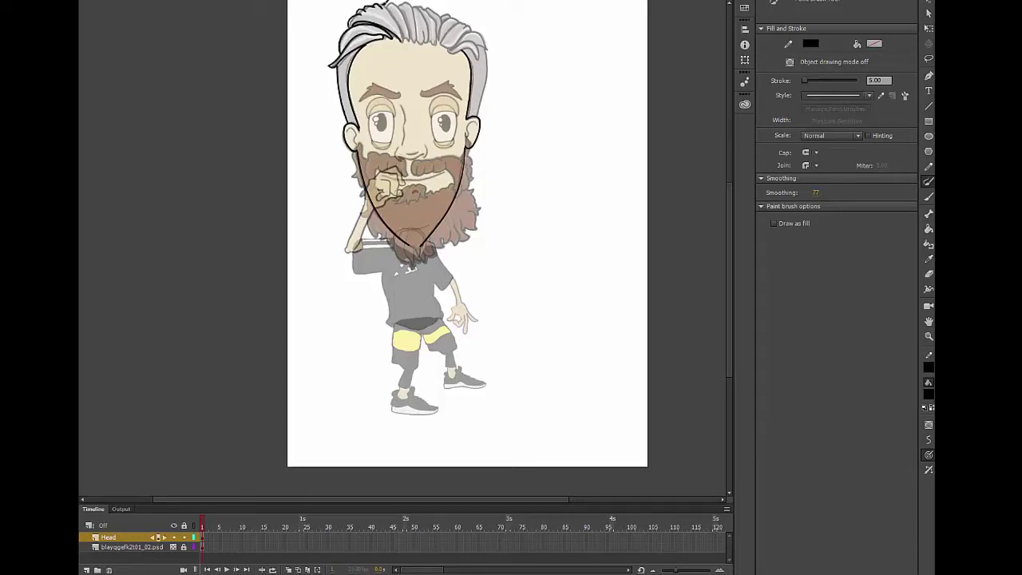
mouse_move(406, 28)
mouse_down()
mouse_move(402, 4)
mouse_move(416, 20)
mouse_up()
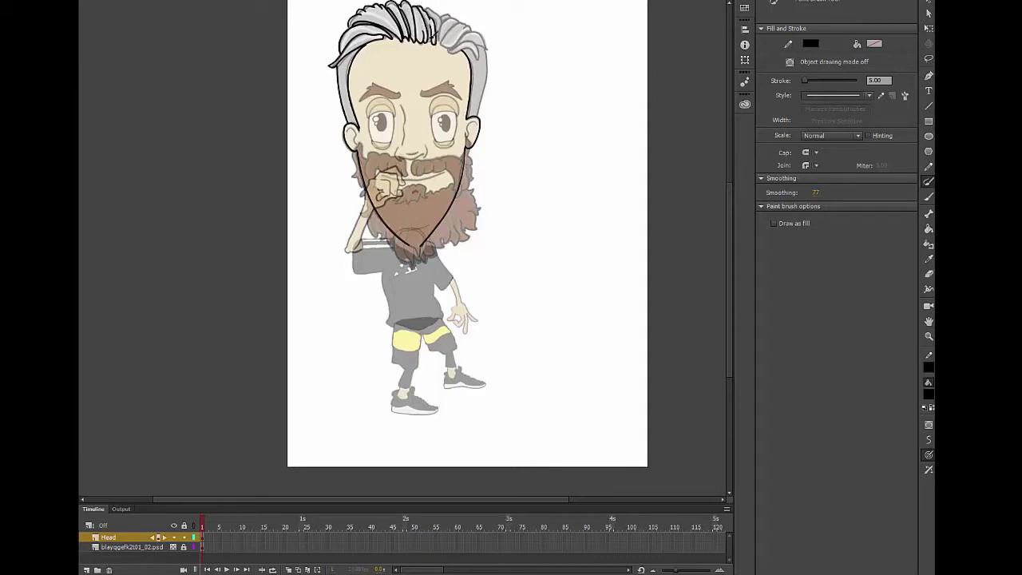
mouse_move(437, 40)
mouse_down()
mouse_move(434, 14)
mouse_move(484, 41)
mouse_move(477, 115)
mouse_up()
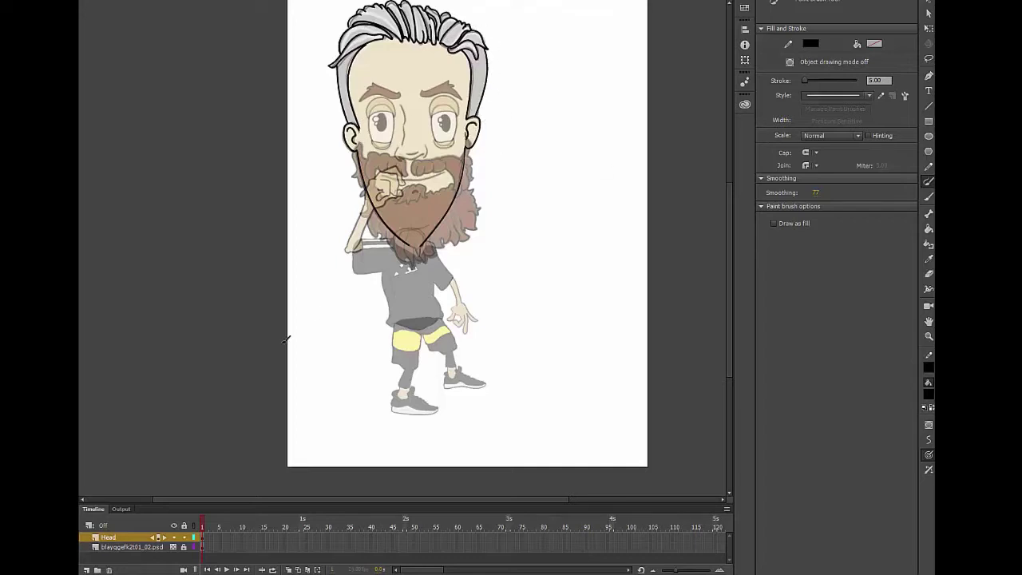
Trace the outline, pupil and highlights of each eye on the eye left and eye right layers
mouse_move(403, 247)
mouse_down()
mouse_move(425, 328)
mouse_move(435, 228)
mouse_move(427, 291)
mouse_move(422, 281)
mouse_up()
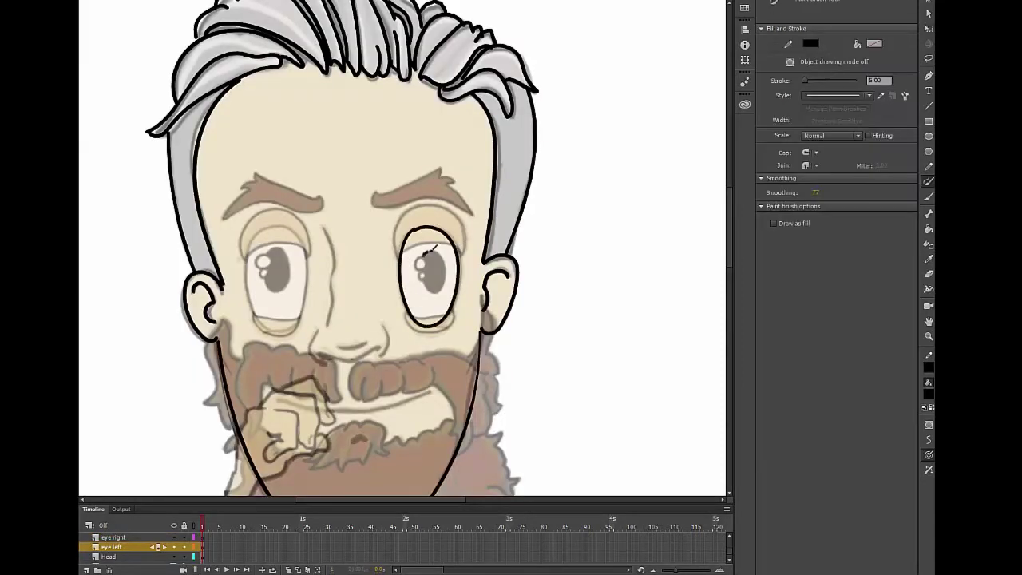
mouse_move(424, 271)
mouse_down()
mouse_move(421, 280)
mouse_move(422, 258)
mouse_up()
click(113, 537)
mouse_move(258, 234)
mouse_down()
mouse_move(268, 326)
mouse_move(285, 229)
mouse_move(257, 234)
mouse_up()
drag(258, 257, 266, 277)
mouse_move(270, 249)
mouse_down()
mouse_move(277, 291)
mouse_move(266, 280)
mouse_up()
Adjust the Paint Bucket's gap size and fill the character's right pupil with black
key(k)
click(277, 279)
key(ctrl+z)
click(929, 425)
click(914, 435)
click(278, 275)
Fill the character's left pupil with black on the eye left layer
click(113, 547)
click(432, 279)
key(ctrl+z)
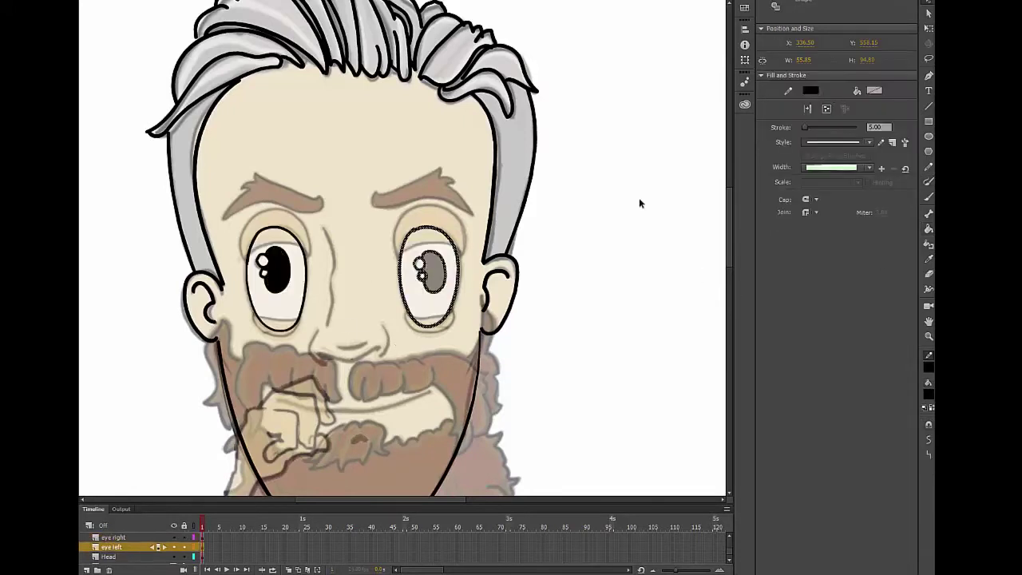
click(436, 278)
key(ctrl+z)
click(436, 278)
Fill the whites of both eyes with white and set up the LidUp Left layer above the eye layers
click(925, 407)
click(445, 303)
click(132, 538)
click(174, 475)
click(929, 230)
click(296, 313)
scroll(132, 543, up, 1)
click(120, 538)
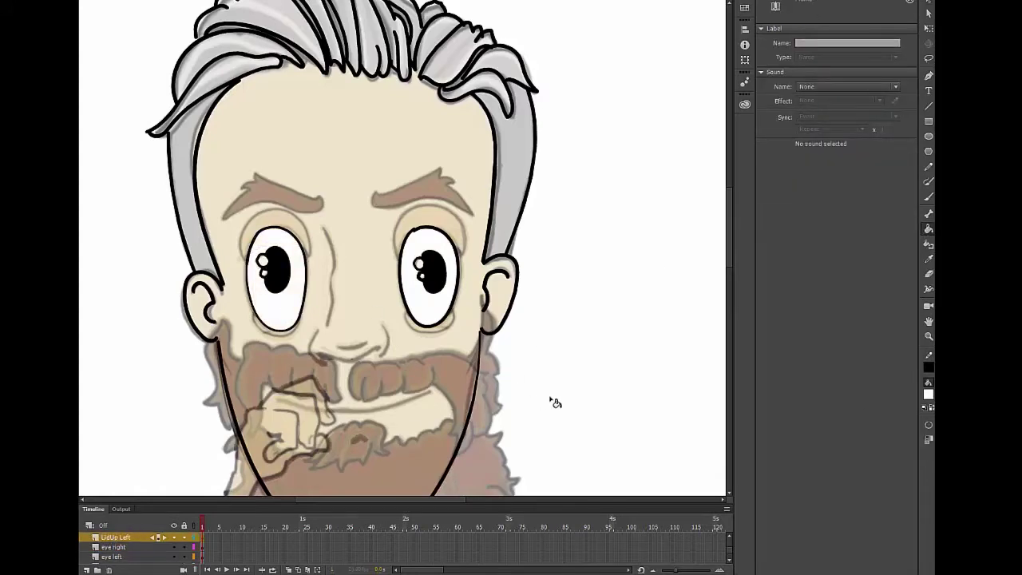
Draw a short curved smile line just above the chin on the Head layer
scroll(503, 417, up, 3)
scroll(119, 547, down, 1)
click(120, 547)
key(v)
click(625, 255)
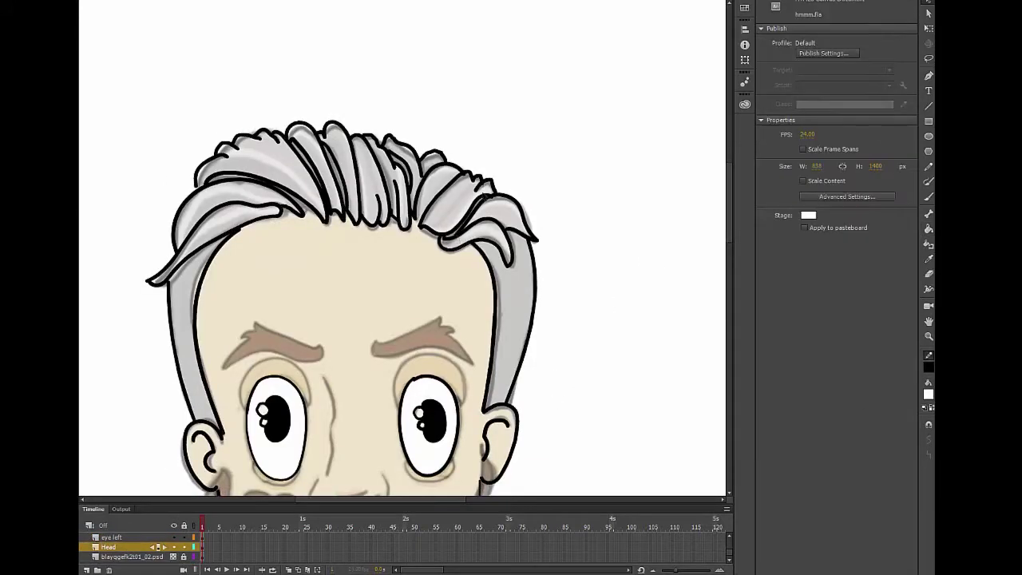
click(929, 182)
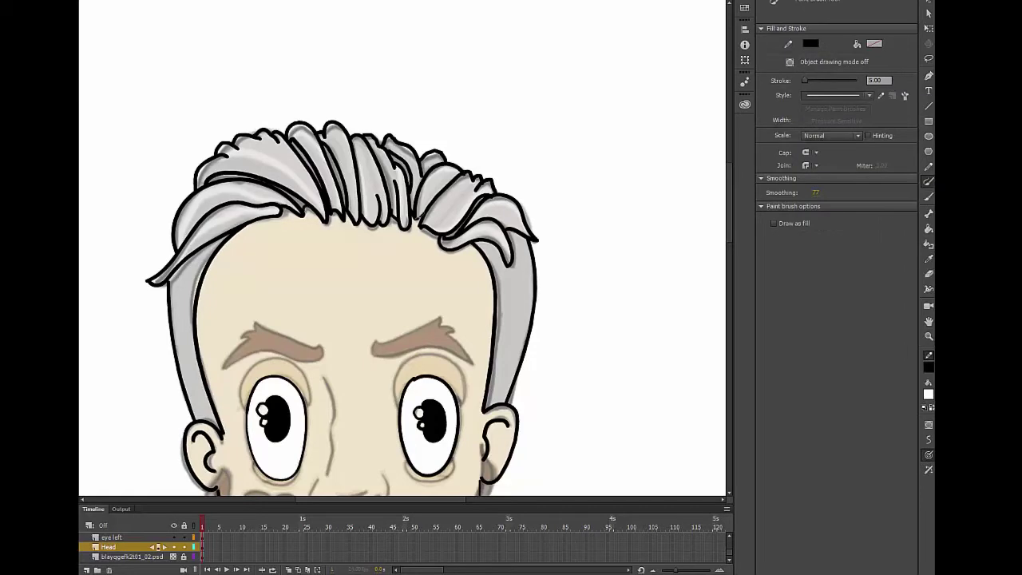
scroll(370, 335, down, 2)
key(v)
scroll(487, 351, down, 1)
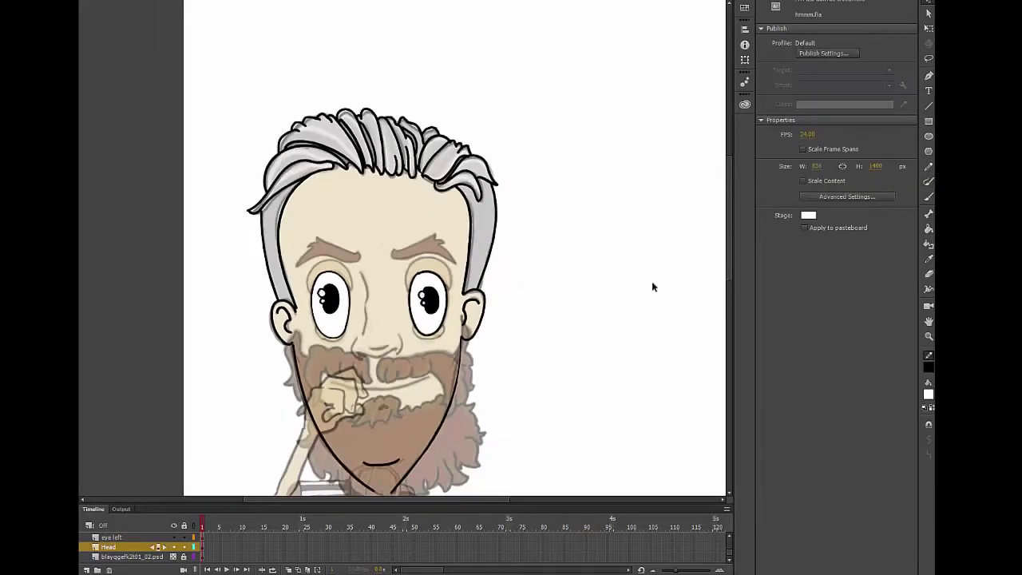
Fill the face and ears with a light skin tone on the Head layer
click(928, 394)
click(910, 497)
key(k)
scroll(399, 279, down, 3)
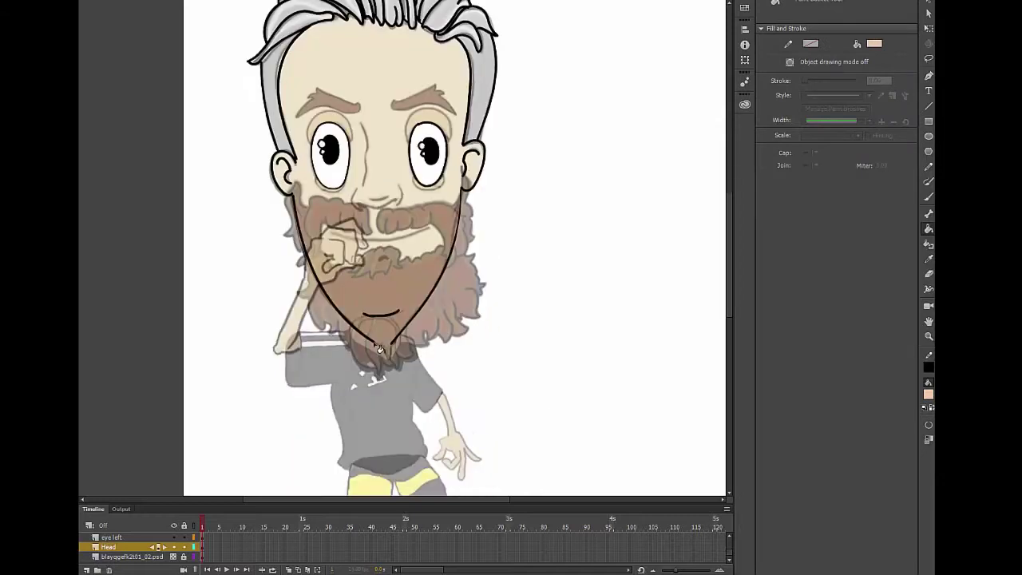
click(416, 262)
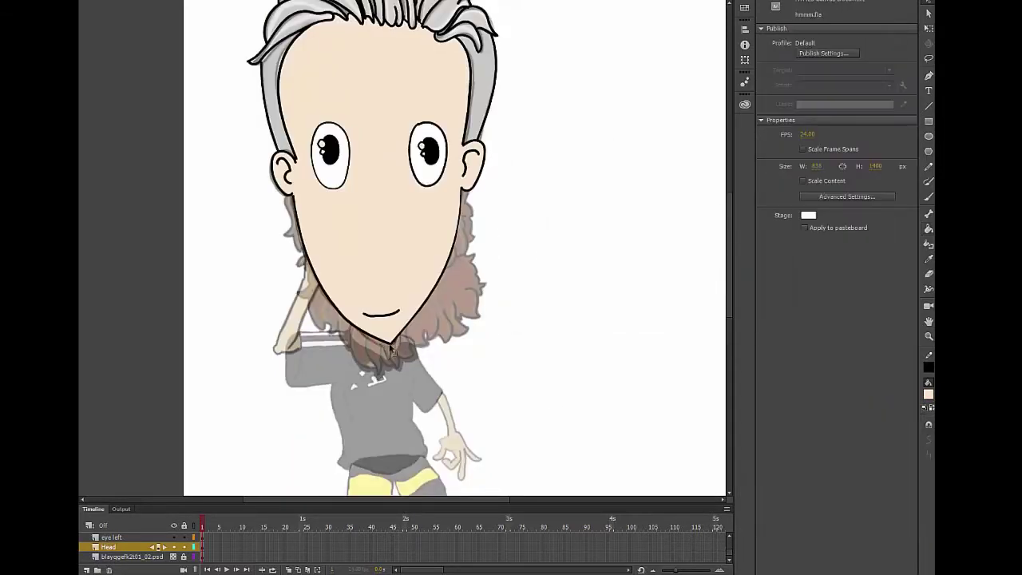
Fill the top hair strands with light grey and both sides of the hair with darker grey
scroll(399, 279, up, 3)
click(929, 394)
click(775, 462)
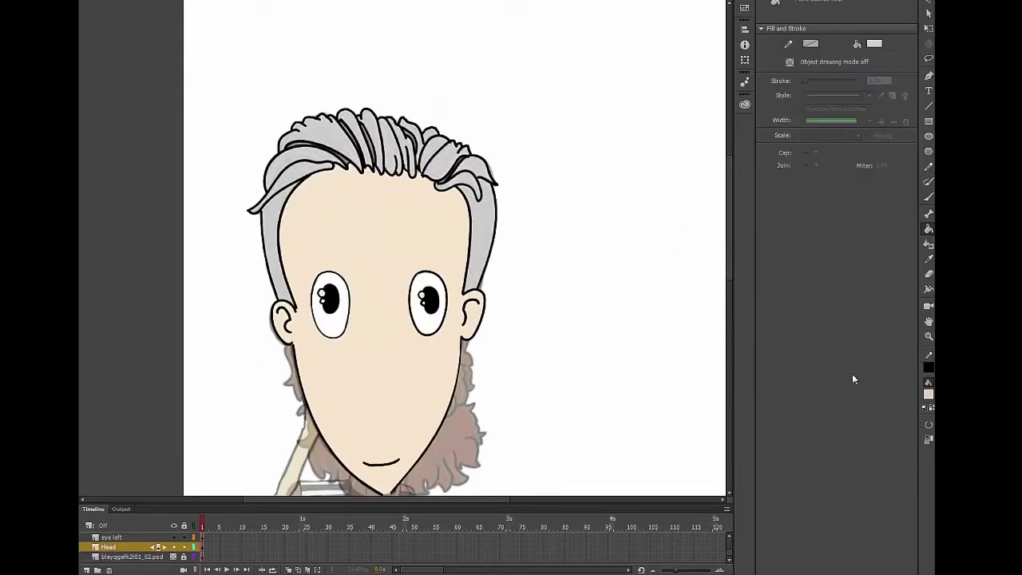
click(480, 205)
click(280, 206)
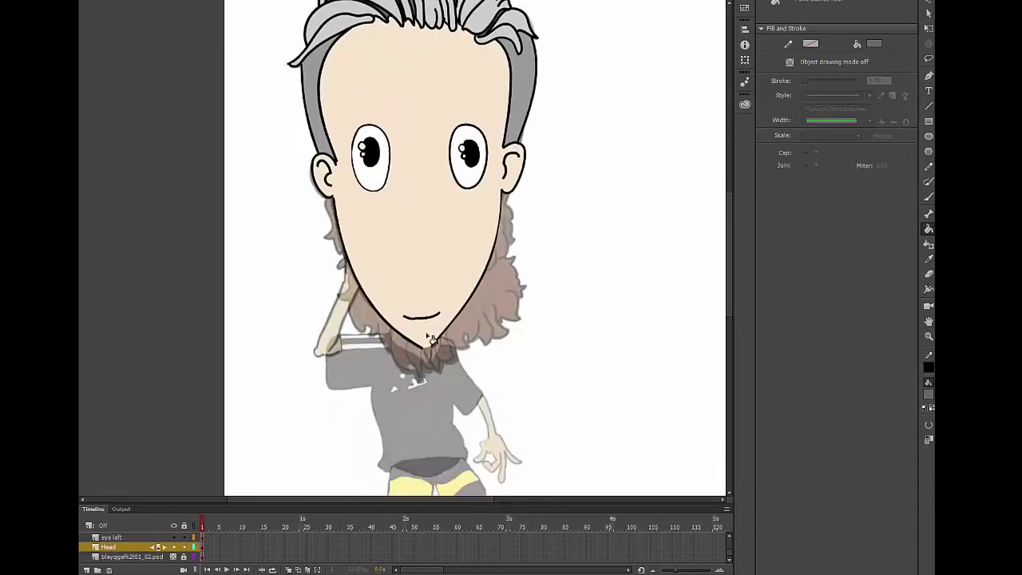
Set the Paint Brush to draw as fill and change its fill and stroke colours to white
scroll(428, 339, up, 3)
key(v)
click(929, 182)
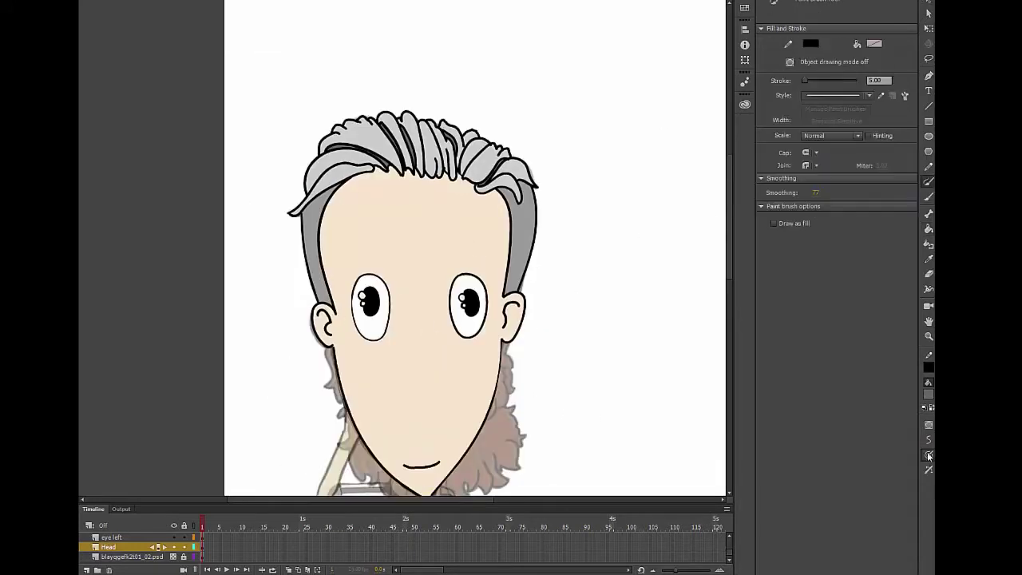
click(773, 223)
click(928, 394)
click(746, 468)
scroll(388, 314, up, 3)
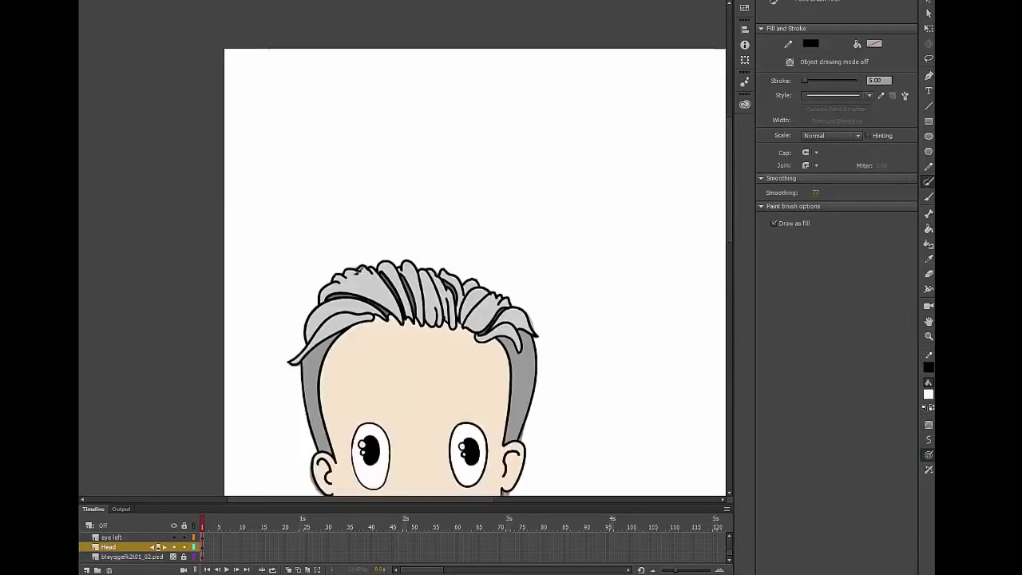
scroll(348, 313, up, 2)
click(929, 368)
click(776, 426)
Paint white highlight strokes along the hair strands from one side of the head to the other
mouse_move(409, 317)
mouse_down()
mouse_move(362, 292)
mouse_move(285, 354)
mouse_up()
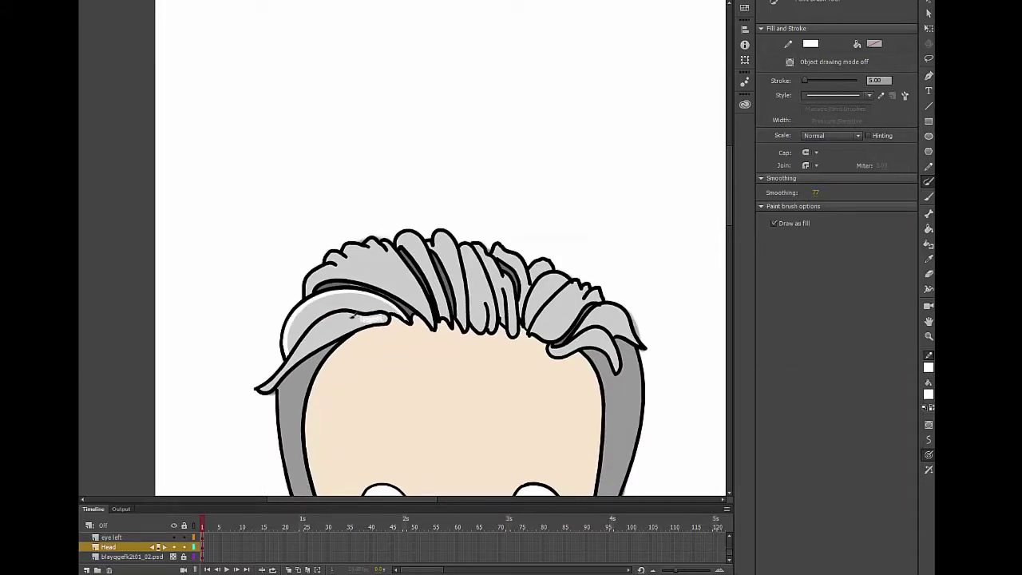
drag(362, 318, 262, 388)
mouse_move(328, 254)
mouse_down()
mouse_move(399, 283)
mouse_move(434, 319)
mouse_move(406, 275)
mouse_move(416, 300)
mouse_up()
drag(370, 238, 436, 318)
drag(406, 270, 306, 283)
drag(403, 233, 444, 314)
mouse_move(444, 237)
mouse_down()
mouse_move(461, 321)
mouse_move(484, 328)
mouse_up()
mouse_move(487, 256)
mouse_down()
mouse_move(498, 327)
mouse_move(516, 332)
mouse_up()
mouse_move(565, 277)
mouse_down()
mouse_move(530, 324)
mouse_move(540, 327)
mouse_up()
mouse_move(553, 328)
mouse_down()
mouse_move(598, 289)
mouse_move(634, 335)
mouse_up()
drag(620, 357, 552, 348)
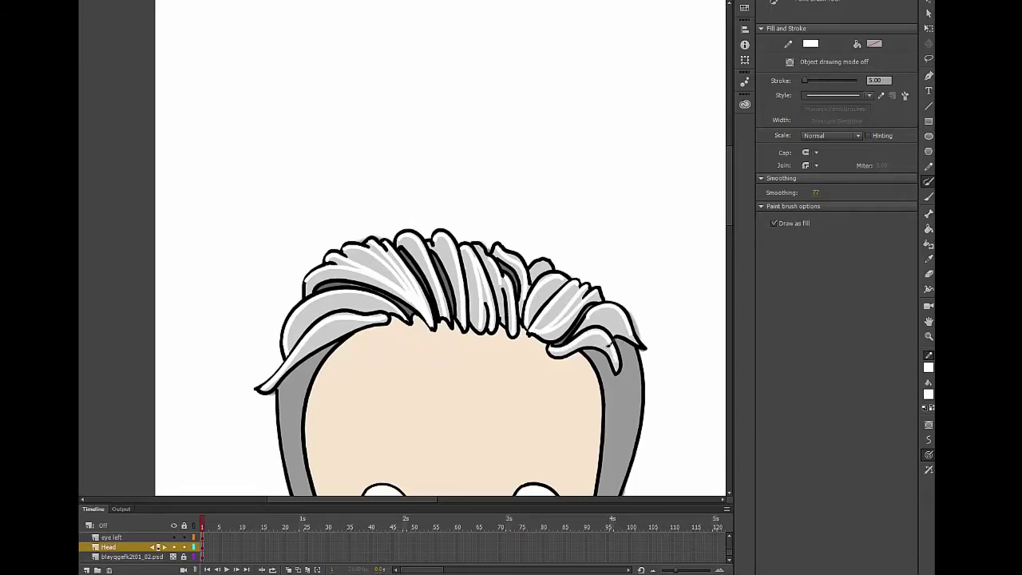
Switch the stroke to black and draw the upper eyelid over the left eye on the LidUp Left layer
click(928, 367)
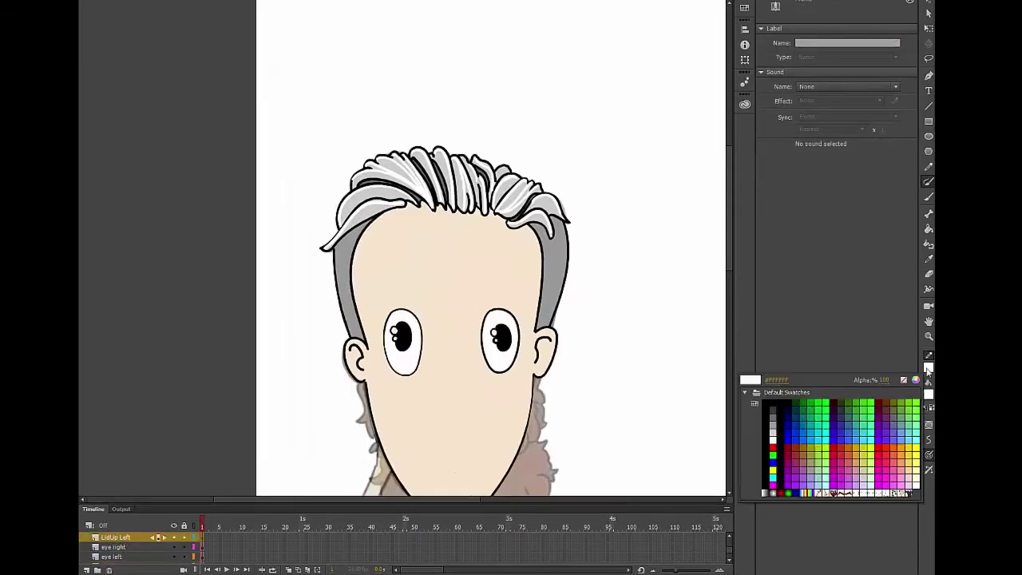
click(773, 403)
scroll(393, 321, up, 4)
mouse_move(398, 323)
mouse_down()
mouse_move(460, 322)
mouse_move(383, 305)
mouse_move(378, 329)
mouse_up()
key(ctrl+z)
key(ctrl+z)
mouse_move(563, 332)
mouse_down()
mouse_move(645, 326)
mouse_move(604, 323)
mouse_move(647, 329)
mouse_up()
key(ctrl+z)
mouse_move(647, 334)
mouse_down()
mouse_move(597, 280)
mouse_move(566, 335)
mouse_up()
Draw the matching upper eyelid over the right eye on the LidUp Right layer
key(v)
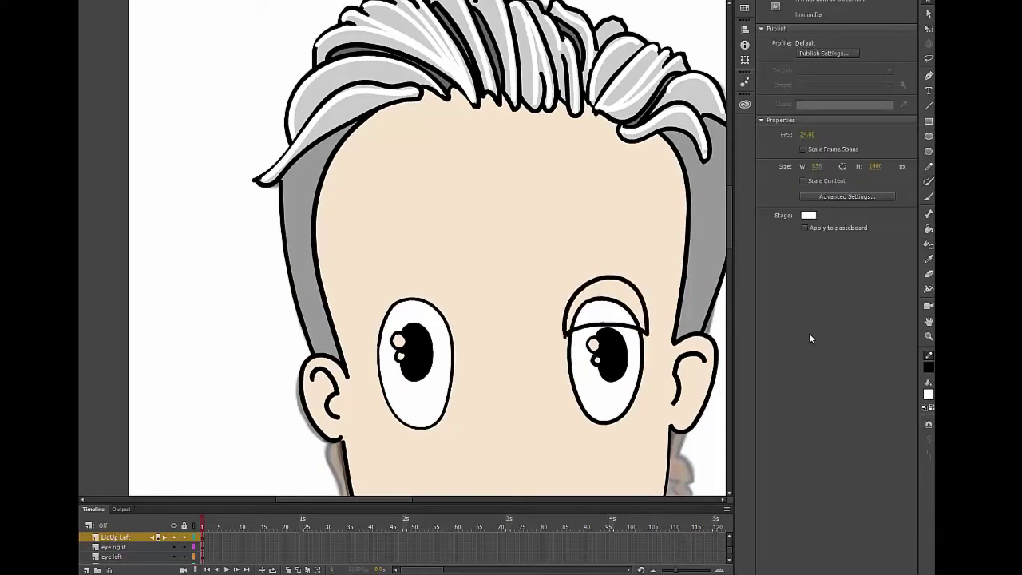
key(y)
drag(461, 327, 375, 336)
drag(376, 336, 451, 311)
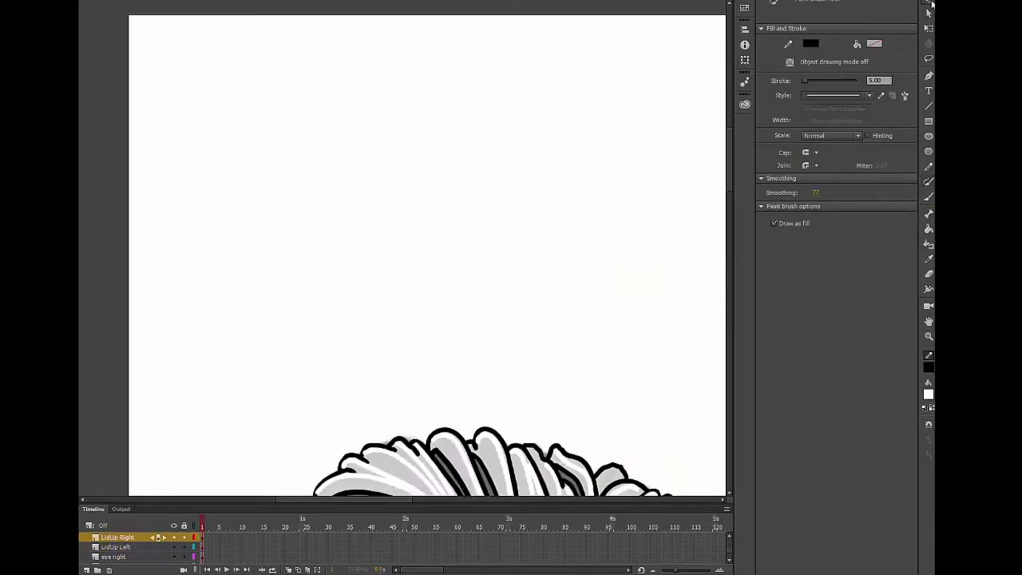
click(929, 3)
scroll(578, 219, down, 4)
scroll(576, 217, up, 1)
click(373, 334)
click(274, 344)
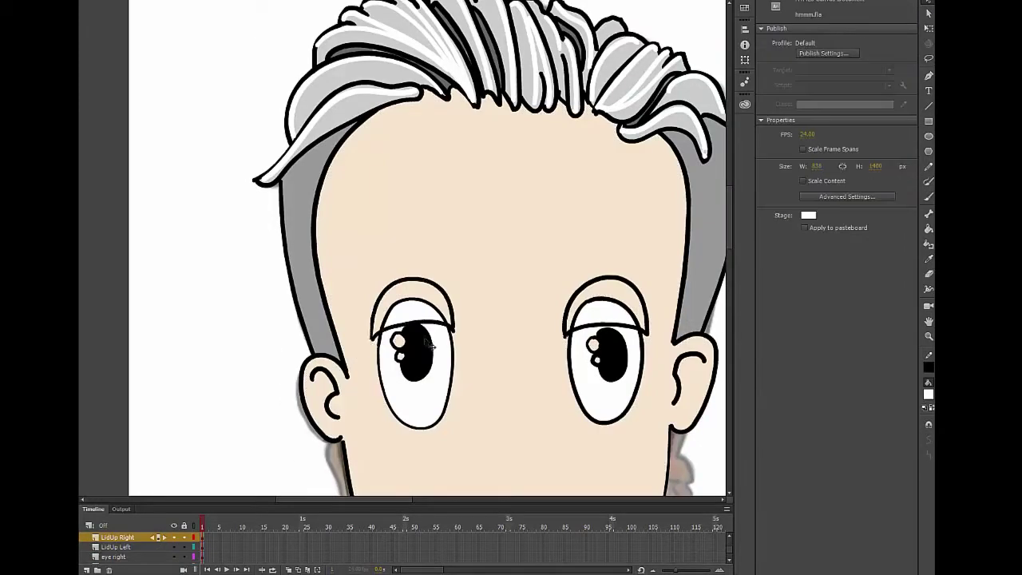
Fill both upper eyelids with the skin tone on their own layers
click(928, 229)
click(125, 547)
click(625, 309)
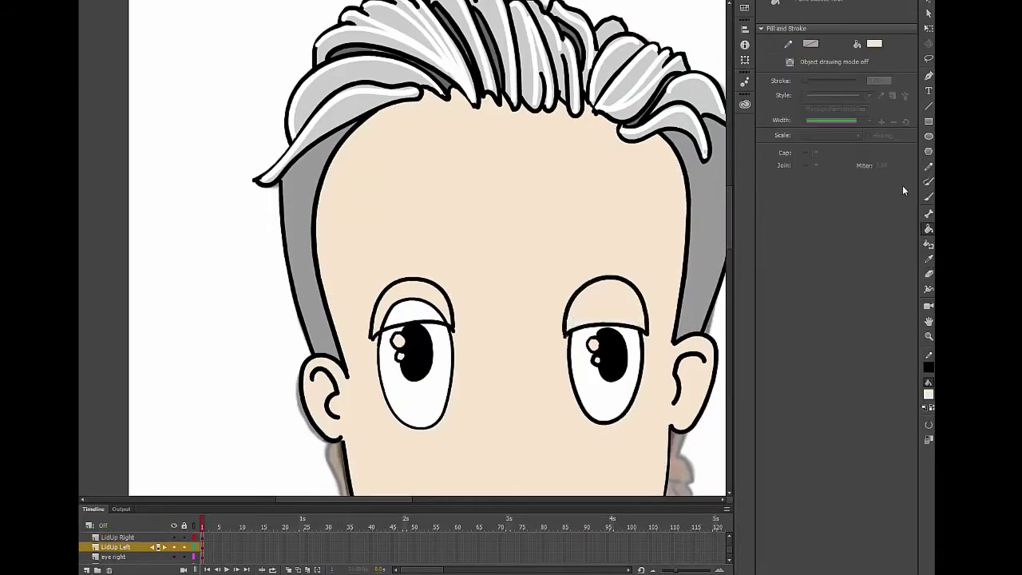
click(117, 538)
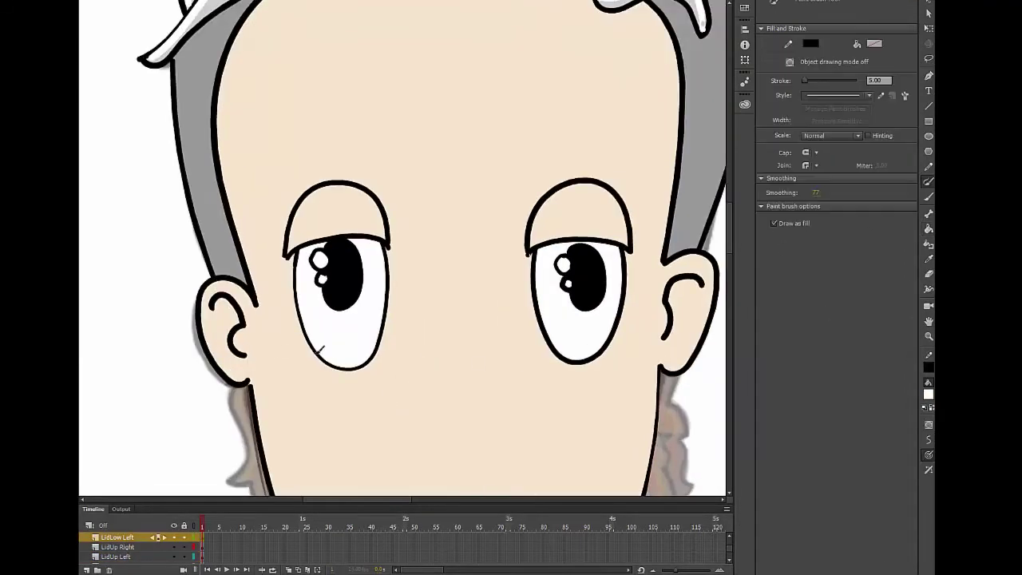
Draw the lower eyelid under the left eye on the LidLow Left layer
mouse_move(308, 348)
mouse_down()
mouse_move(390, 341)
mouse_move(382, 361)
mouse_move(312, 358)
mouse_up()
mouse_move(546, 349)
mouse_down()
mouse_move(620, 342)
mouse_move(543, 350)
mouse_up()
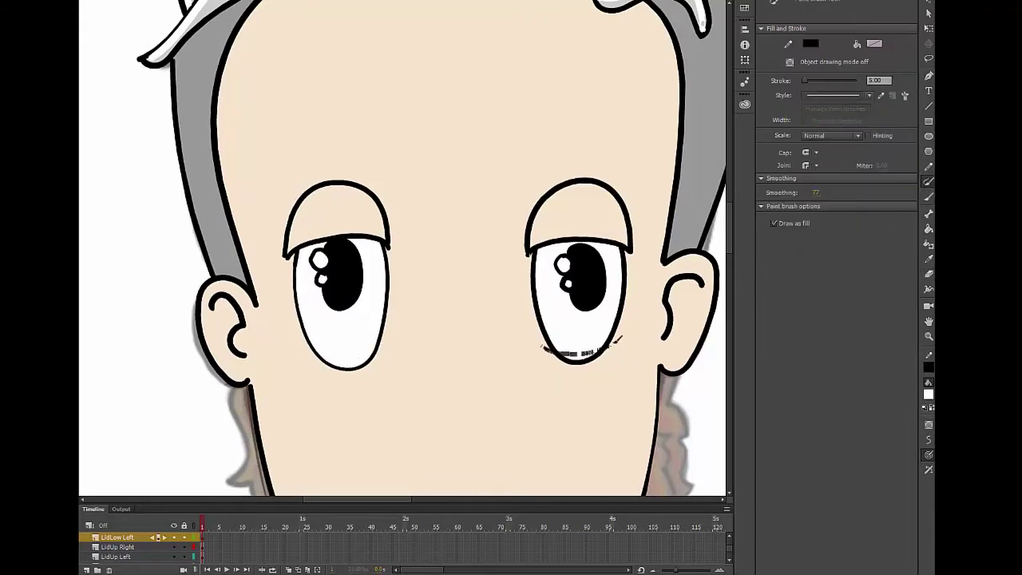
drag(543, 346, 622, 337)
mouse_move(617, 343)
mouse_down()
mouse_move(576, 373)
mouse_move(543, 346)
mouse_up()
Pick the skin tone as the fill colour and fill the left eye's lower eyelid
click(928, 394)
click(639, 385)
key(k)
click(602, 365)
key(e)
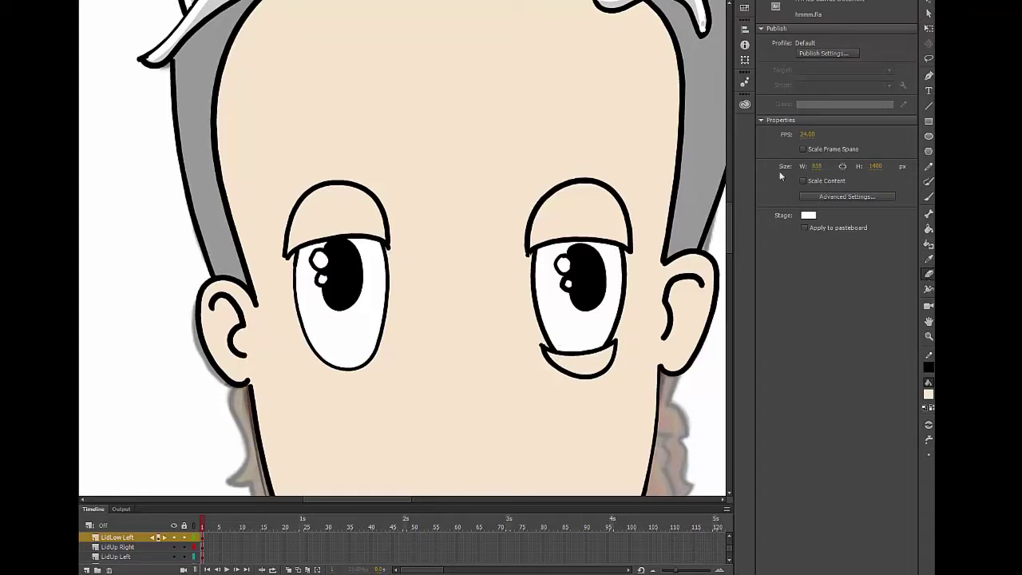
click(928, 427)
click(886, 423)
click(929, 425)
click(880, 435)
click(928, 424)
click(886, 470)
key(v)
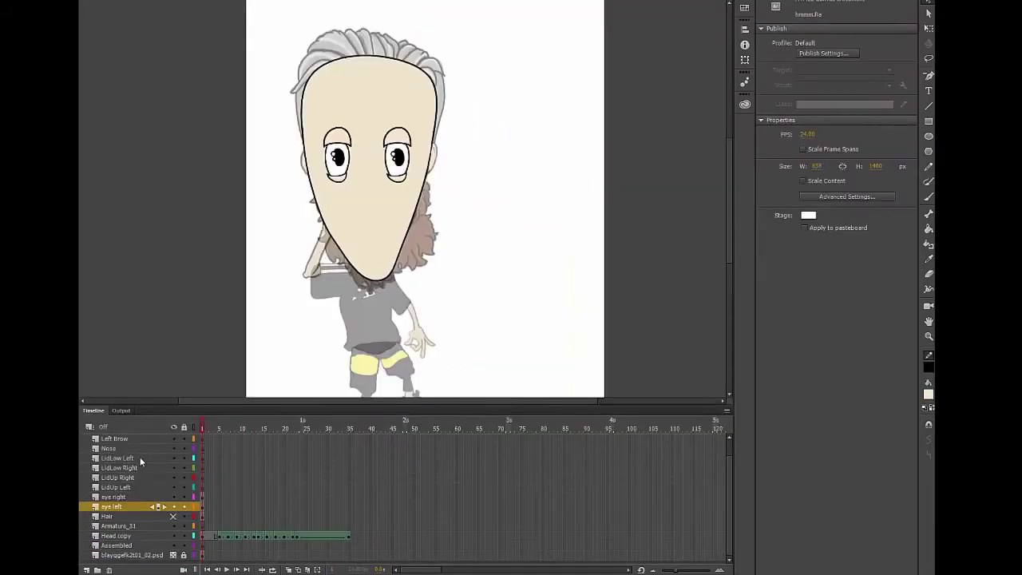
Add a new layer named BodyUp above the eye left layer
click(87, 569)
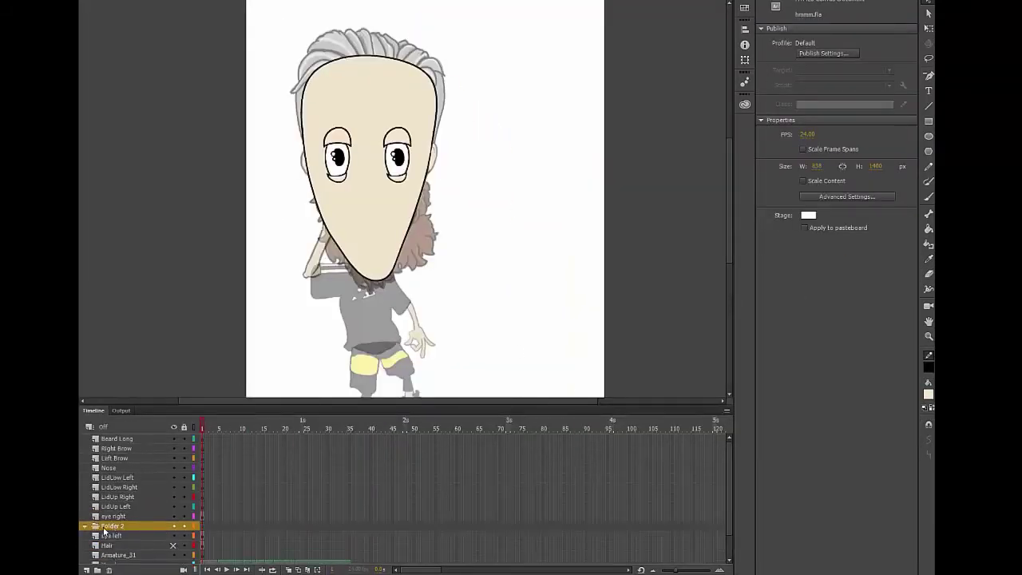
double_click(116, 508)
text(BodyUp)
key(Return)
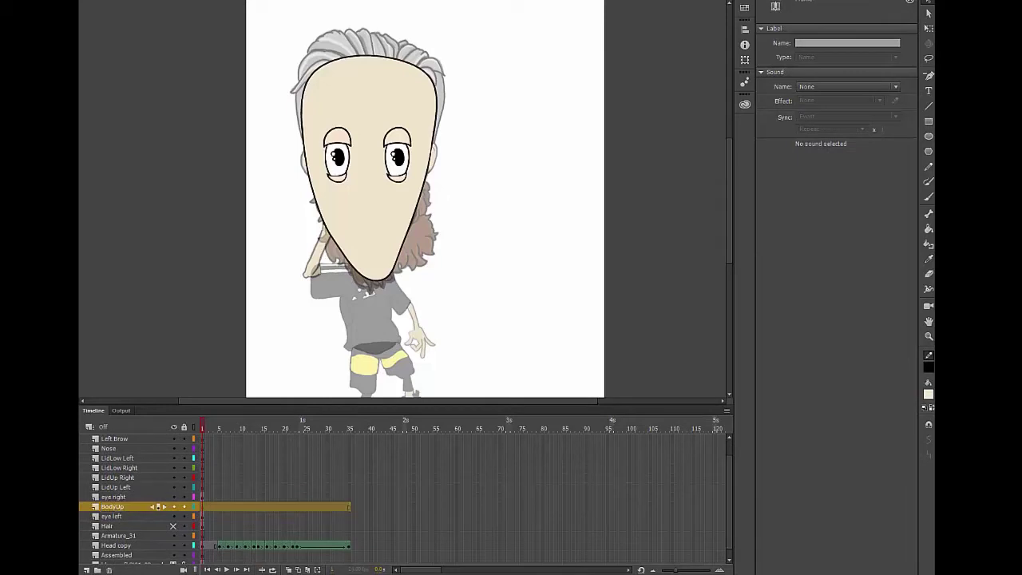
Hide the Head copy layer and trace the shirt's right sleeve and collar on the BodyUp layer
click(173, 546)
scroll(352, 312, up, 3)
click(928, 183)
mouse_move(346, 231)
mouse_down()
mouse_move(296, 232)
mouse_move(291, 275)
mouse_move(344, 281)
mouse_up()
mouse_move(351, 237)
mouse_down()
mouse_move(305, 232)
mouse_move(403, 231)
mouse_move(392, 256)
mouse_up()
drag(359, 225, 393, 254)
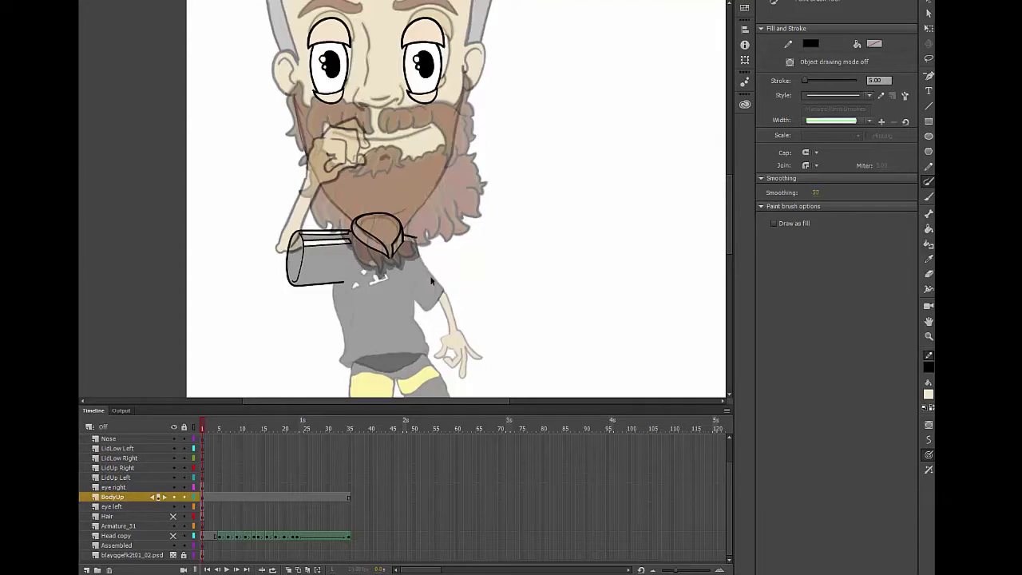
Rename the BodyUp layer to Sleeve Right
double_click(112, 496)
text(Sleeve Right)
key(Return)
Complete the right sleeve's outline and trace the left sleeve as a closed shape on the Sleeve Left layer
drag(300, 234, 352, 240)
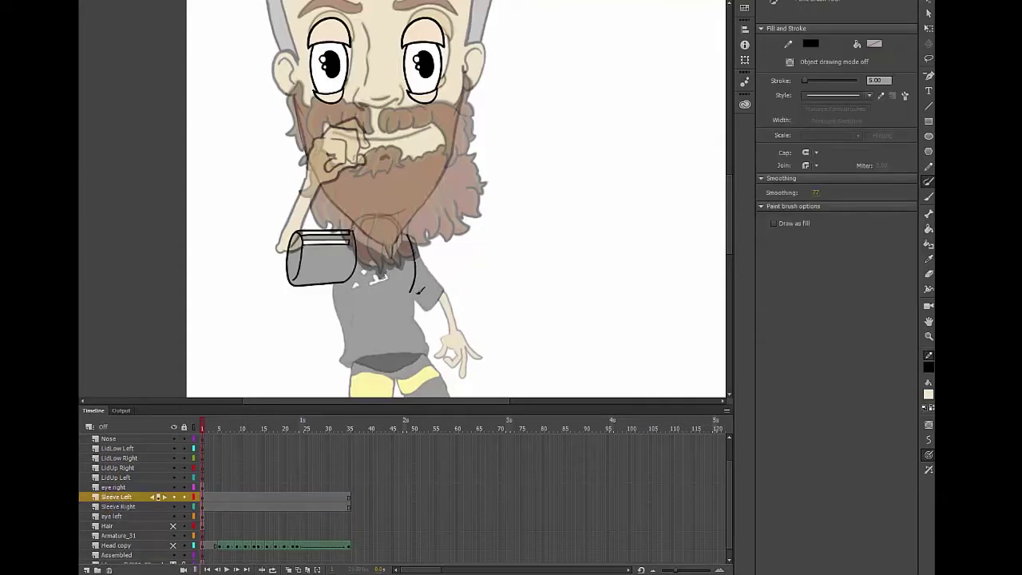
key(ctrl+z)
mouse_move(408, 235)
mouse_down()
mouse_move(418, 289)
mouse_move(451, 281)
mouse_move(409, 235)
mouse_up()
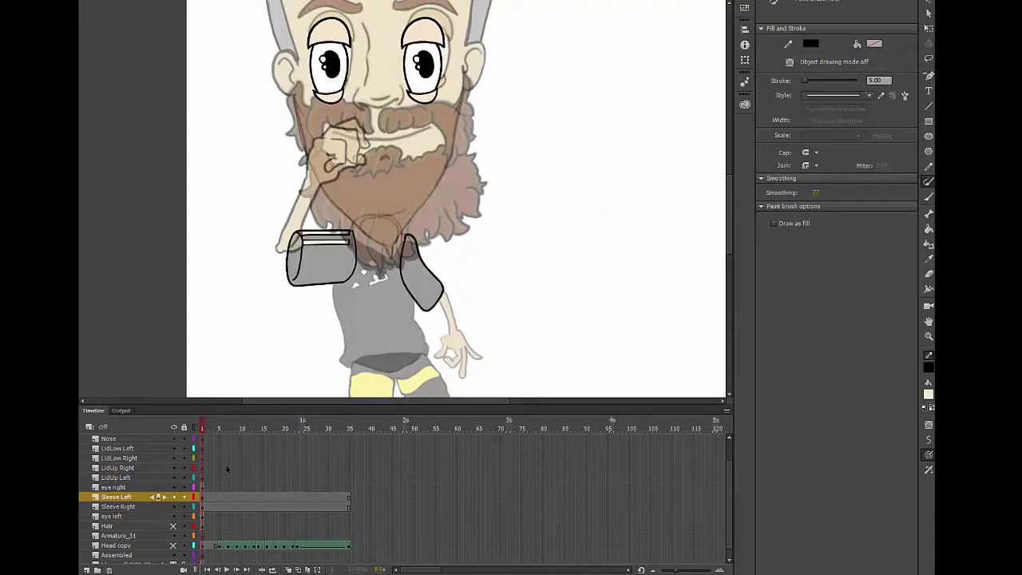
Add a new layer named Torso above the sleeve layers
click(86, 569)
double_click(116, 497)
text(Torso)
key(Return)
Trace the shirt's body, collar, hem and remaining details on the Torso layer
mouse_move(353, 369)
mouse_down()
mouse_move(336, 295)
mouse_move(342, 248)
mouse_move(391, 260)
mouse_up()
mouse_move(391, 261)
mouse_down()
mouse_move(361, 226)
mouse_move(391, 260)
mouse_move(354, 231)
mouse_move(415, 314)
mouse_up()
drag(431, 353, 342, 364)
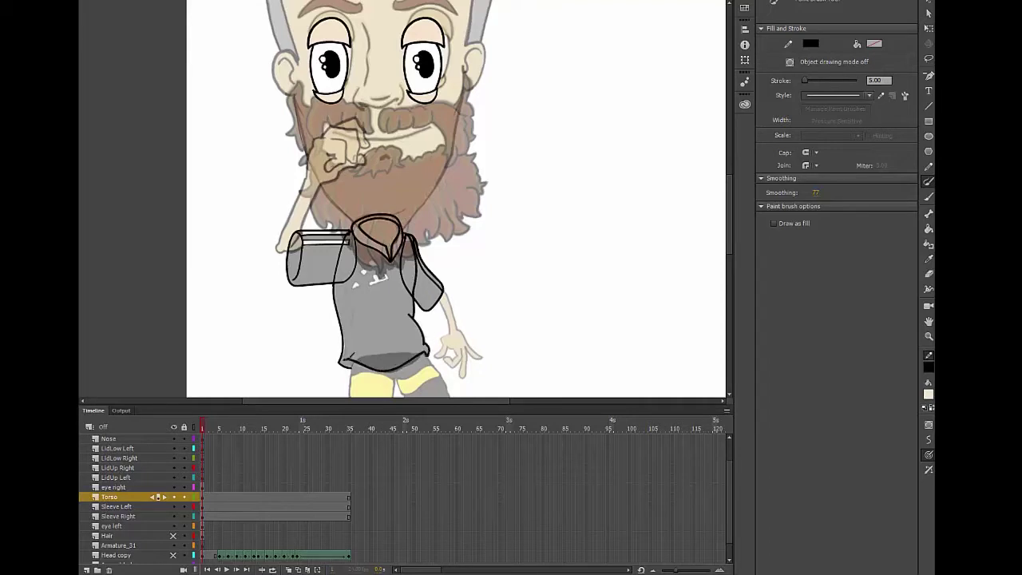
scroll(375, 295, up, 5)
mouse_move(319, 252)
mouse_down()
mouse_move(306, 273)
mouse_move(319, 253)
mouse_up()
mouse_move(344, 211)
mouse_down()
mouse_move(355, 221)
mouse_move(344, 212)
mouse_up()
mouse_move(358, 193)
mouse_down()
mouse_move(384, 195)
mouse_move(358, 192)
mouse_up()
mouse_move(400, 214)
mouse_down()
mouse_move(390, 247)
mouse_move(419, 241)
mouse_move(404, 213)
mouse_move(367, 256)
mouse_move(415, 294)
mouse_move(364, 284)
mouse_move(375, 322)
mouse_move(478, 261)
mouse_up()
Add a new layer named Legs above the Torso layer
scroll(424, 302, down, 5)
click(87, 570)
double_click(112, 496)
text(Legs)
key(Return)
Trace the shorts, the yellow bands and both lower legs on the Legs layer
mouse_move(423, 264)
mouse_down()
mouse_move(438, 257)
mouse_move(412, 230)
mouse_up()
mouse_move(478, 264)
mouse_down()
mouse_move(437, 293)
mouse_move(430, 283)
mouse_move(479, 299)
mouse_up()
scroll(515, 299, down, 3)
mouse_move(388, 199)
mouse_down()
mouse_move(377, 230)
mouse_move(408, 199)
mouse_up()
Trace the character's left shoe, including its tongue, upper and sole, on the Legs layer
mouse_move(492, 197)
mouse_down()
mouse_move(518, 194)
mouse_move(536, 207)
mouse_up()
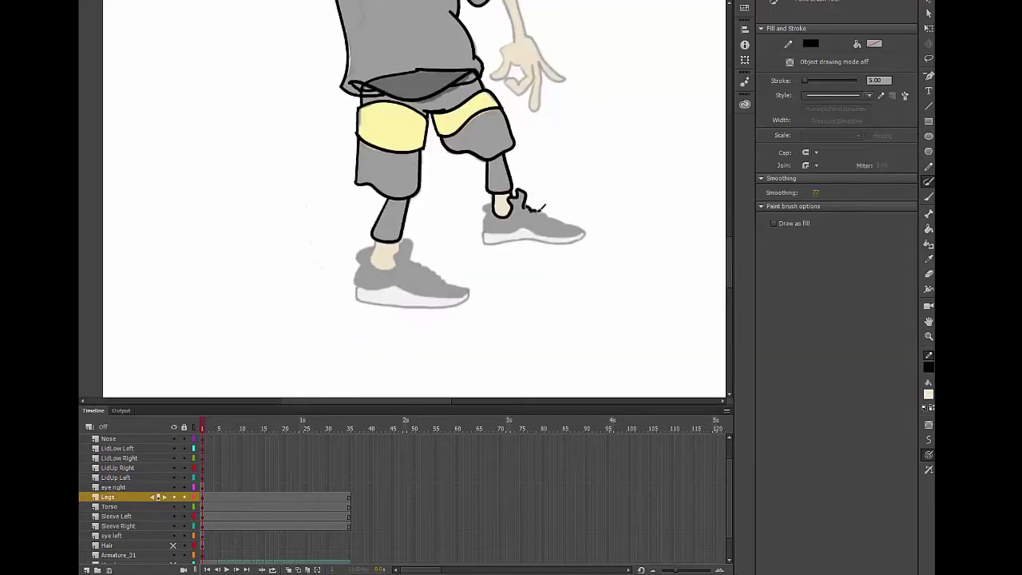
mouse_move(590, 228)
mouse_down()
mouse_move(483, 242)
mouse_move(591, 234)
mouse_up()
drag(489, 210, 483, 232)
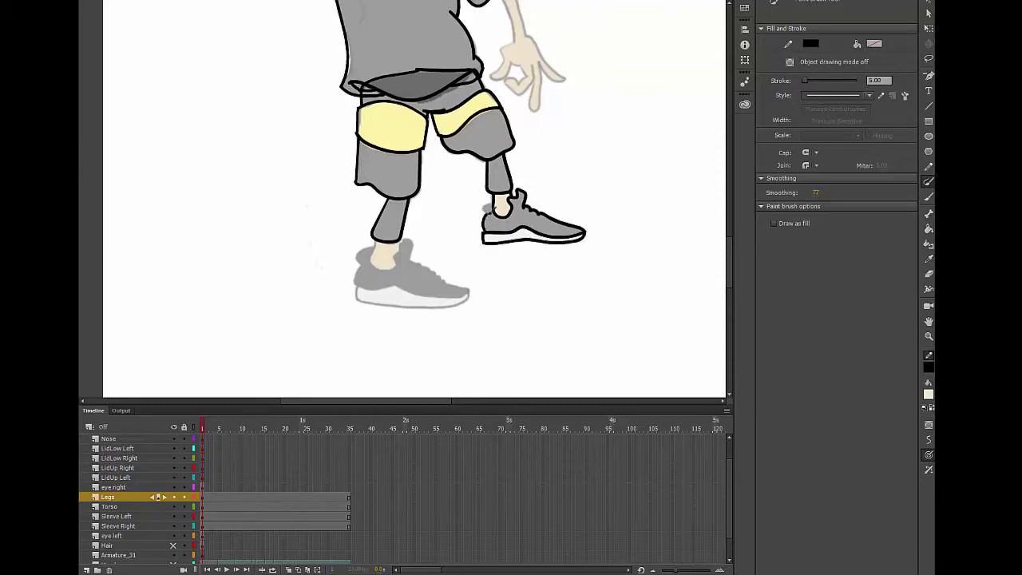
Trace the character's right shoe, including its ankle, upper and sole, on the Legs layer
drag(376, 243, 425, 278)
drag(515, 211, 549, 222)
mouse_move(395, 256)
mouse_down()
mouse_move(399, 248)
mouse_move(470, 297)
mouse_move(354, 272)
mouse_move(376, 243)
mouse_up()
mouse_move(471, 297)
mouse_down()
mouse_move(425, 308)
mouse_move(354, 297)
mouse_up()
Hide the Torso layer and the reference image so the legs' and sleeves' outlines stand alone
scroll(444, 247, up, 5)
click(173, 507)
key(v)
scroll(399, 239, down, 3)
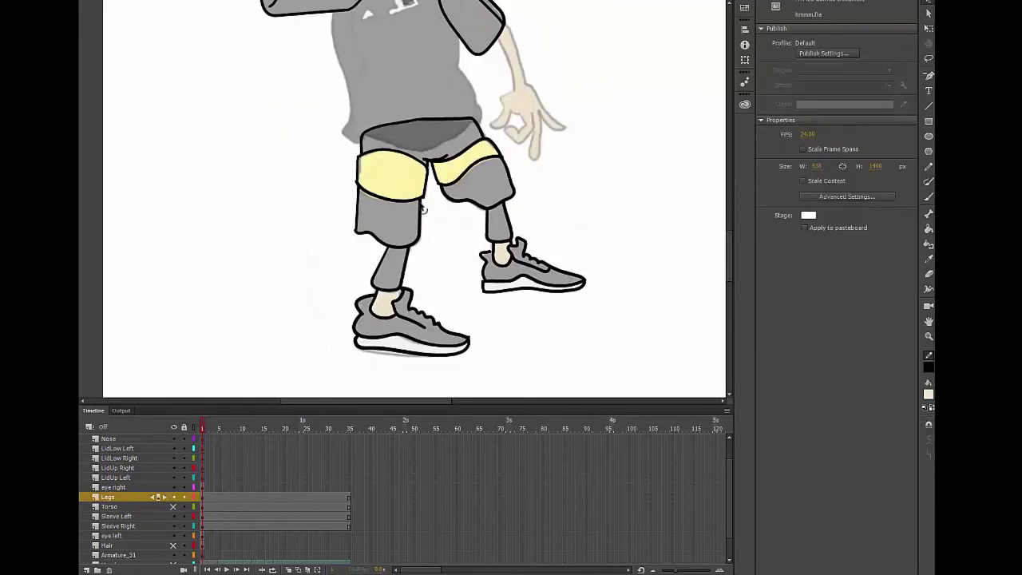
scroll(507, 299, down, 2)
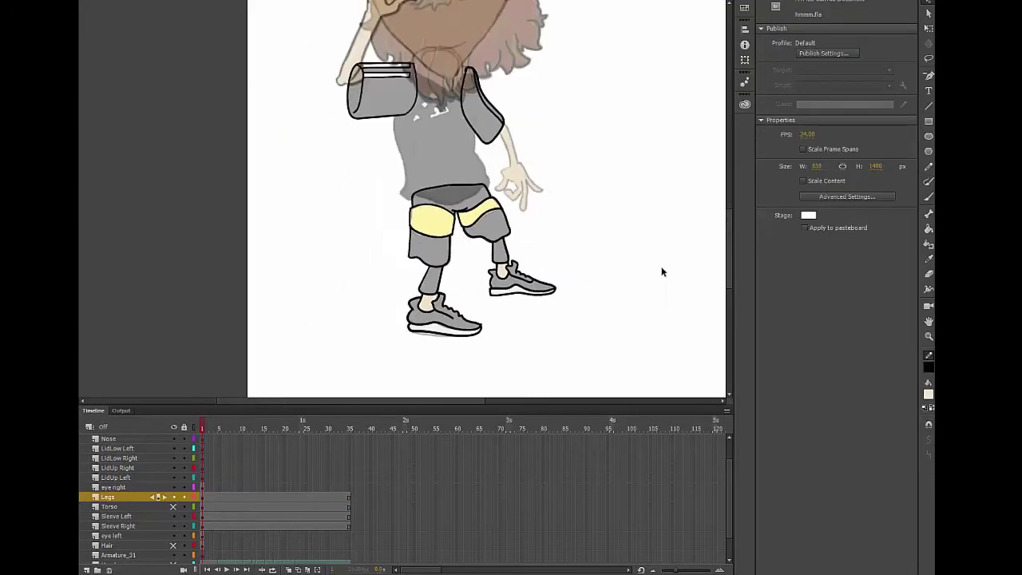
scroll(627, 267, up, 3)
key(b)
scroll(559, 272, down, 3)
Fill the shoes, lower legs and shorts dark grey and the two bands on the shorts yellow
key(y)
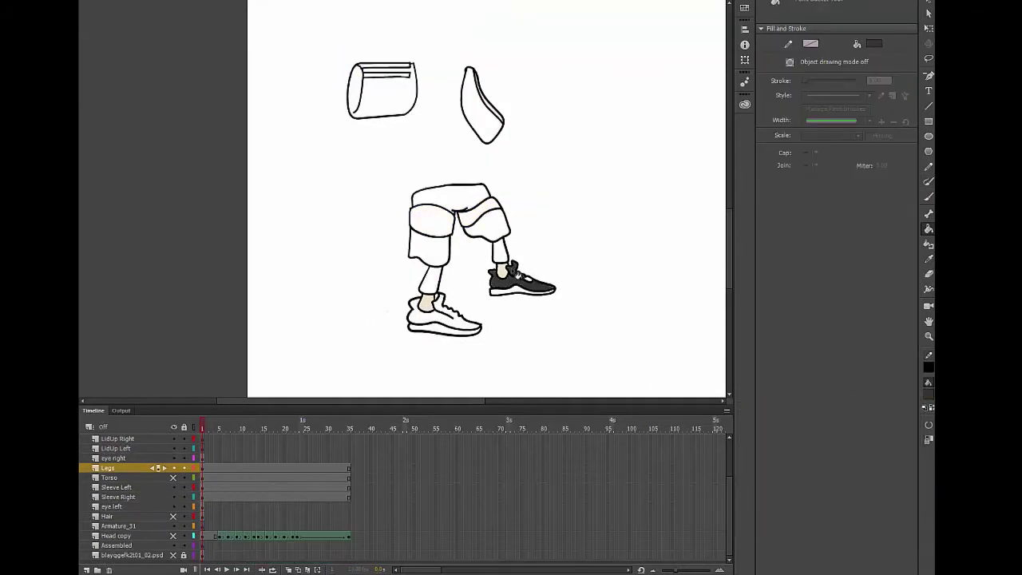
click(432, 314)
click(429, 280)
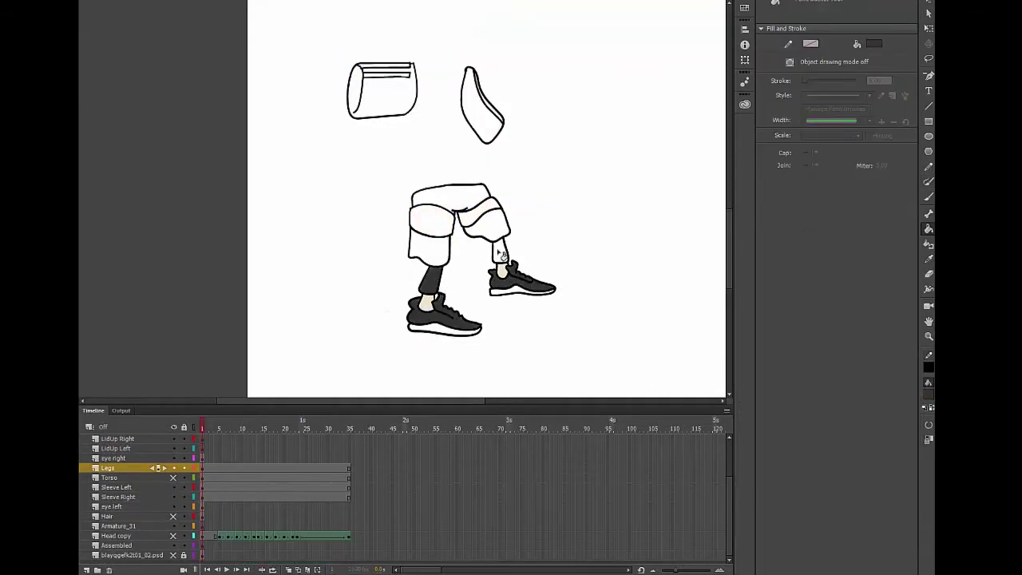
click(451, 198)
click(929, 394)
click(916, 490)
click(431, 221)
Fill both sleeves dark grey on the Sleeve Left and Sleeve Right layers, and fill the right sleeve's opening
click(117, 487)
click(929, 395)
click(772, 437)
click(482, 112)
click(117, 497)
click(384, 111)
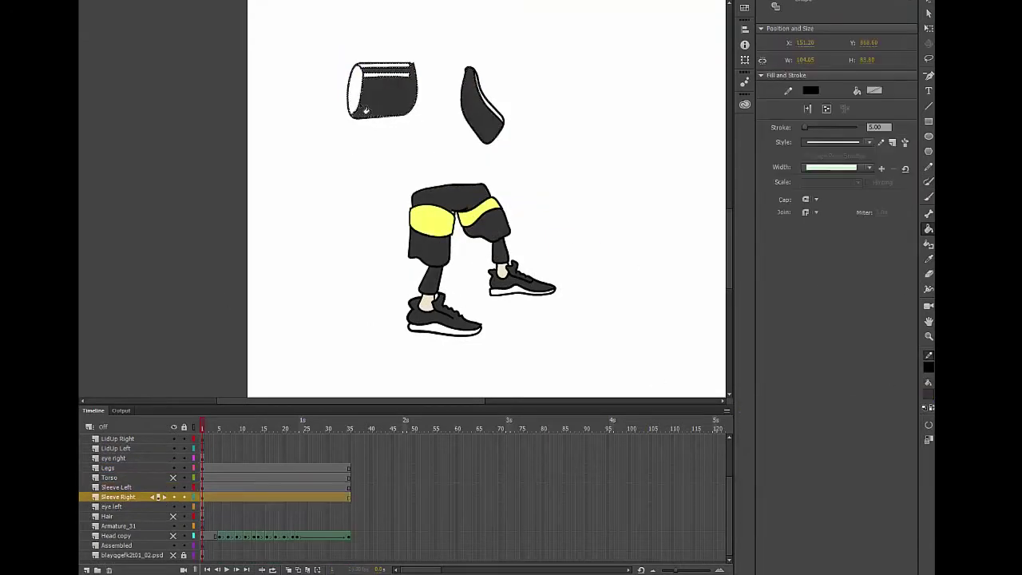
click(356, 91)
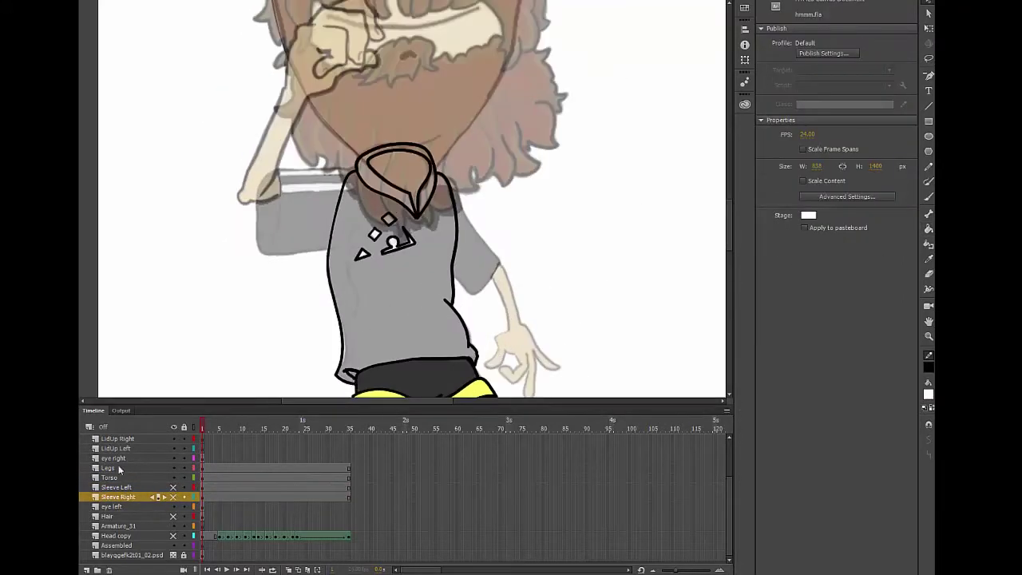
Hide the Legs layer and fill the shirt's collar and chest emblem shapes white on the Torso layer
click(116, 477)
click(173, 467)
click(359, 385)
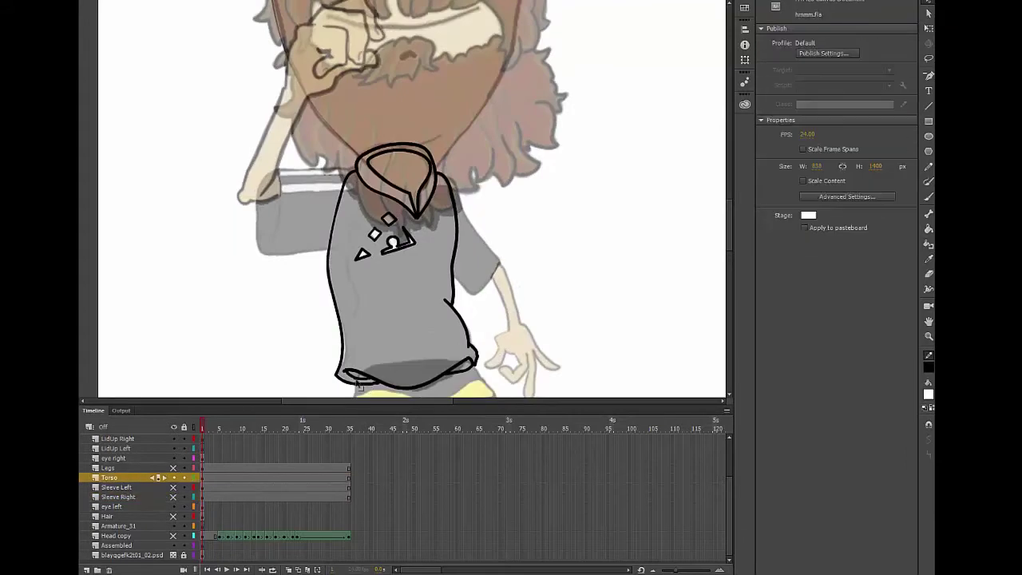
key(k)
click(395, 184)
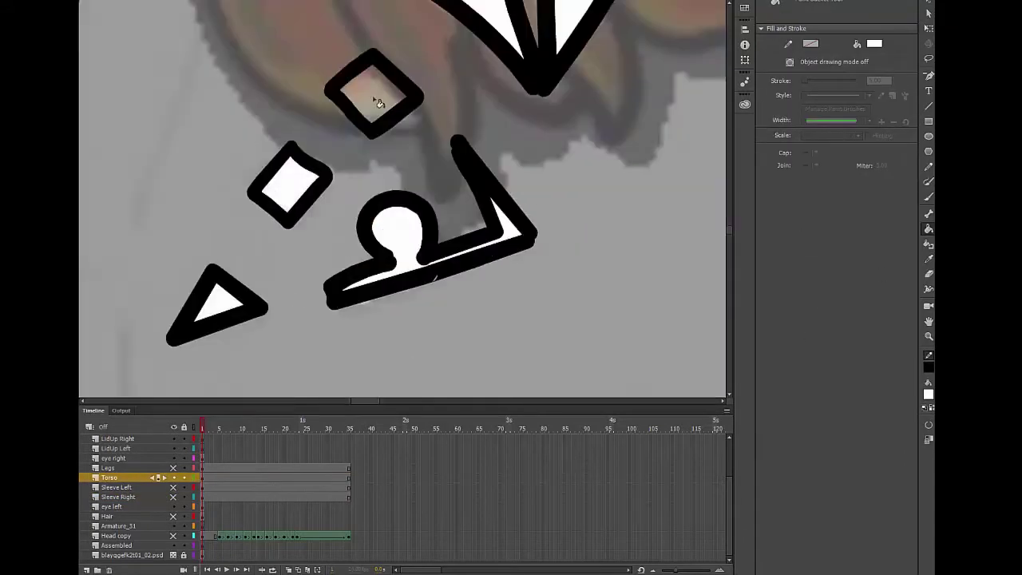
key(ctrl+minus)
key(v)
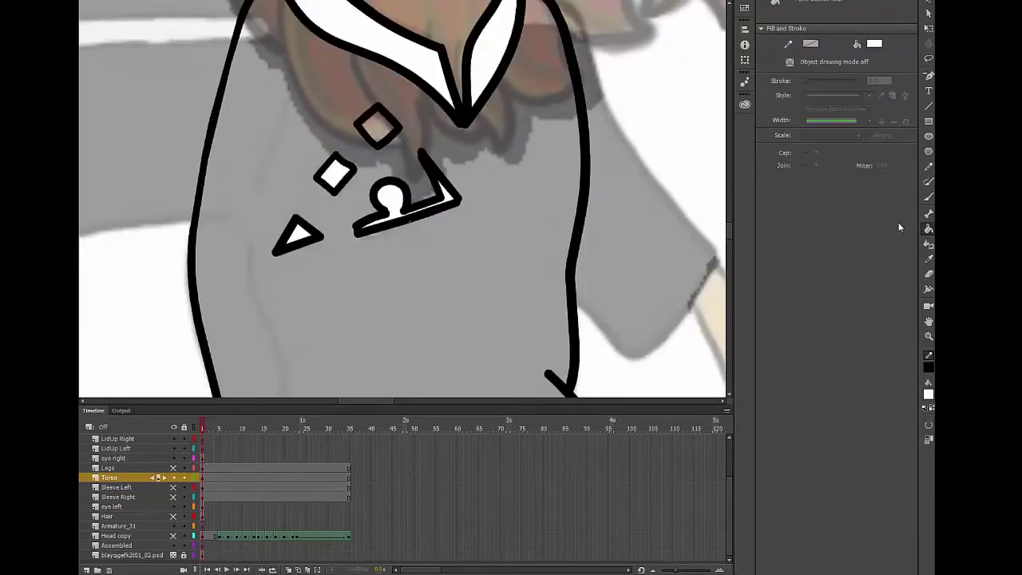
click(928, 229)
click(378, 126)
key(ctrl+minus)
Fill the shirt's body and folded hem dark grey on the Torso layer
click(929, 393)
click(419, 199)
click(377, 274)
key(v)
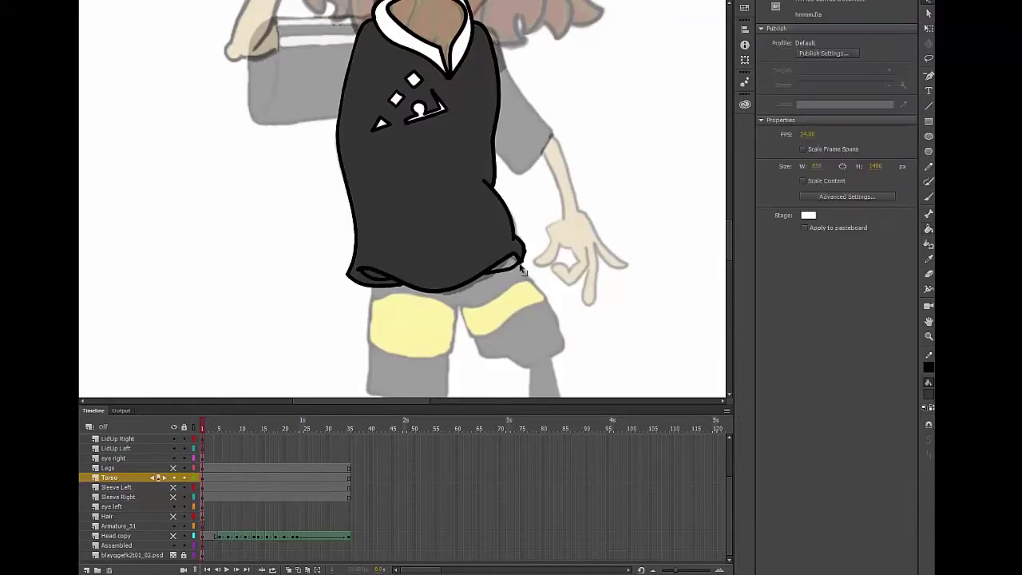
click(928, 273)
Show the Legs layer and move it below the Torso layer so the shirt overlaps the shorts
key(ctrl+minus)
click(174, 468)
drag(127, 468, 128, 483)
key(ctrl+equal)
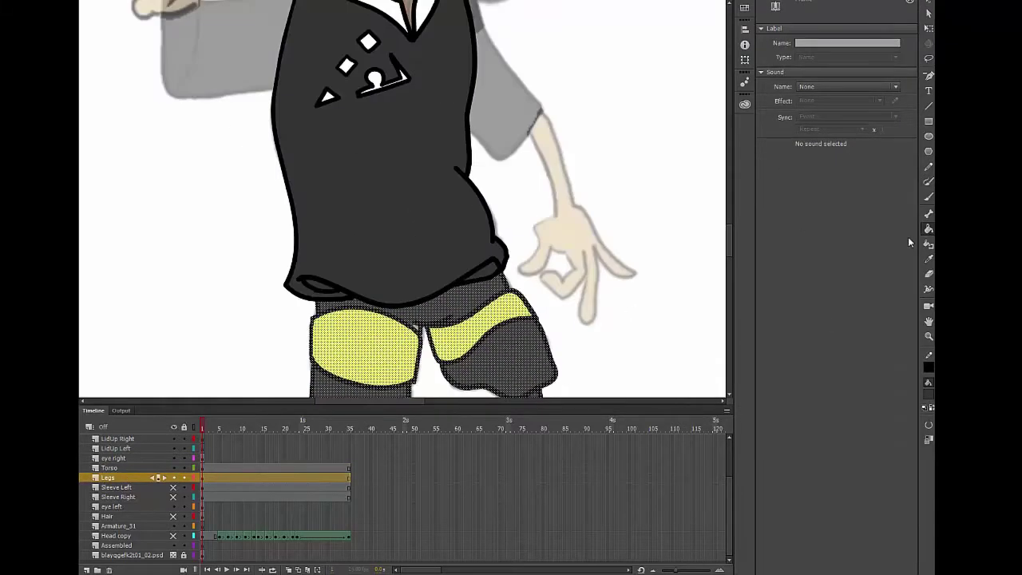
click(120, 468)
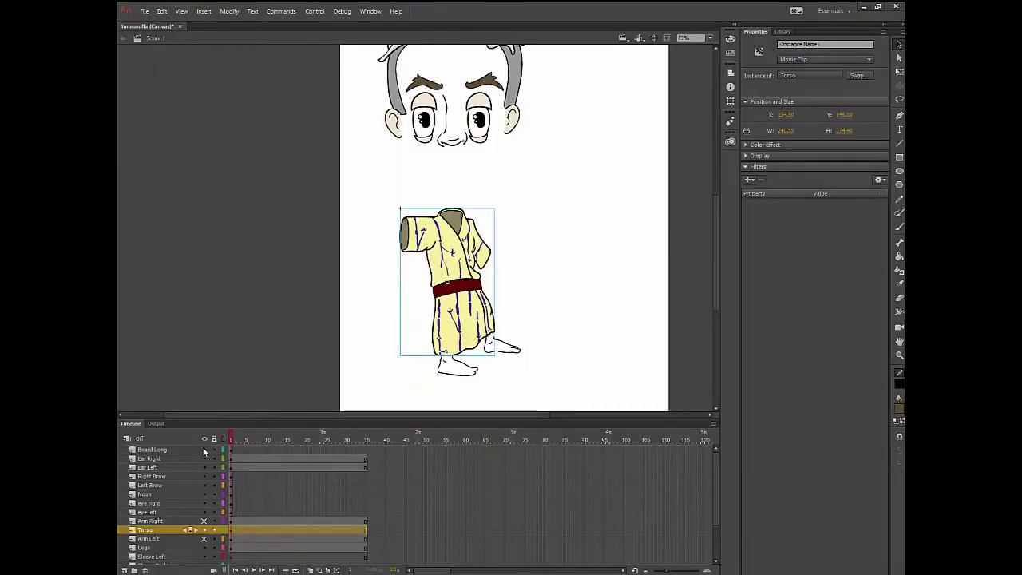
Make the robed character's hidden layers visible and move the Arm Right layer to the top of the stack
scroll(210, 541, down, 2)
click(204, 548)
scroll(205, 523, up, 1)
click(204, 503)
click(205, 486)
scroll(160, 487, up, 2)
drag(153, 522, 162, 447)
scroll(475, 222, up, 2)
key(ctrl+minus)
Save the document as a new version named hmmm_02.fla
click(144, 11)
click(159, 112)
click(237, 247)
text(_02)
key(Return)
Add bones linking the torso to both arms with the Bone tool
click(899, 242)
mouse_move(440, 261)
mouse_down()
mouse_move(455, 238)
mouse_move(463, 246)
mouse_up()
drag(439, 260, 395, 225)
drag(463, 246, 470, 268)
Draw a small circle beside the raised hand and convert it to a symbol named Null
key(o)
click(152, 449)
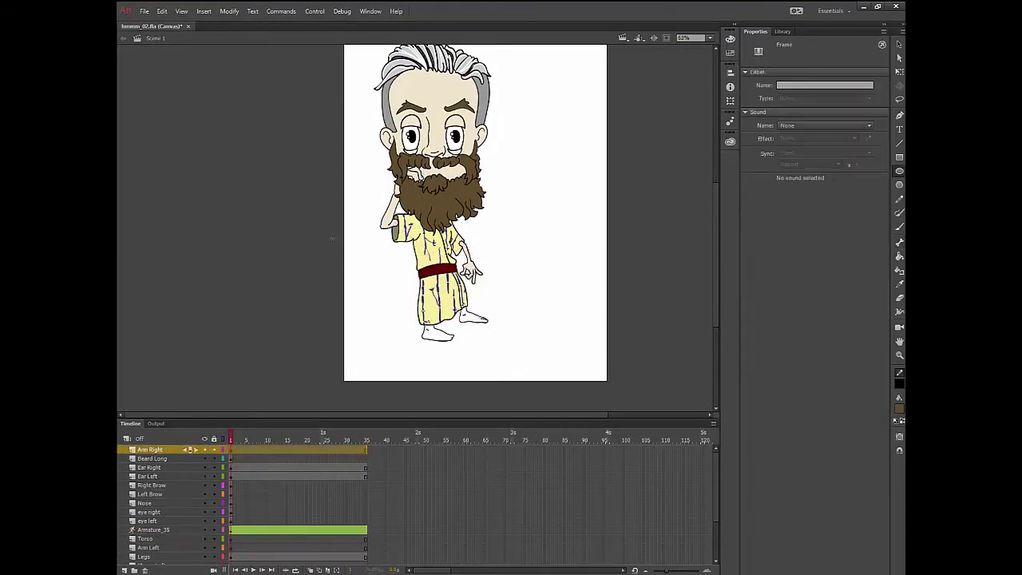
click(900, 44)
double_click(375, 173)
key(F8)
text(Null)
key(Return)
Paste a second Null circle for the other arm and extend each arm's bones to its Null
scroll(158, 499, down, 1)
click(158, 502)
key(ctrl+v)
click(158, 512)
key(m)
drag(464, 246, 485, 293)
drag(395, 224, 375, 174)
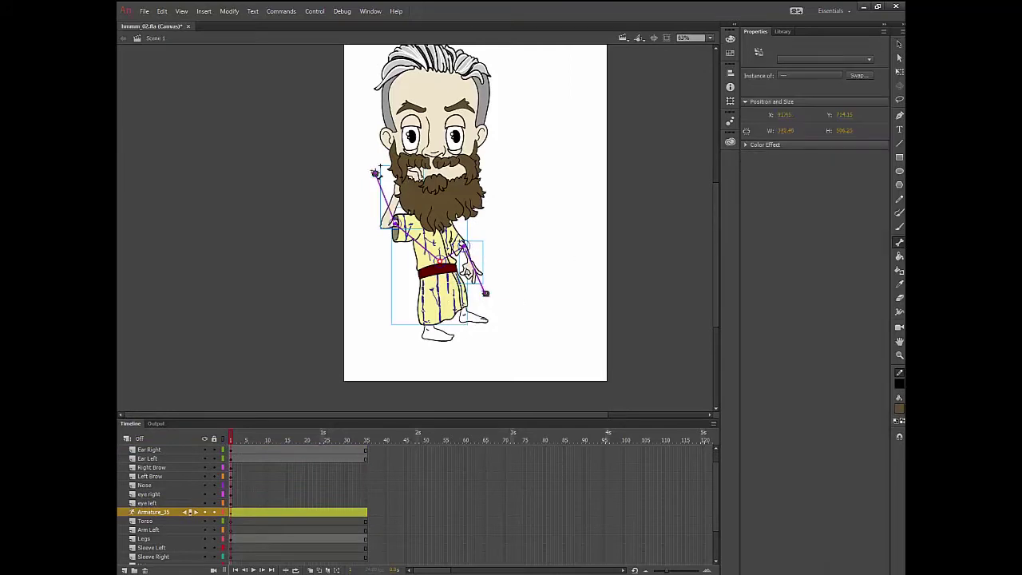
Hide the Beard Long layer and try to add bones from the neck to the parts of the head
scroll(160, 479, up, 2)
click(204, 459)
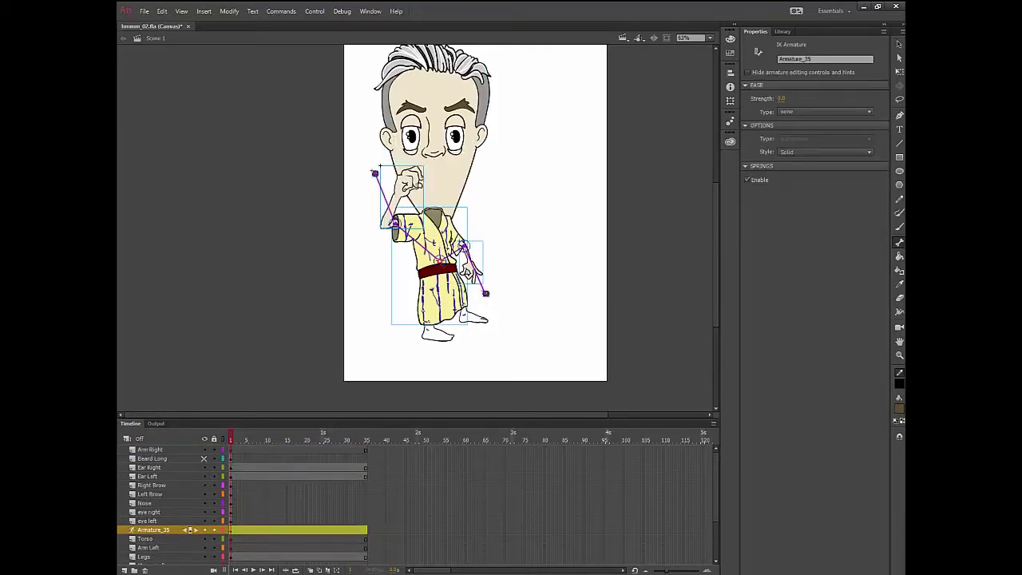
drag(439, 204, 487, 87)
drag(436, 73, 383, 98)
drag(440, 204, 412, 137)
drag(439, 204, 457, 107)
drag(439, 205, 430, 121)
Try moving part of the head with the new bones, and undo the rigging changes
click(899, 45)
click(478, 246)
scroll(477, 247, up, 2)
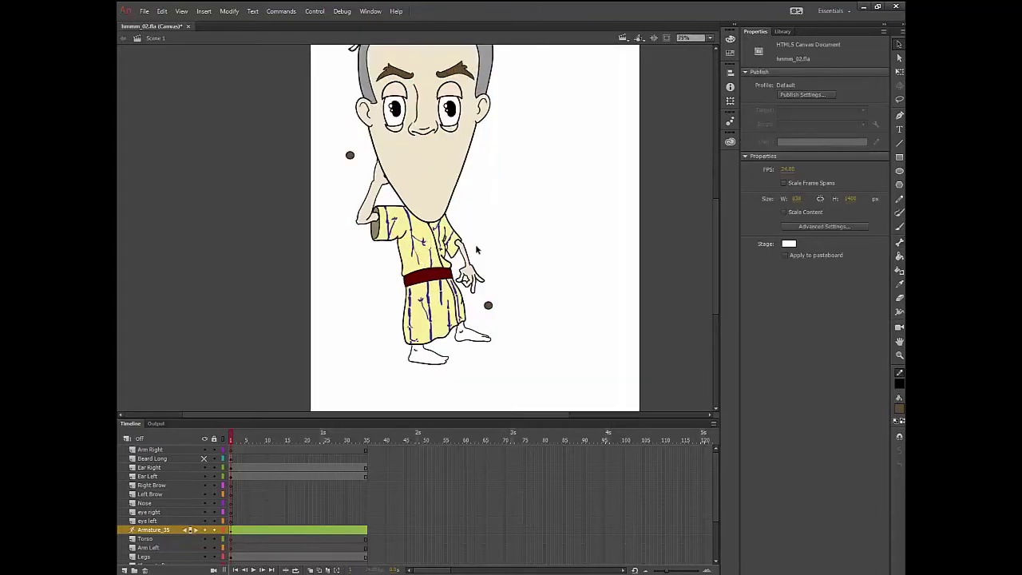
click(421, 231)
scroll(471, 239, up, 3)
drag(471, 87, 437, 88)
key(ctrl+z)
key(ctrl+z)
key(ctrl+z)
key(ctrl+z)
key(ctrl+z)
key(ctrl+z)
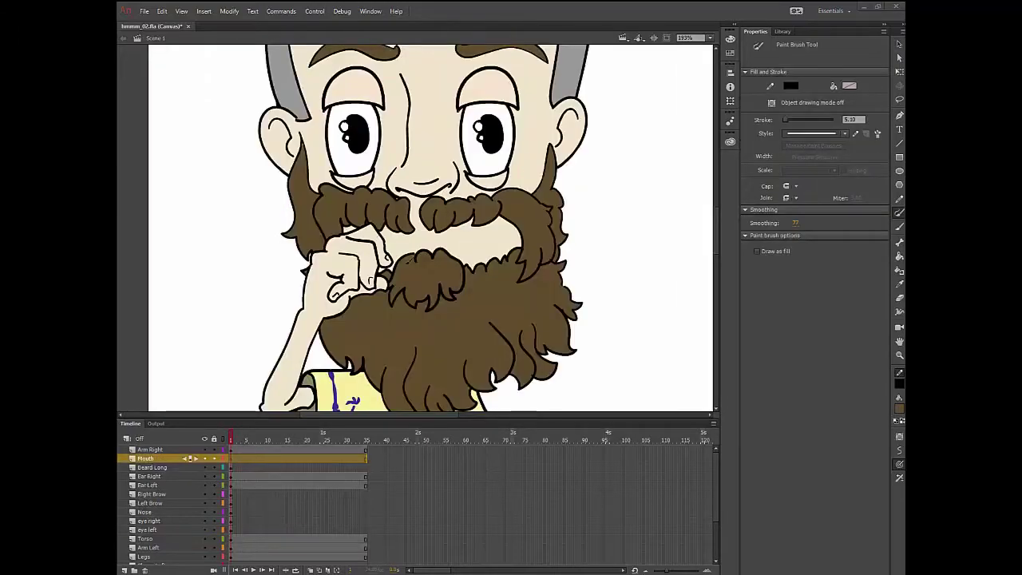
Draw a nearly straight mouth line in the beard's opening on the Mouth layer
drag(366, 241, 501, 236)
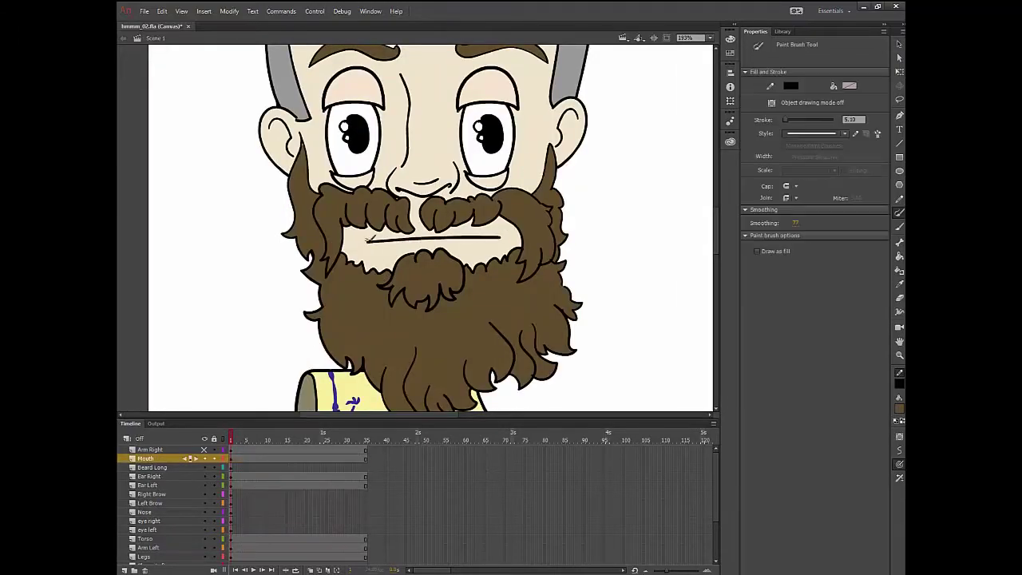
key(ctrl+2)
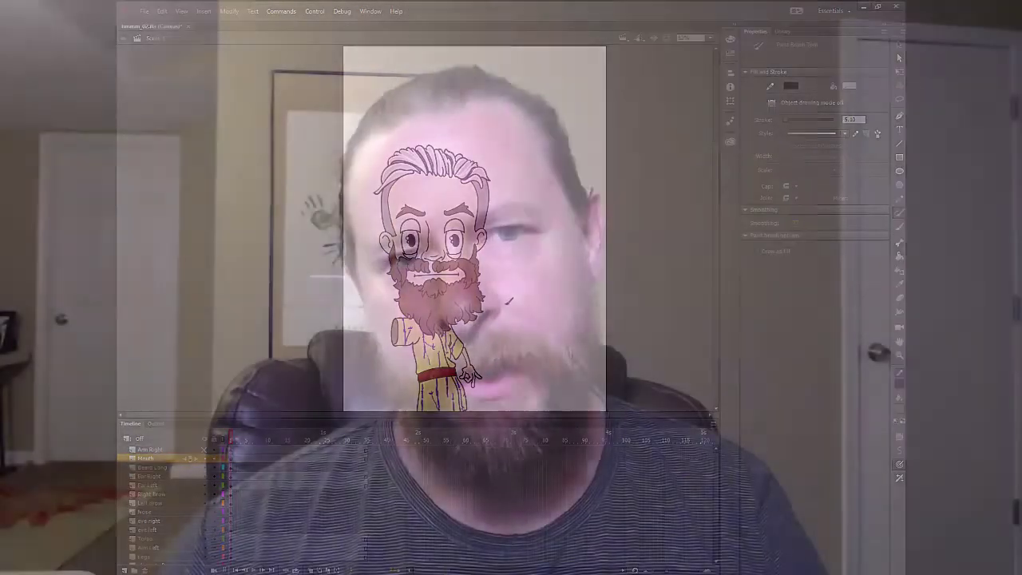
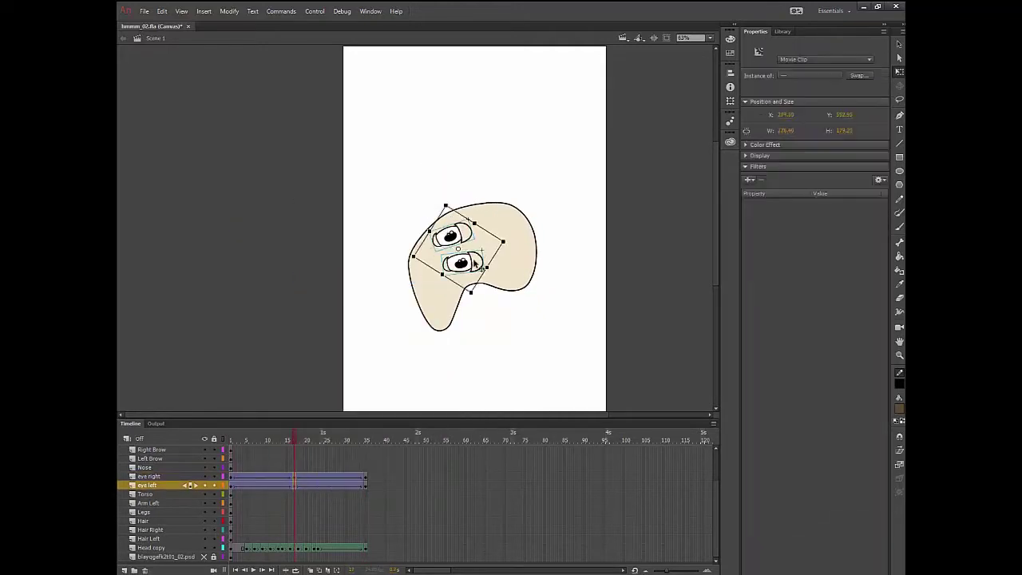
Keyframe the eyes at frames 6 and 12 so they follow the bending head
click(347, 440)
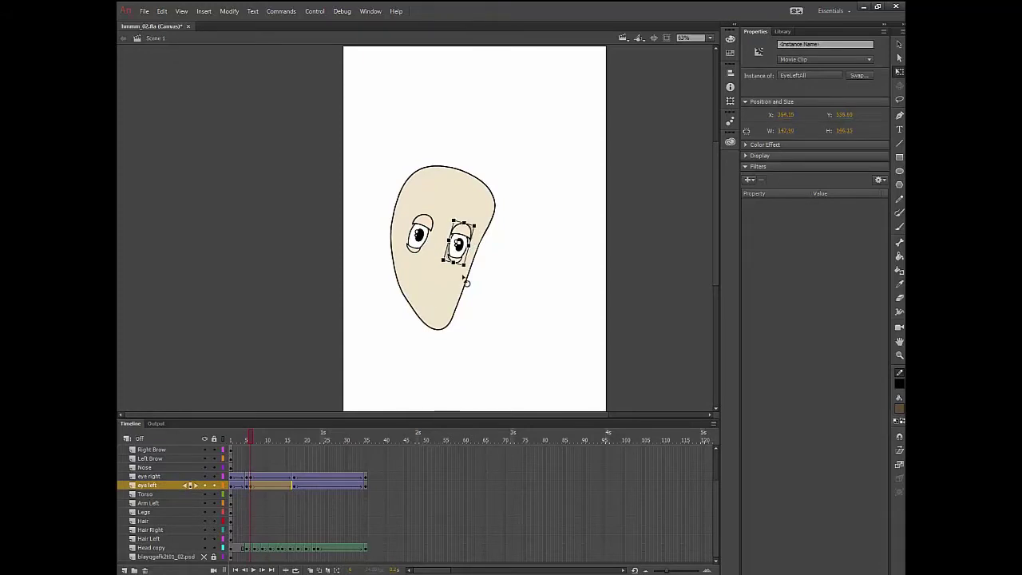
click(269, 438)
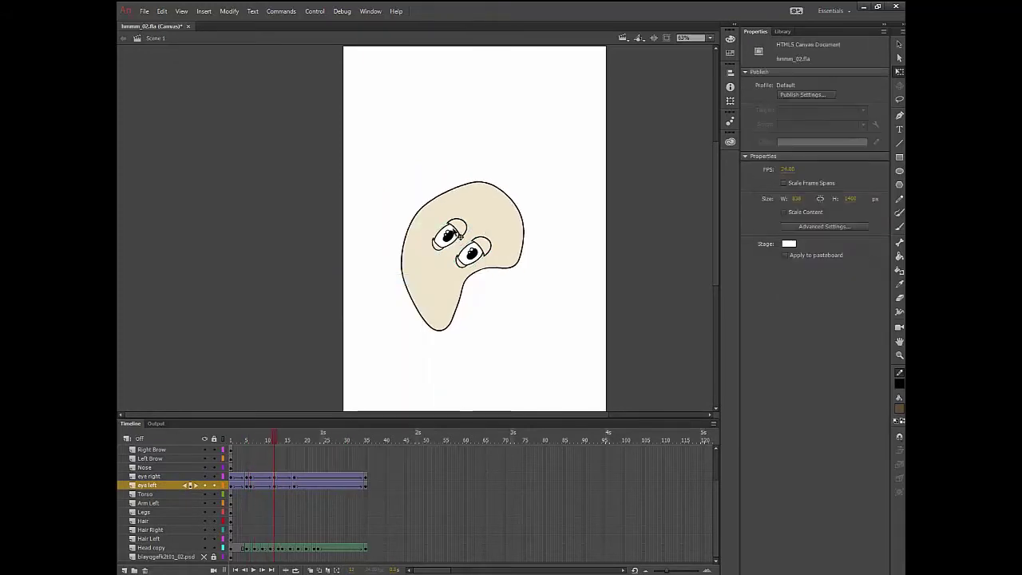
click(459, 235)
click(262, 440)
click(365, 486)
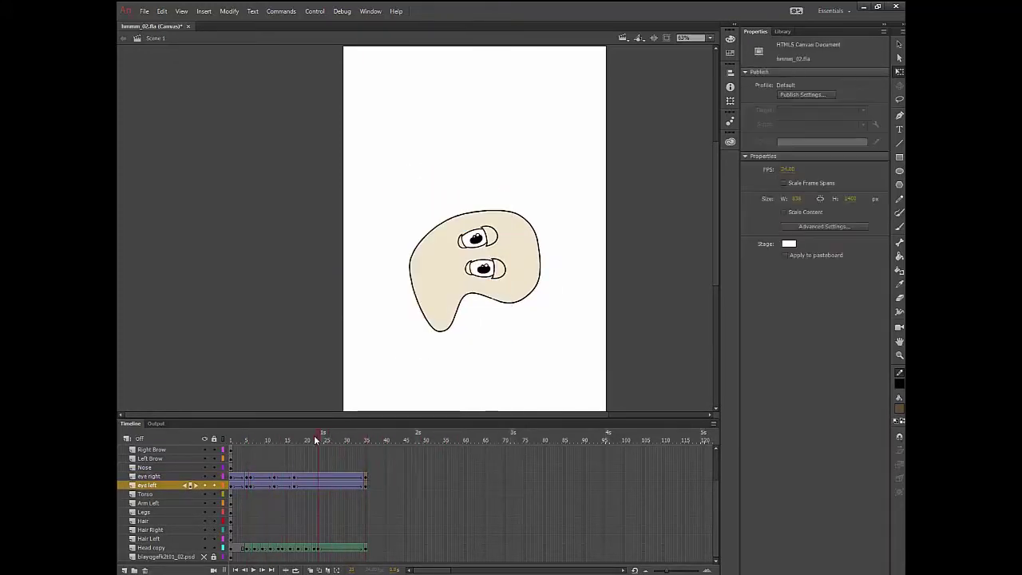
Hold the eyes' bent-head pose by copying the frame 24 keyframes to frame 35 and removing the classic tween between them
click(313, 438)
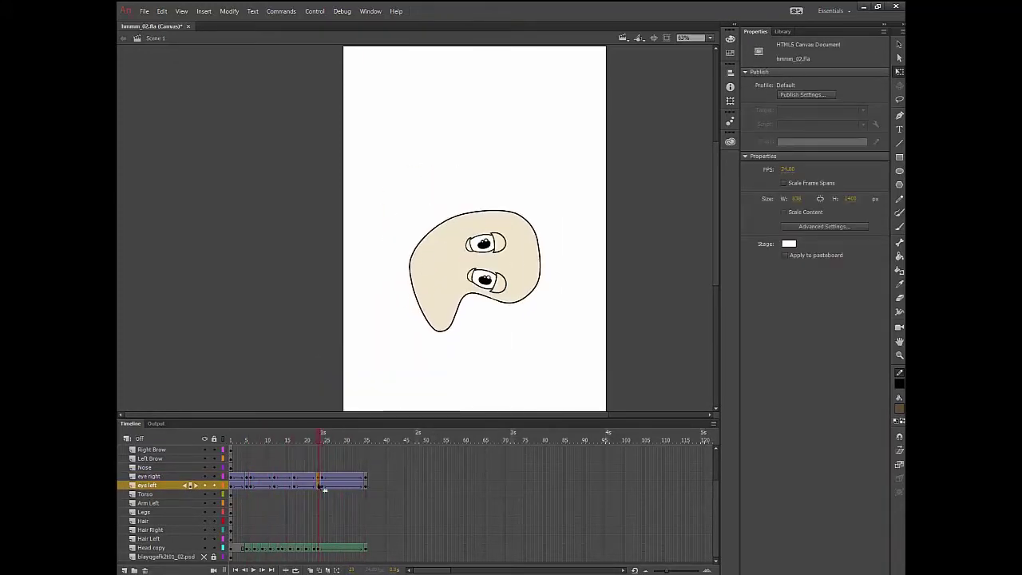
right_click(323, 486)
click(356, 349)
right_click(364, 486)
click(400, 360)
click(332, 441)
right_click(326, 483)
click(359, 228)
Keyframe the eyes at frame 10 and reposition them on the partly bent head
click(315, 440)
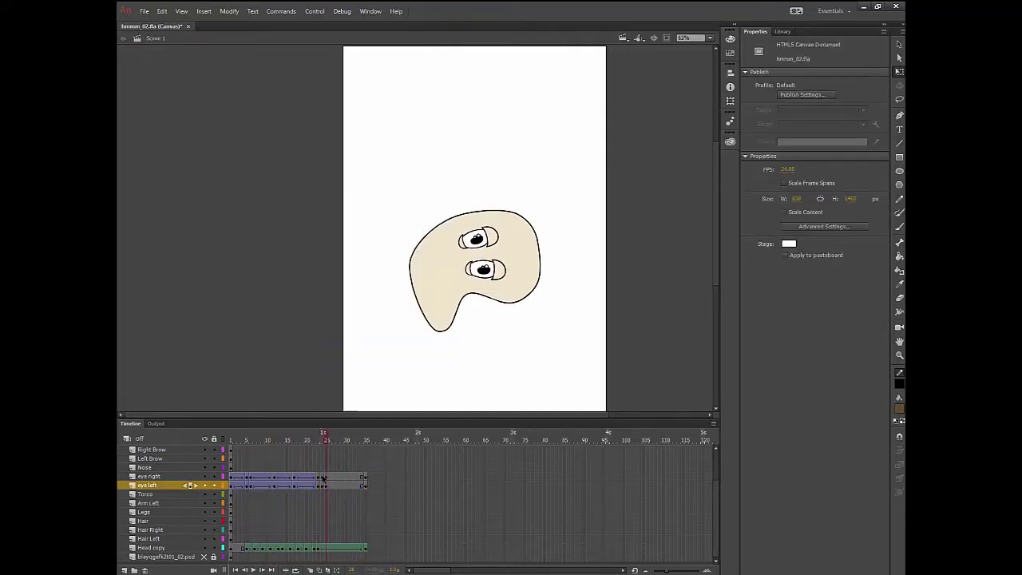
click(342, 438)
click(268, 477)
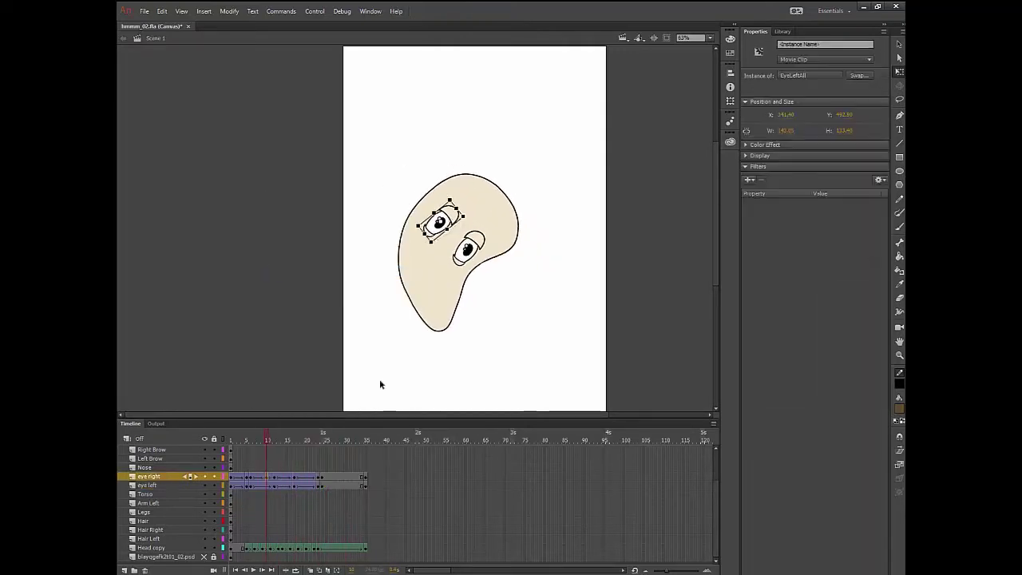
drag(286, 438, 262, 439)
Tween the nose along with the bending head using keyframes at frames 5, 12, 17 and 24 on the Nose layer
right_click(323, 467)
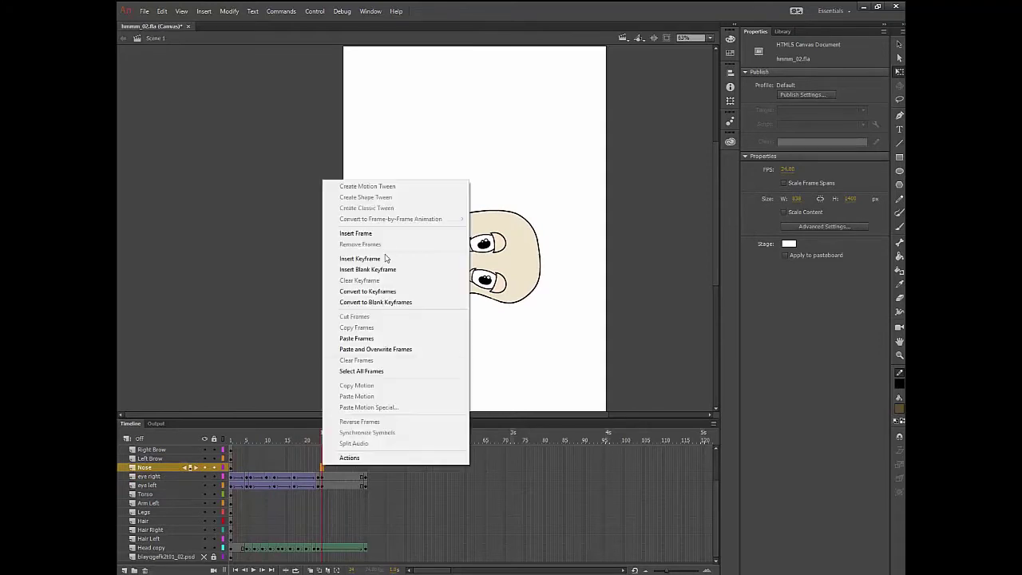
click(388, 258)
click(446, 299)
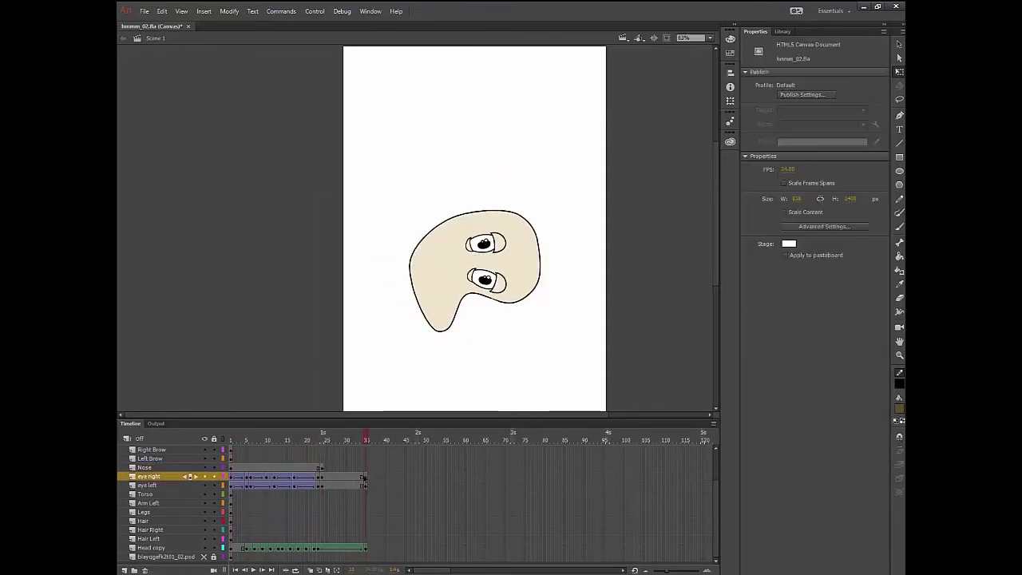
click(269, 440)
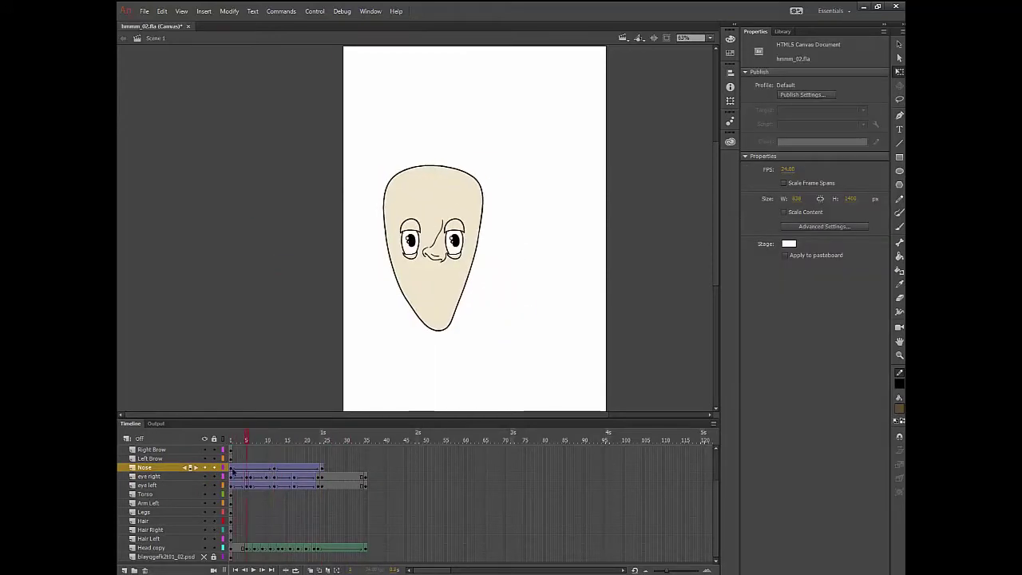
click(295, 451)
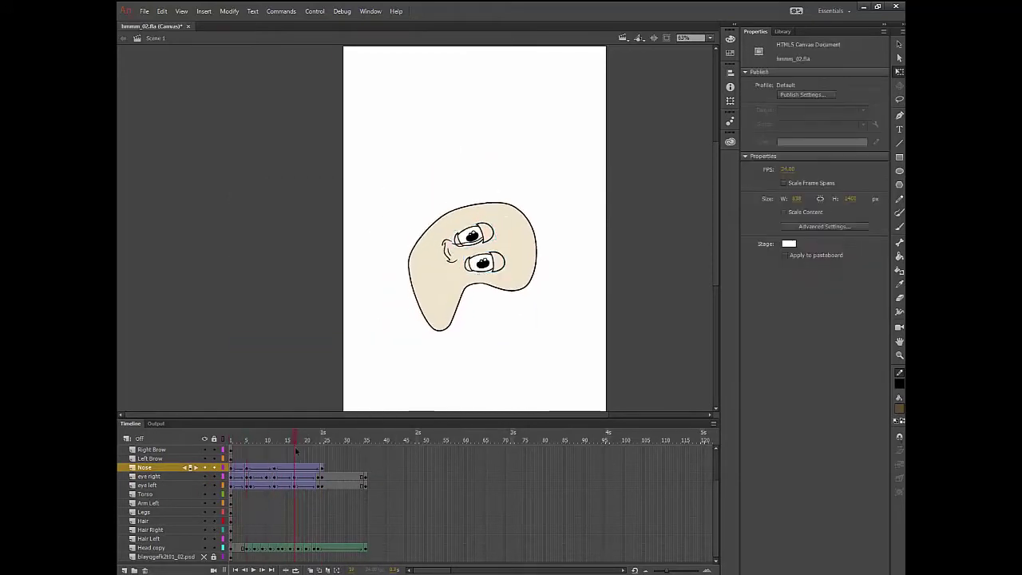
right_click(293, 468)
click(328, 235)
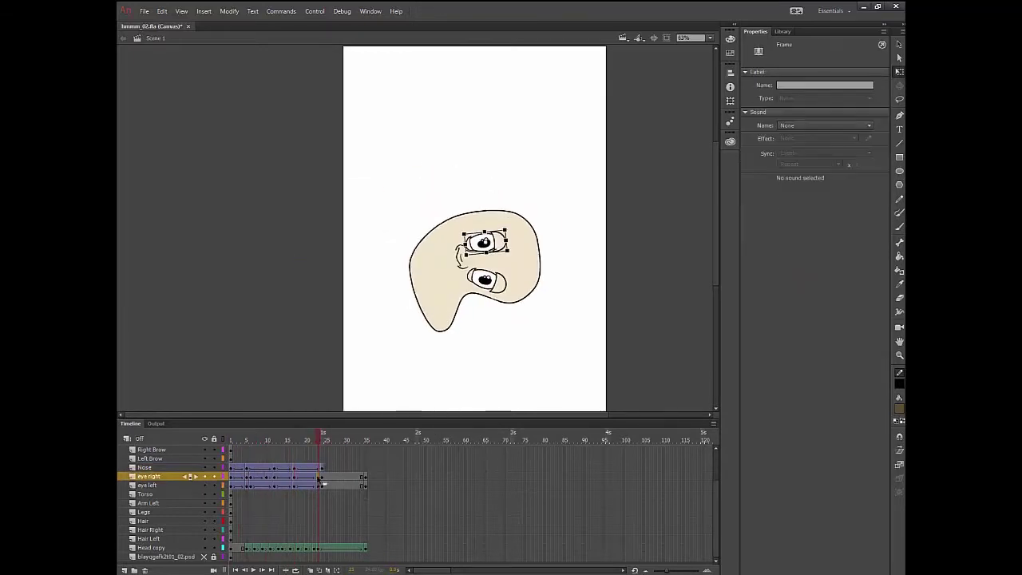
Add a nose keyframe at frame 10 and hold the nose's bent-head pose from frame 24 to frame 35
right_click(262, 474)
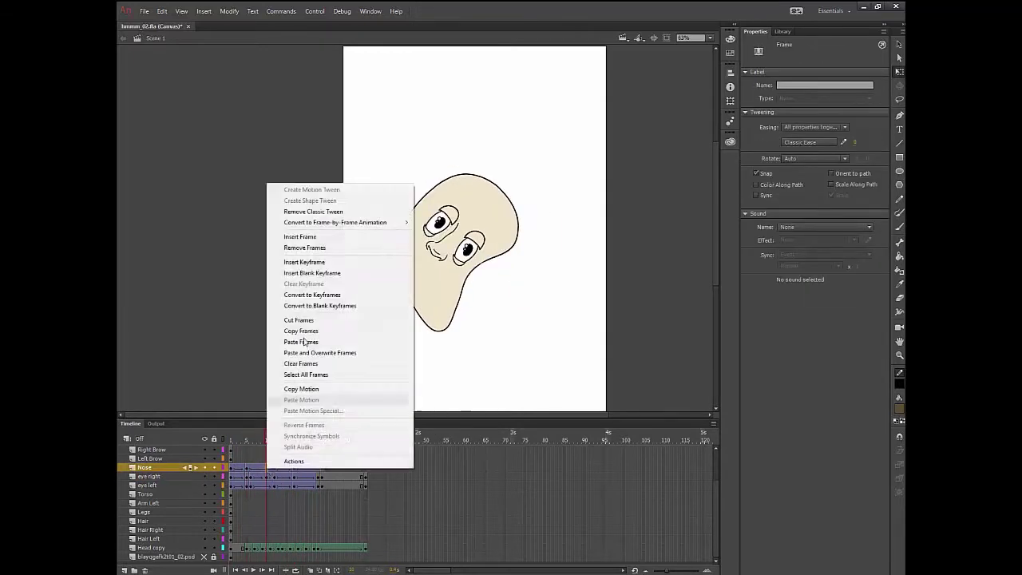
right_click(368, 467)
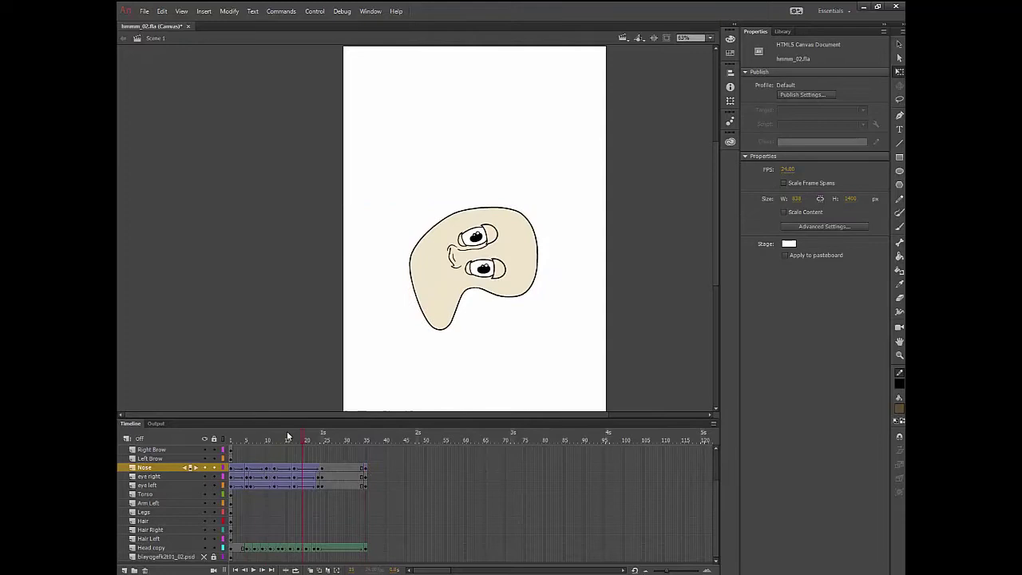
drag(288, 435, 318, 429)
click(298, 469)
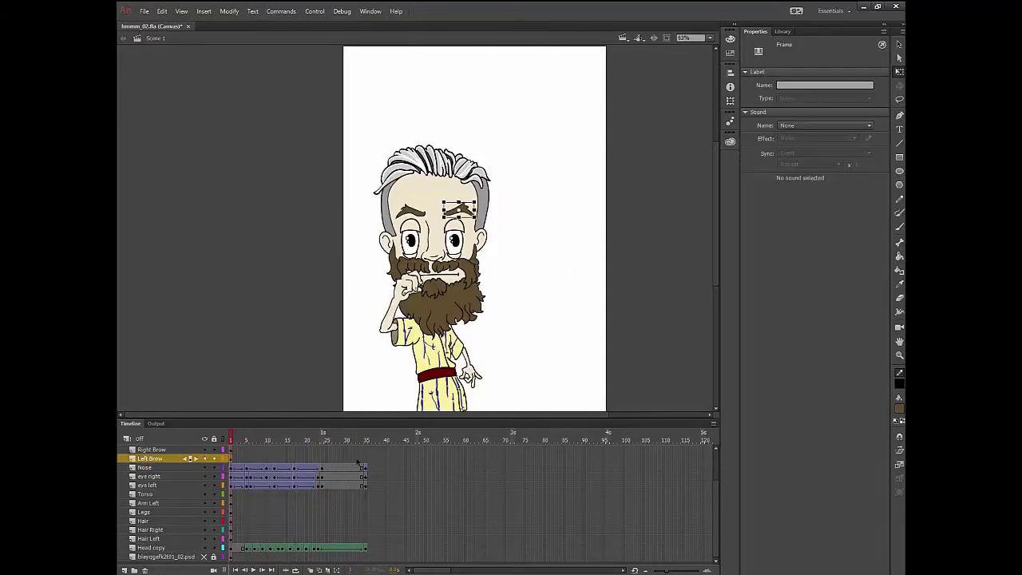
Keyframe and tween both brows on the bending head up to frame 12, and save the document
drag(274, 449, 274, 459)
right_click(273, 459)
click(307, 245)
key(ctrl+s)
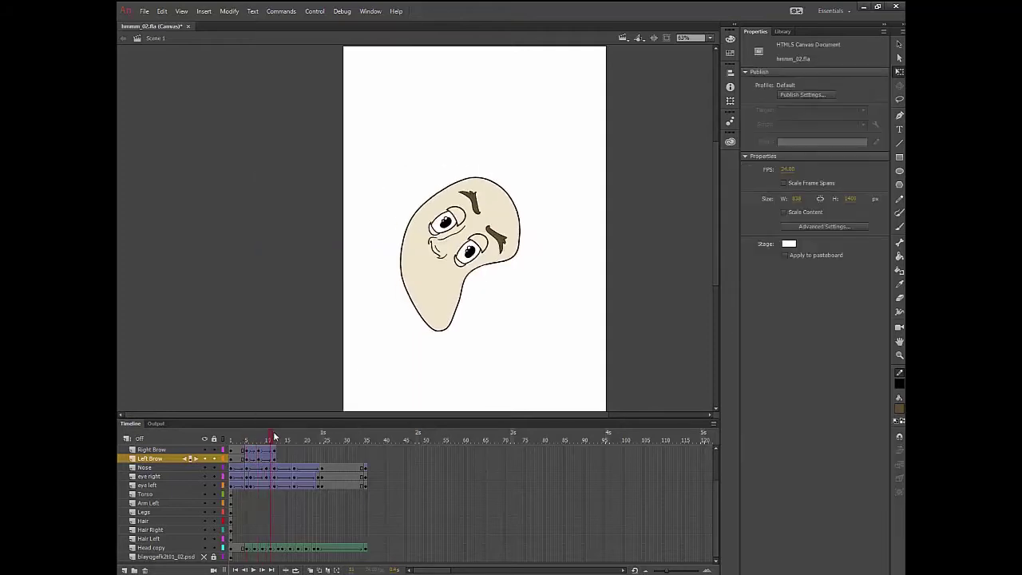
Extend the brow animation beyond frame 12 by keyframing both brows on the bending head up to frame 32
drag(313, 435, 322, 436)
right_click(321, 459)
mouse_move(322, 449)
mouse_down()
mouse_move(322, 458)
mouse_move(338, 437)
mouse_up()
click(363, 253)
right_click(339, 458)
mouse_move(338, 449)
mouse_down()
mouse_move(322, 459)
mouse_move(346, 444)
mouse_move(338, 459)
mouse_up()
click(375, 252)
Insert keyframes at frame 5 on the Mouth, Beard Long, Ear Right and Ear Left layers
drag(338, 455, 246, 441)
scroll(168, 469, up, 2)
click(169, 468)
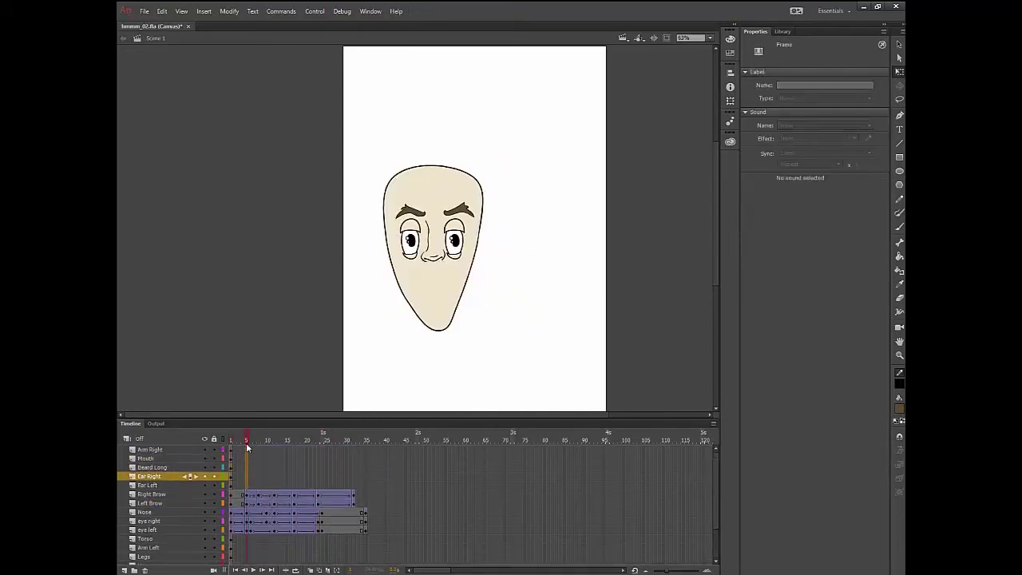
drag(246, 486, 246, 459)
right_click(246, 458)
click(286, 251)
Keyframe the beard and both ears at frame 12 and place the right ear on the tilted head
drag(246, 440, 274, 440)
drag(274, 486, 274, 469)
right_click(274, 470)
click(314, 264)
drag(387, 240, 420, 199)
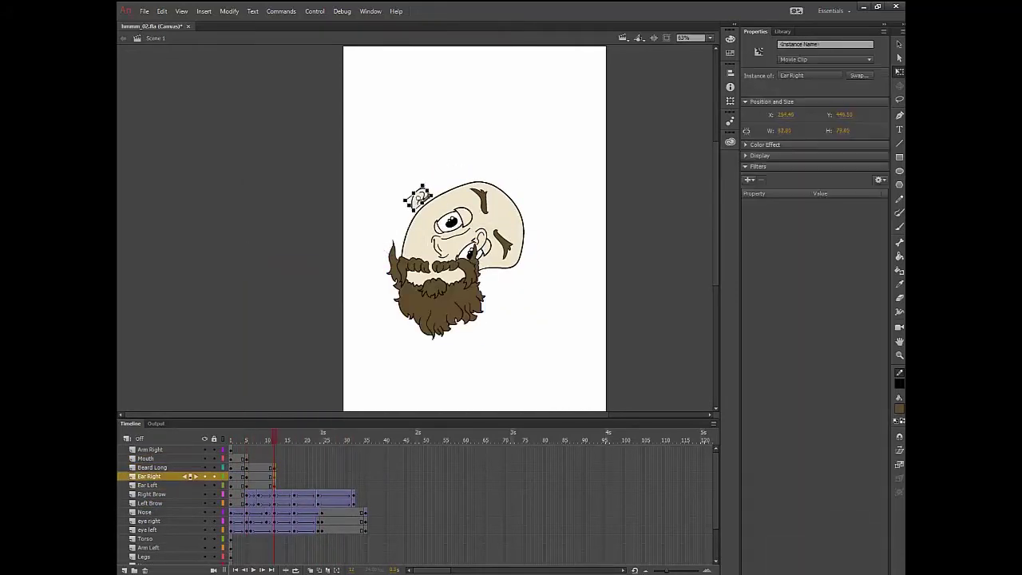
click(314, 297)
Keyframe the three hair layers at frames 5, 12 and 24, fitting the hair to the bent head
scroll(186, 482, down, 2)
click(231, 529)
drag(246, 529, 246, 547)
right_click(246, 546)
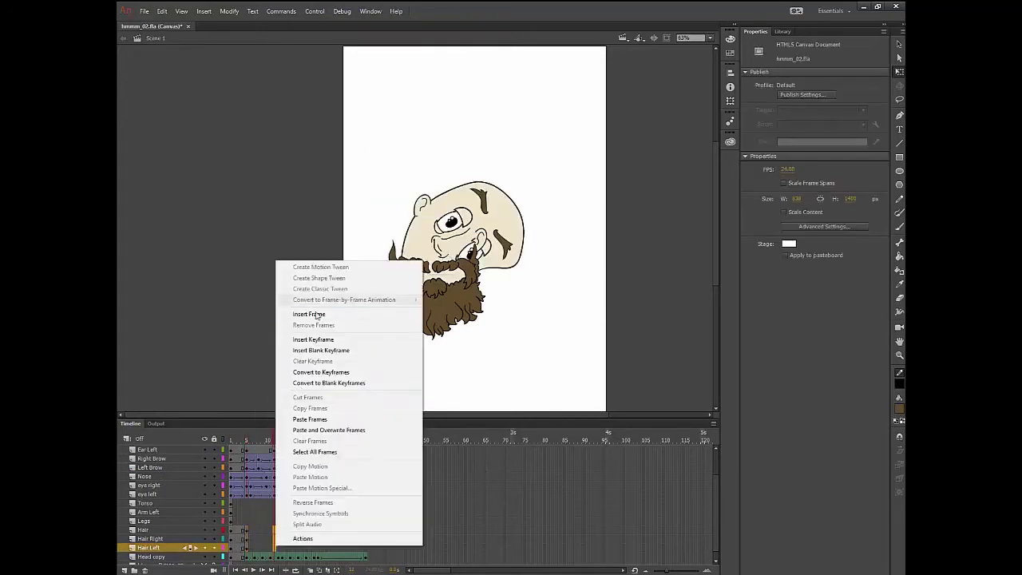
click(285, 338)
click(460, 173)
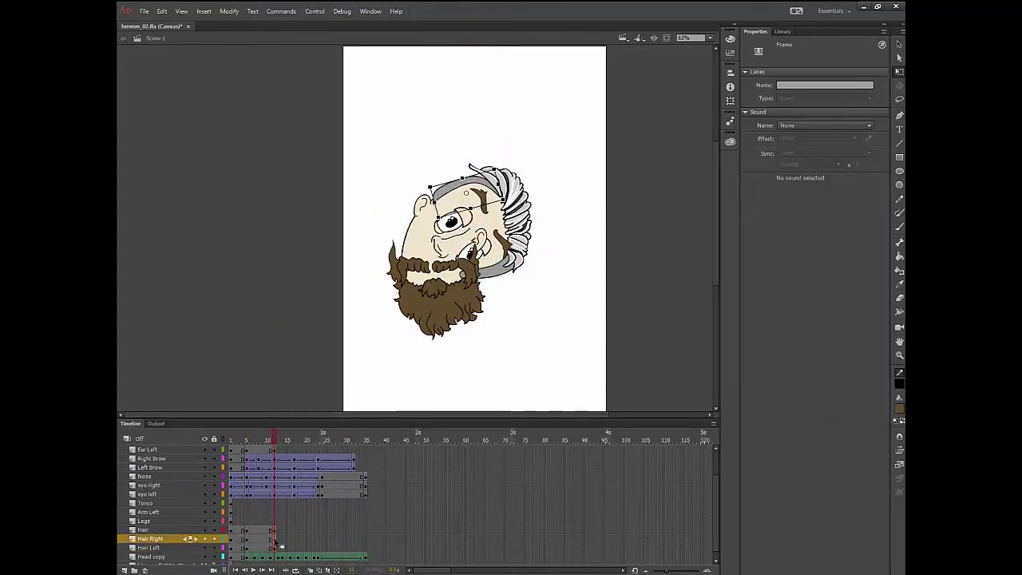
click(361, 391)
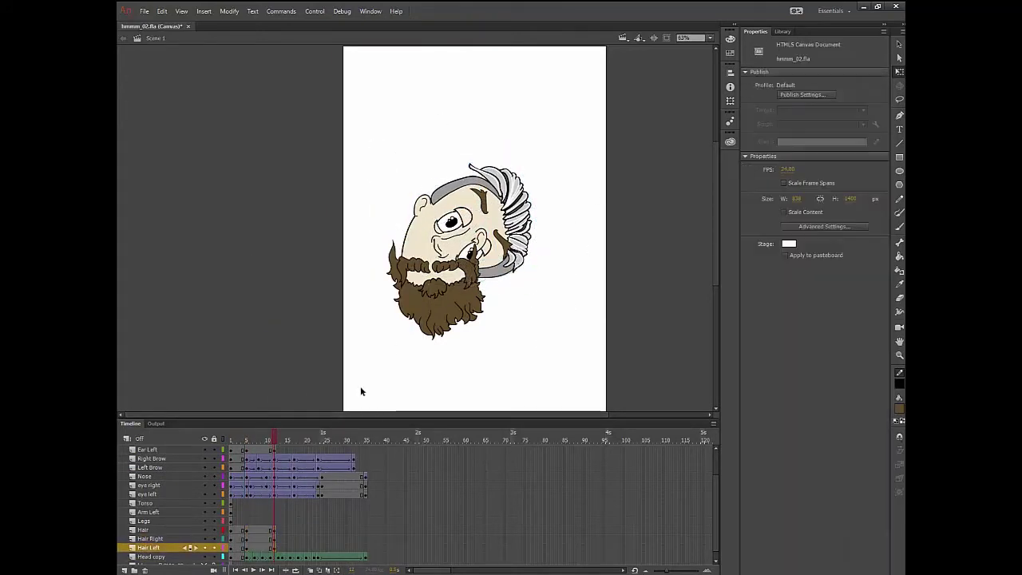
click(322, 536)
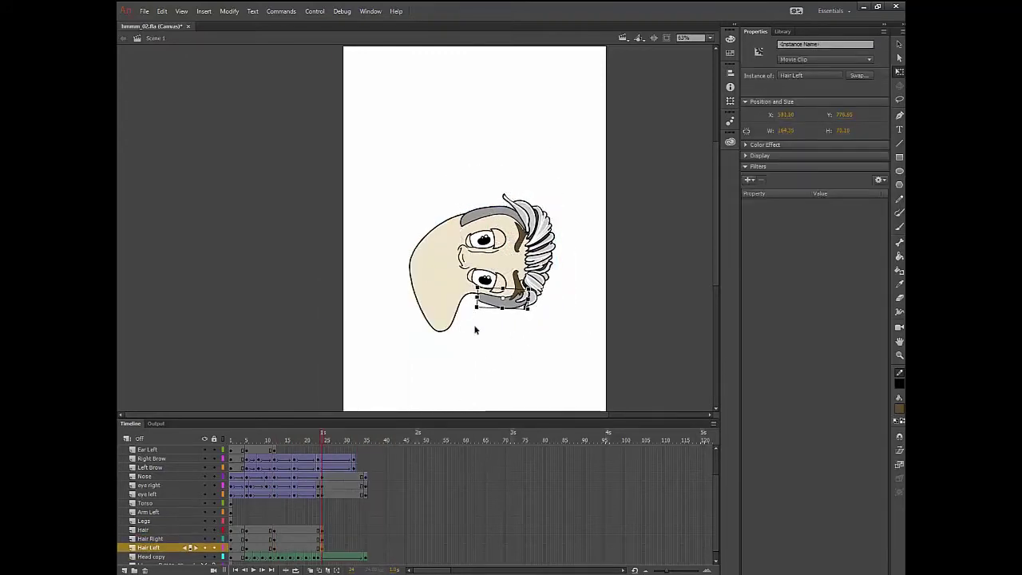
click(362, 397)
At frame 24, rotate and position both ears on the sides of the fully bent head
drag(465, 214, 499, 223)
click(453, 214)
drag(395, 172, 491, 291)
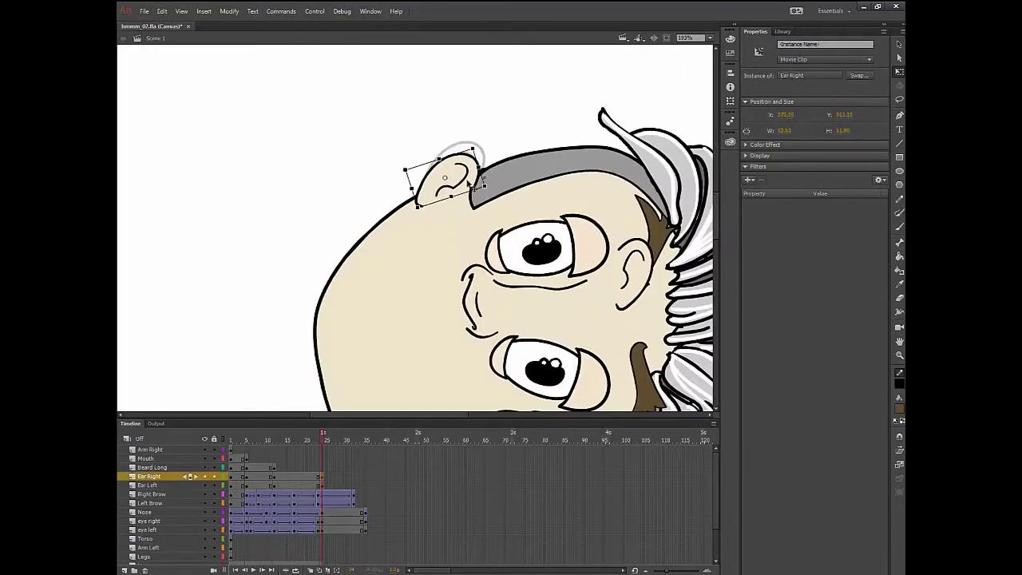
key(ctrl+minus)
click(610, 271)
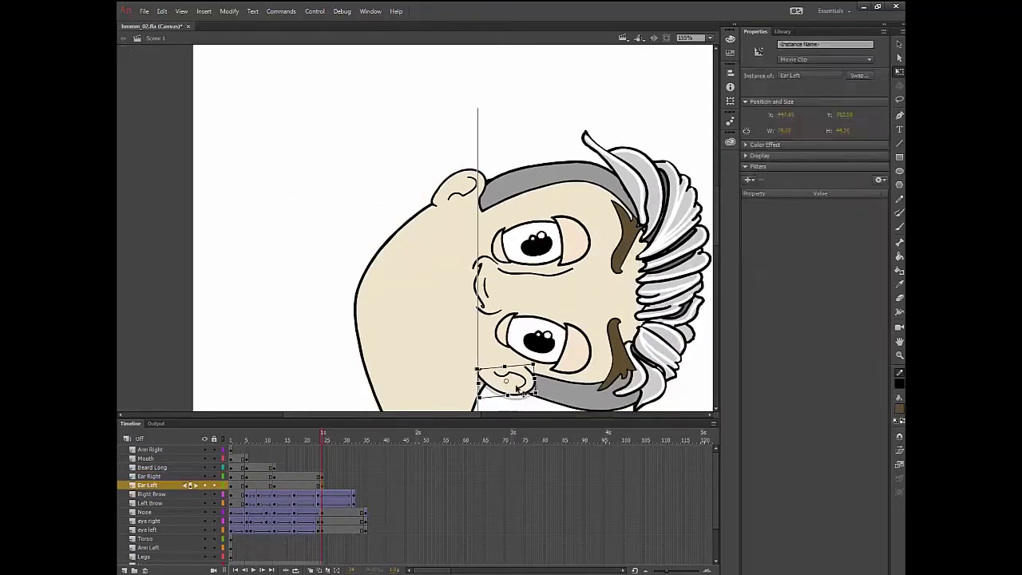
key(ctrl+minus)
key(ctrl+minus)
click(702, 239)
Keyframe the beard at frame 24 and rotate it into place on the fully bent head
right_click(322, 467)
click(435, 260)
drag(435, 260, 424, 226)
drag(528, 331, 532, 325)
drag(443, 205, 447, 203)
click(509, 324)
Fit the beard and left ear to the head at frame 12, and keyframe the beard, ears and brows at frame 35
drag(322, 440, 274, 440)
click(451, 335)
drag(519, 399, 456, 415)
drag(471, 319, 448, 299)
click(513, 254)
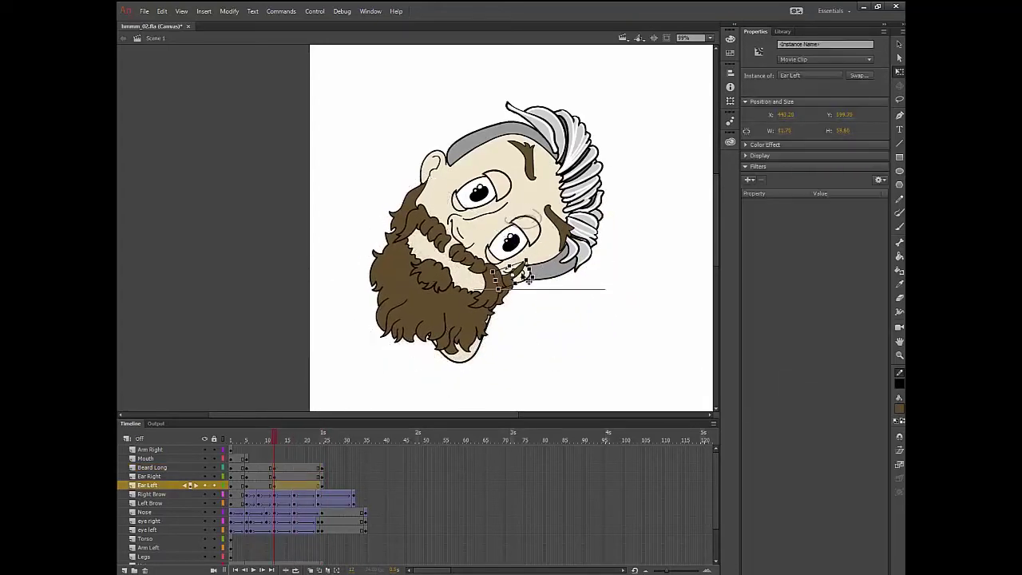
click(503, 326)
click(345, 440)
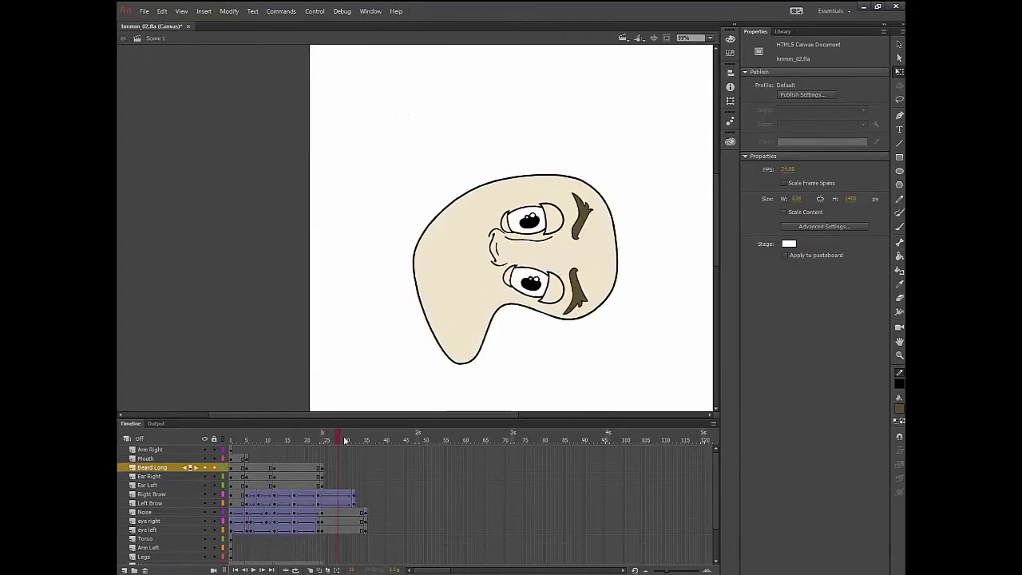
click(274, 440)
Try to keyframe the mouth at frames 12, 24, 30 and 35, rotating it to match the bent head
click(475, 301)
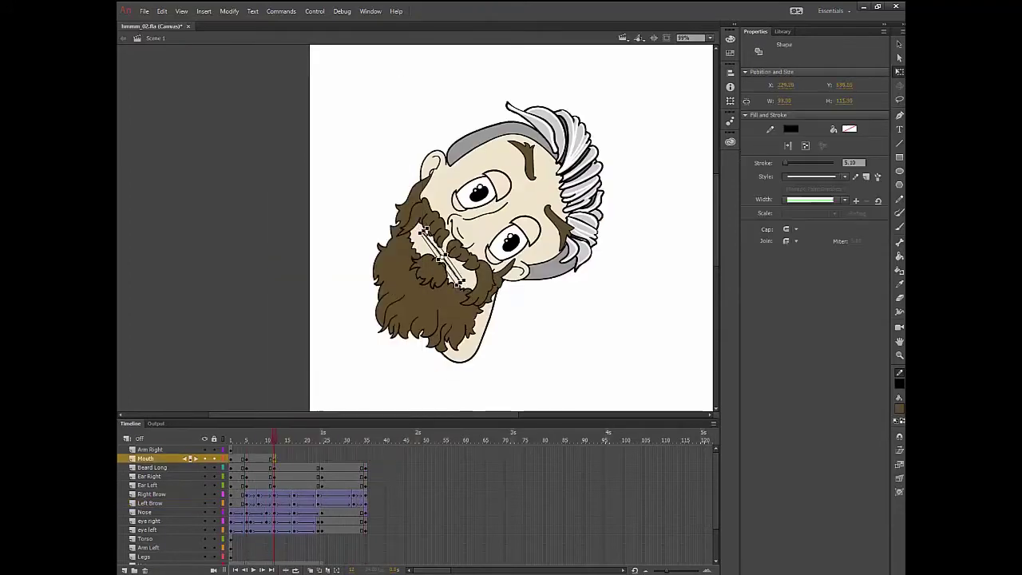
mouse_move(274, 440)
mouse_down()
mouse_move(245, 439)
mouse_move(253, 440)
mouse_up()
click(322, 458)
key(F6)
drag(442, 258, 451, 258)
drag(472, 286, 460, 292)
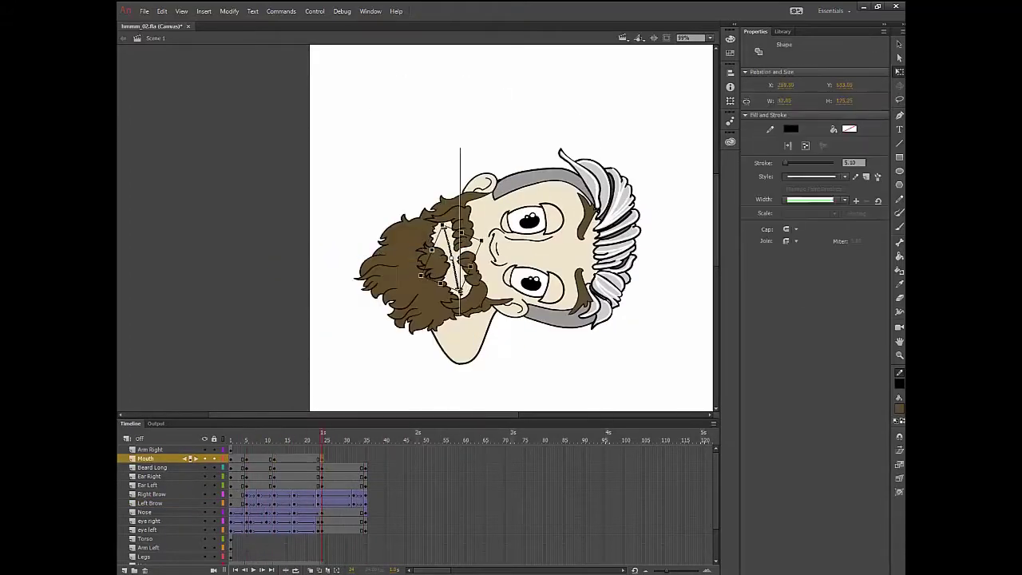
click(365, 457)
click(345, 458)
key(F6)
click(366, 459)
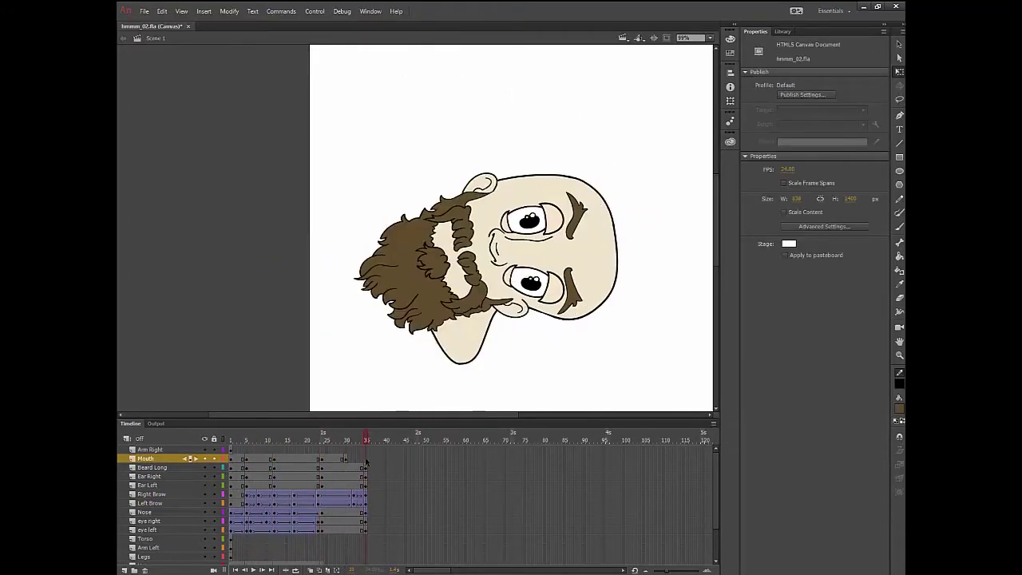
key(F6)
Keyframe the Hair, Hair Right and Hair Left layers at frame 35 and save the document
scroll(358, 518, down, 3)
drag(365, 530, 365, 548)
key(F6)
click(417, 342)
click(231, 440)
key(ctrl+s)
key(Return)
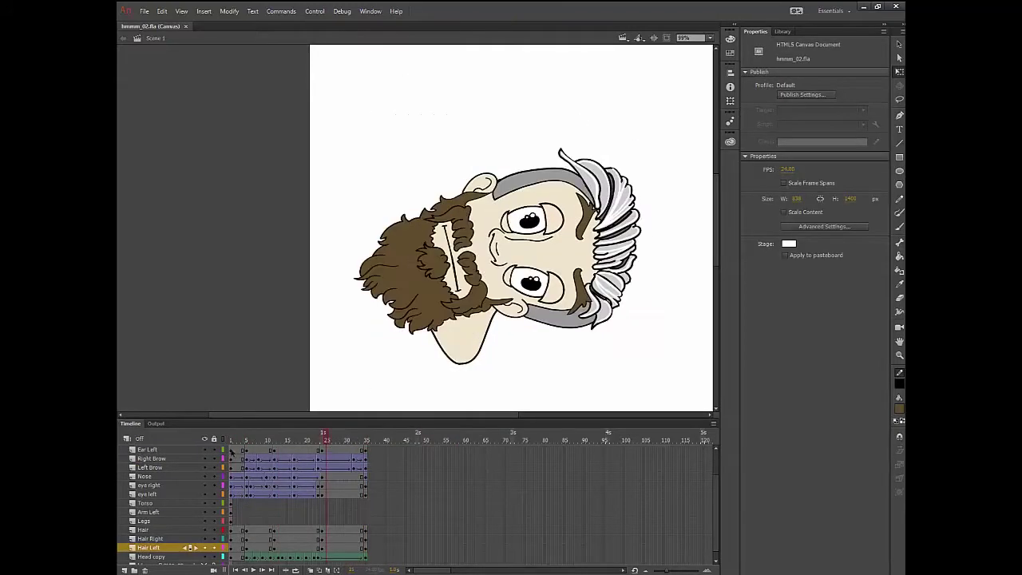
Apply classic tweens across the Ear Left, Ear Right and Beard Long layers up to frame 35
right_click(305, 451)
click(345, 192)
drag(232, 451, 310, 441)
scroll(264, 477, up, 2)
drag(231, 476, 322, 476)
right_click(322, 475)
click(363, 215)
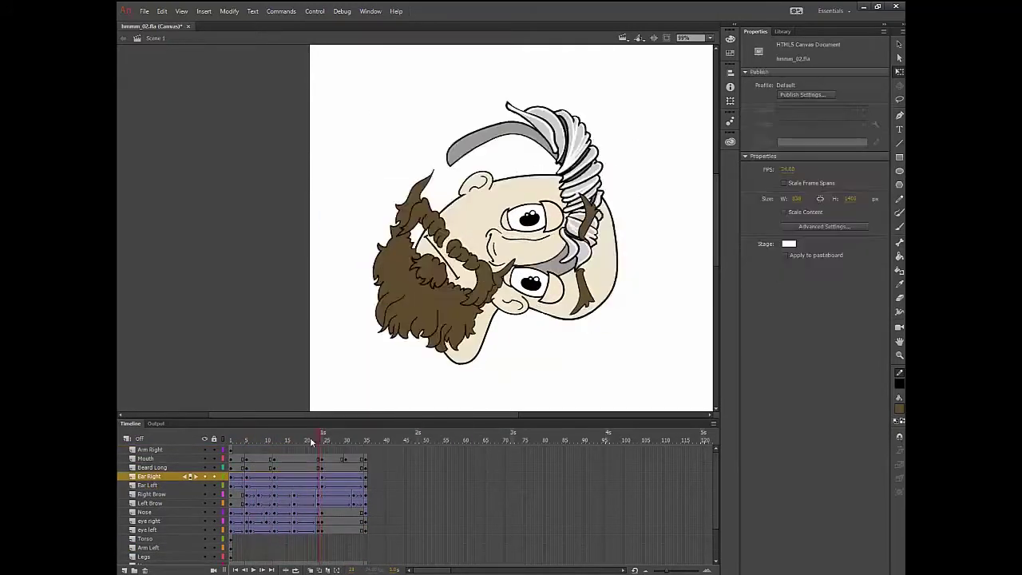
drag(310, 442, 345, 469)
right_click(345, 469)
click(387, 210)
Remove the tweened frames from the Mouth layer
click(236, 441)
drag(234, 458, 364, 459)
right_click(366, 459)
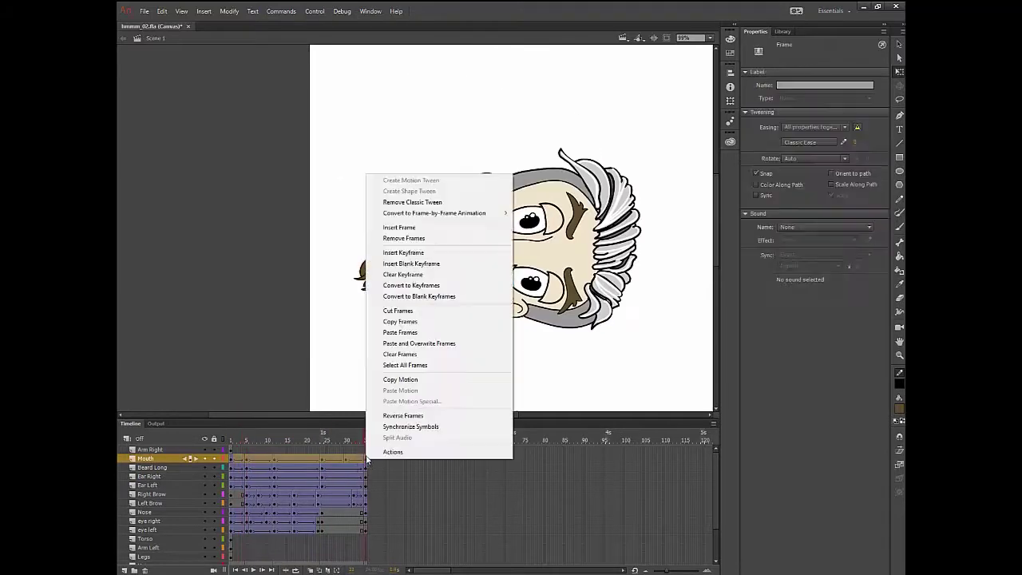
click(404, 238)
Keyframe the mouth again at frames 5 and 12, and rotate it to fit the beard at frame 12
click(247, 458)
key(F6)
click(286, 458)
key(F6)
key(ctrl+z)
right_click(277, 459)
click(315, 252)
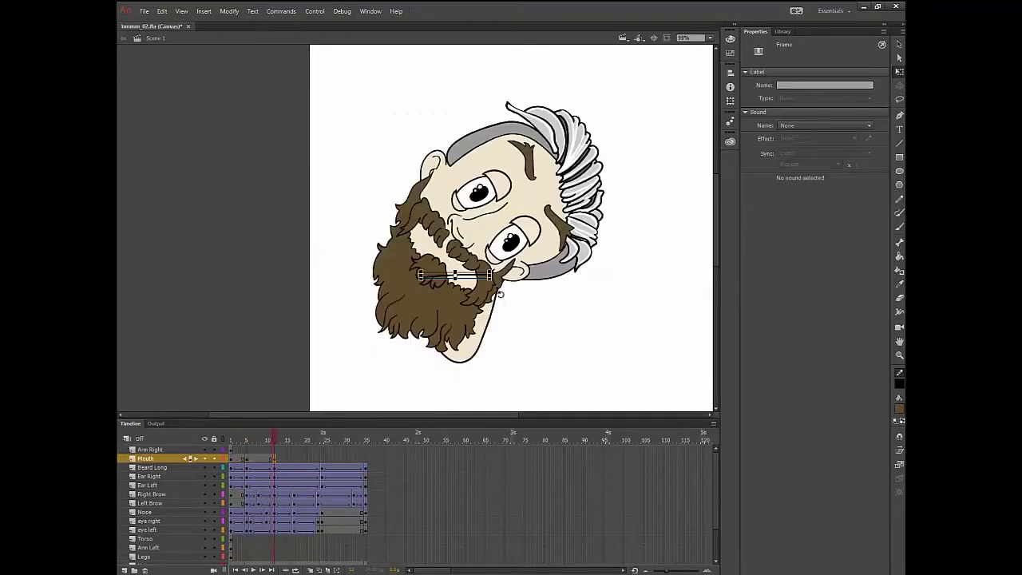
drag(500, 295, 471, 321)
scroll(449, 284, up, 3)
Apply classic tweens between the Mouth layer's keyframes
drag(274, 440, 323, 440)
right_click(274, 459)
click(334, 205)
right_click(247, 459)
right_click(239, 460)
click(307, 205)
Keyframe the mouth at frame 24, rotate and move it into the bent beard, and hold it to frame 35
key(F6)
drag(489, 292, 459, 310)
scroll(445, 270, up, 3)
drag(454, 273, 492, 273)
scroll(493, 287, down, 4)
mouse_move(323, 436)
mouse_down()
mouse_move(296, 435)
mouse_move(365, 436)
mouse_move(262, 445)
mouse_move(324, 435)
mouse_up()
key(F6)
scroll(320, 382, down, 4)
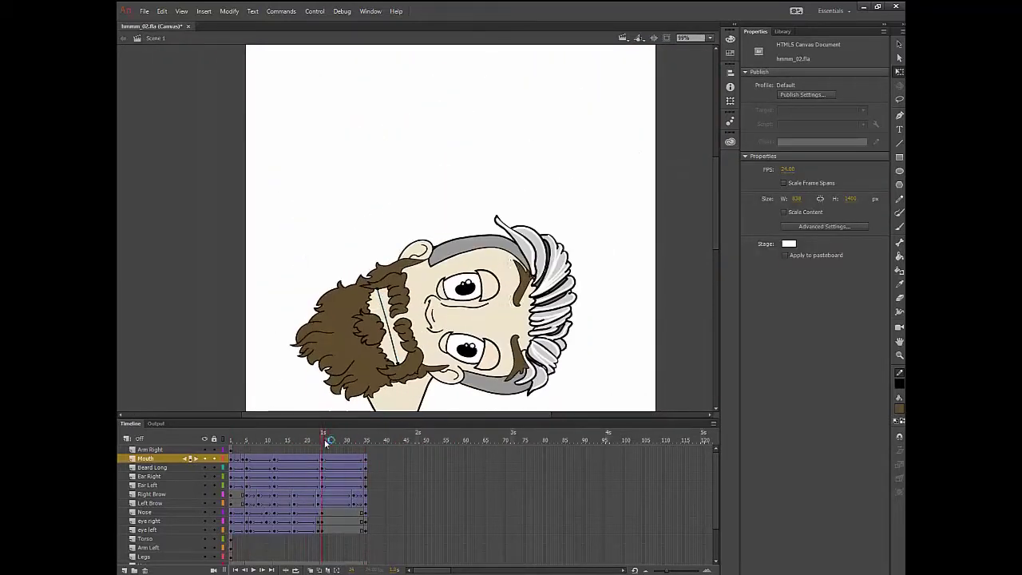
Apply a classic tween to both eye layers between frames 24 and 35
click(354, 512)
drag(354, 520, 354, 529)
right_click(354, 529)
click(415, 276)
Apply classic tweens to the three hair layers from frame 5 to 35 and scrub through the head animation
drag(352, 441, 314, 447)
scroll(319, 511, down, 3)
drag(322, 521, 322, 538)
right_click(322, 538)
click(367, 283)
drag(325, 441, 231, 442)
scroll(273, 485, up, 2)
scroll(273, 485, down, 2)
drag(365, 440, 232, 440)
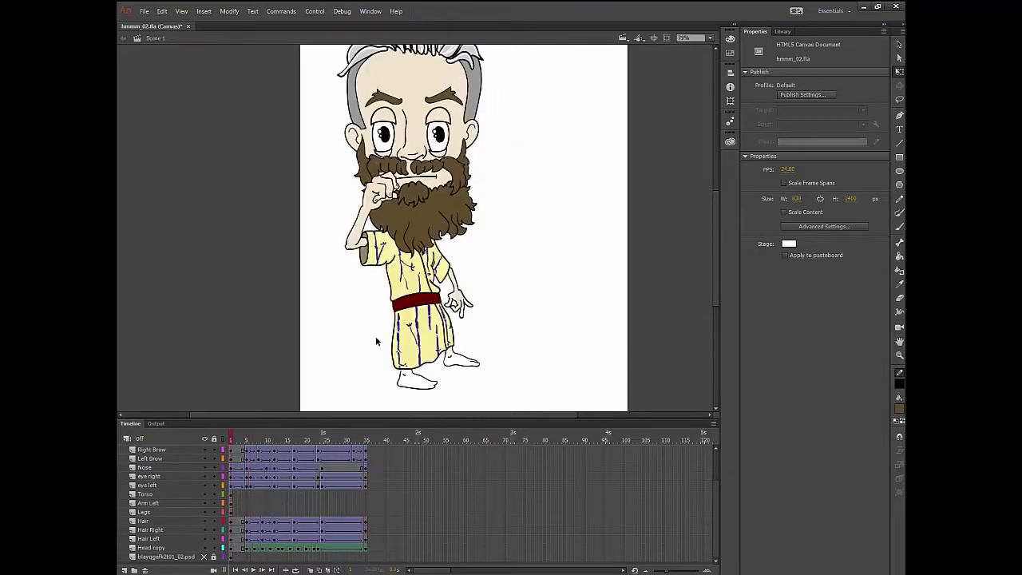
Place the transformation points of the torso and arms at their joints and test the right arm's rotation
click(407, 335)
click(375, 339)
click(408, 339)
click(453, 302)
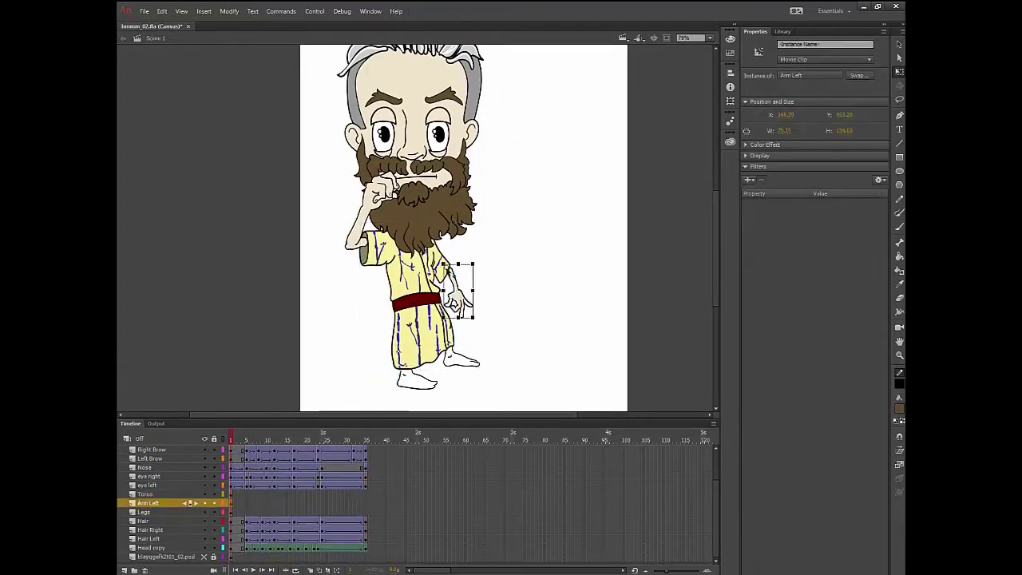
click(367, 223)
click(314, 250)
scroll(274, 495, down, 1)
click(368, 224)
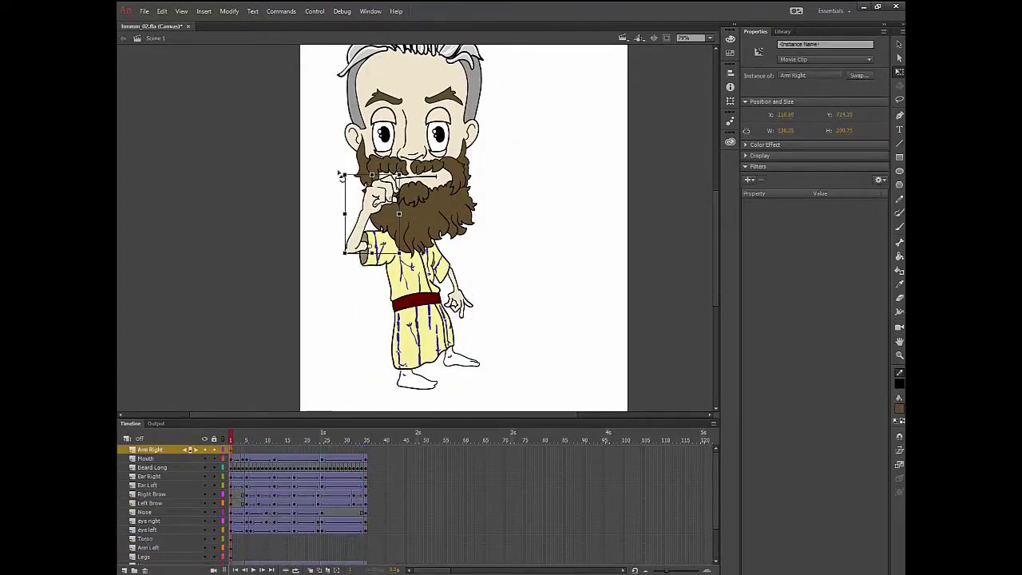
drag(342, 174, 330, 188)
click(314, 249)
click(458, 304)
Keyframe the right arm and torso at frame 7 and tilt the torso slightly
drag(232, 440, 256, 452)
click(371, 351)
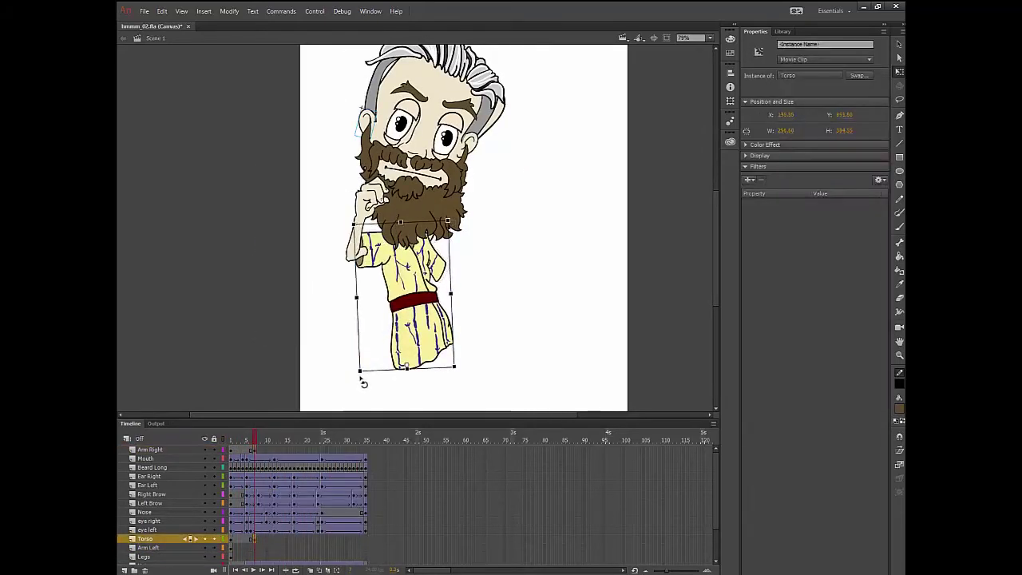
click(336, 335)
click(359, 227)
click(314, 249)
Tween the right arm and torso from frame 1 to 7, and keyframe the legs at frame 7
click(245, 450)
key(F2)
drag(246, 440, 254, 442)
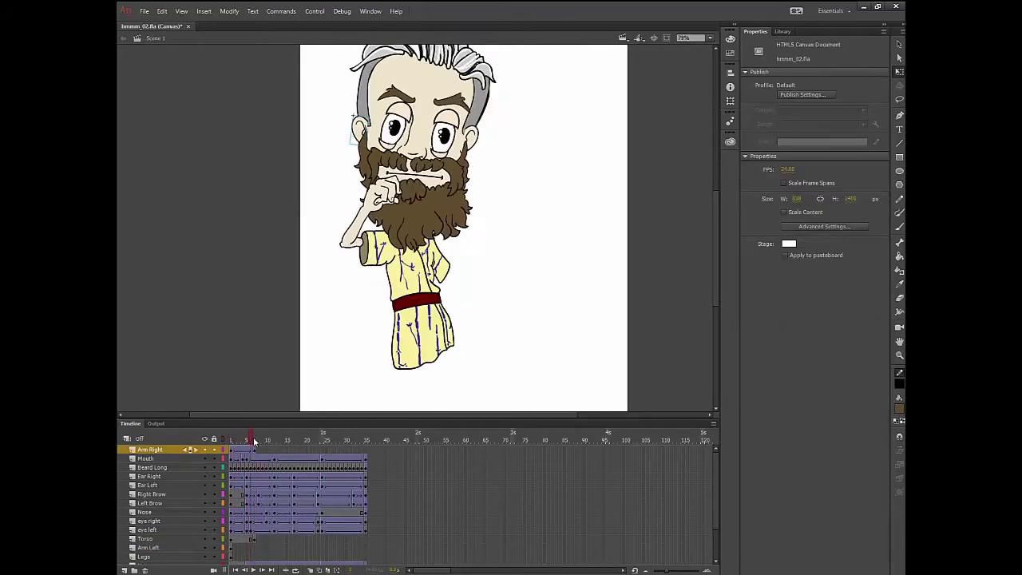
click(451, 361)
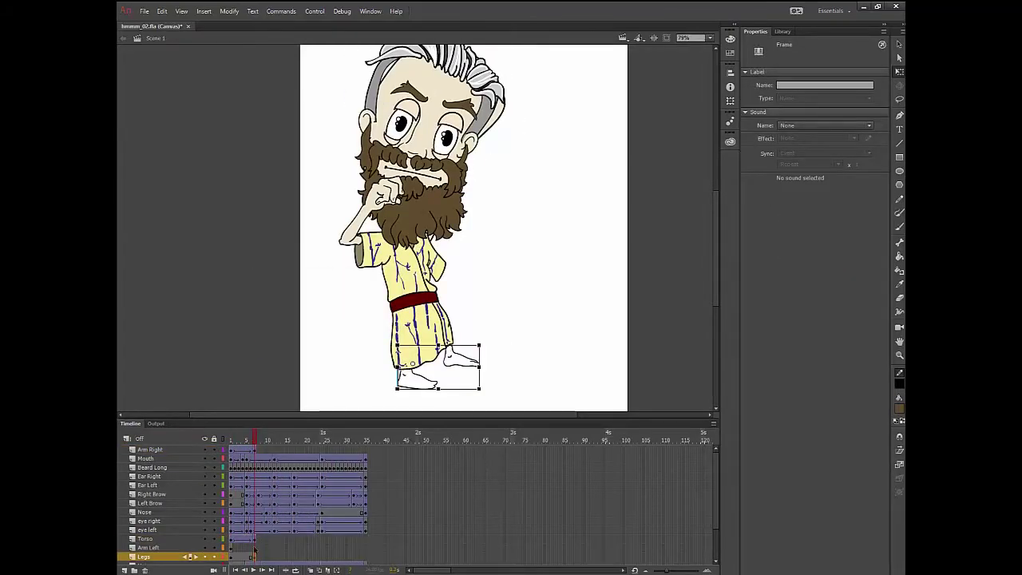
click(253, 539)
click(254, 449)
Keyframe the left arm at frame 7 and tween it from frame 1
drag(247, 440, 304, 453)
key(F6)
right_click(252, 550)
right_click(243, 551)
click(307, 291)
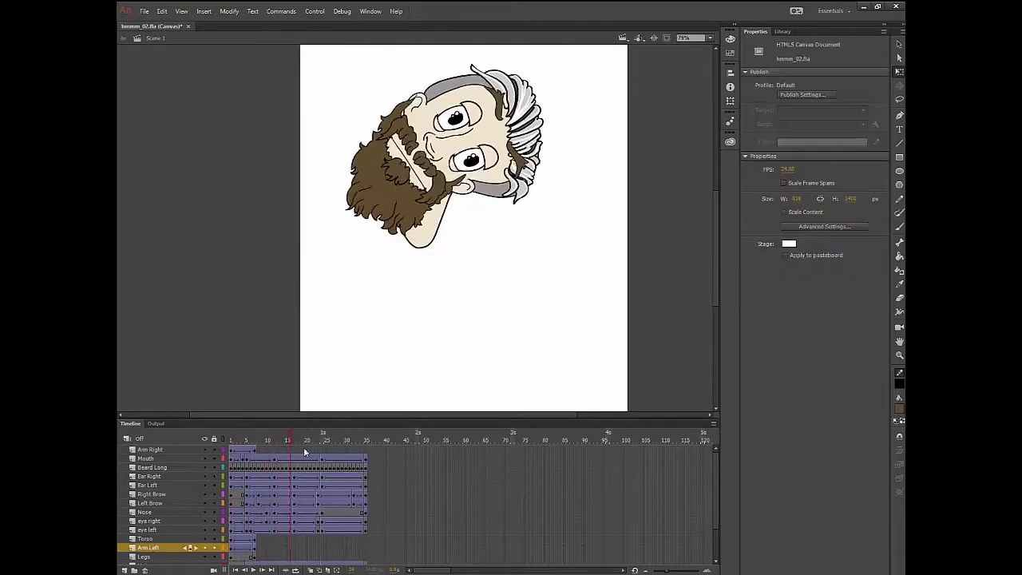
Insert keyframes at frame 24 on the Arm Right, Torso, Arm Left and Legs layers
right_click(321, 450)
click(359, 239)
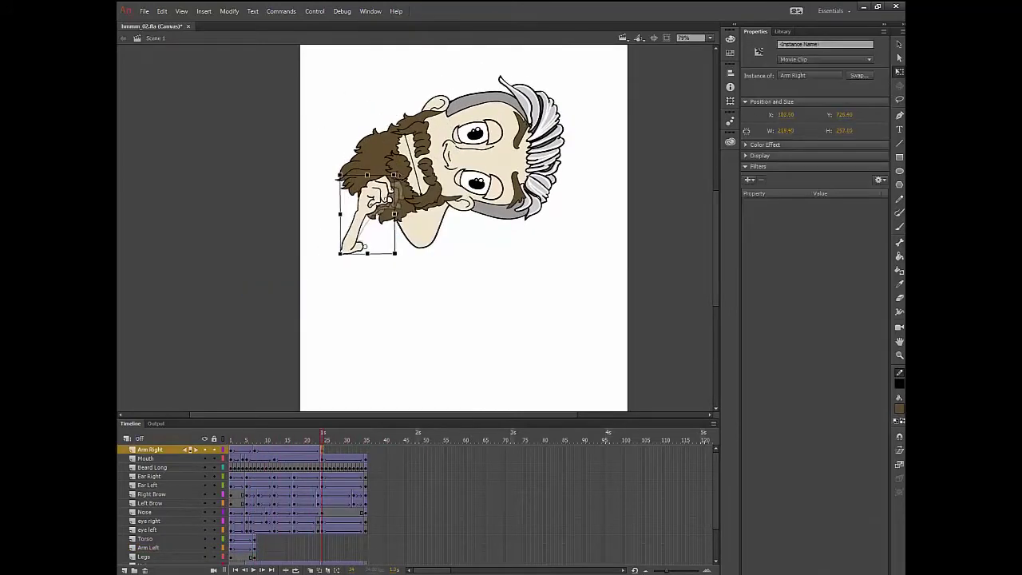
drag(324, 540, 322, 556)
right_click(321, 556)
click(360, 345)
Shorten the Torso layer's span and insert a torso keyframe at frame 15
drag(322, 440, 294, 440)
right_click(288, 539)
click(338, 315)
right_click(286, 538)
click(327, 329)
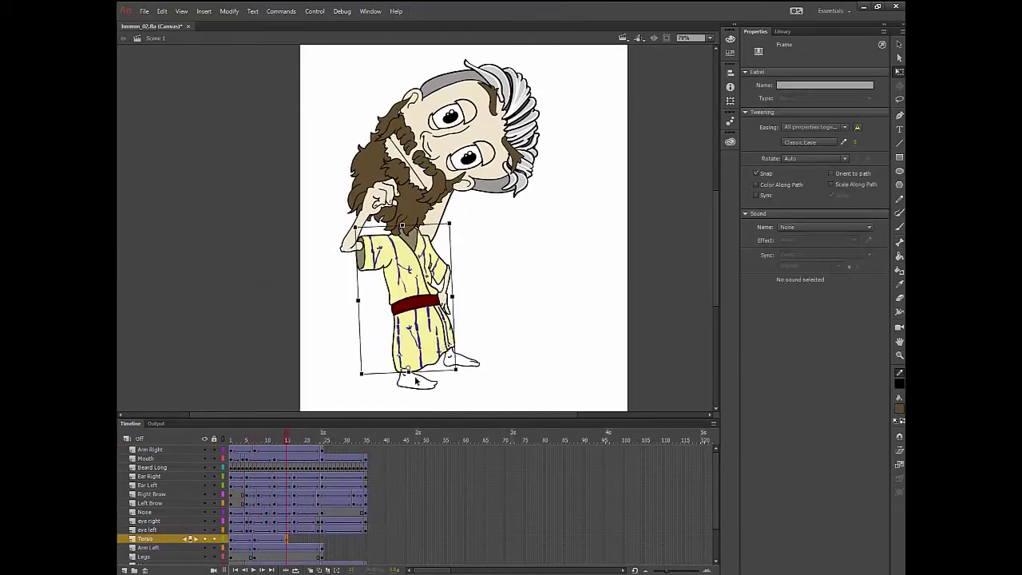
Undo the last torso keyframe, and keyframe the left arm at frame 16 with a slight outward rotation
key(ctrl+z)
click(290, 549)
key(F6)
click(450, 294)
drag(474, 337, 481, 330)
drag(289, 437, 231, 438)
scroll(224, 520, down, 2)
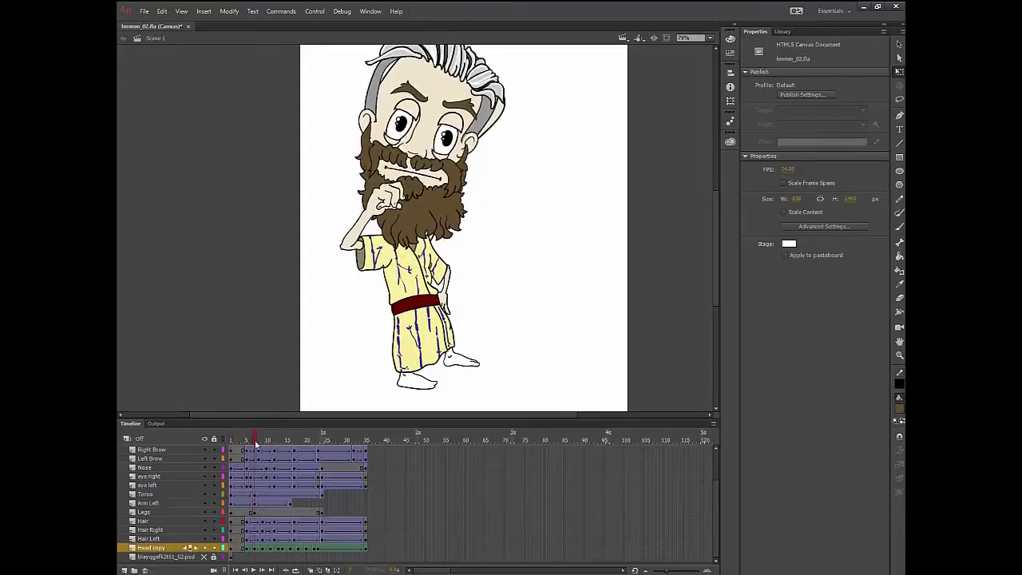
Move the Torso, Arm Left and Legs layers below the Head copy layer
click(256, 549)
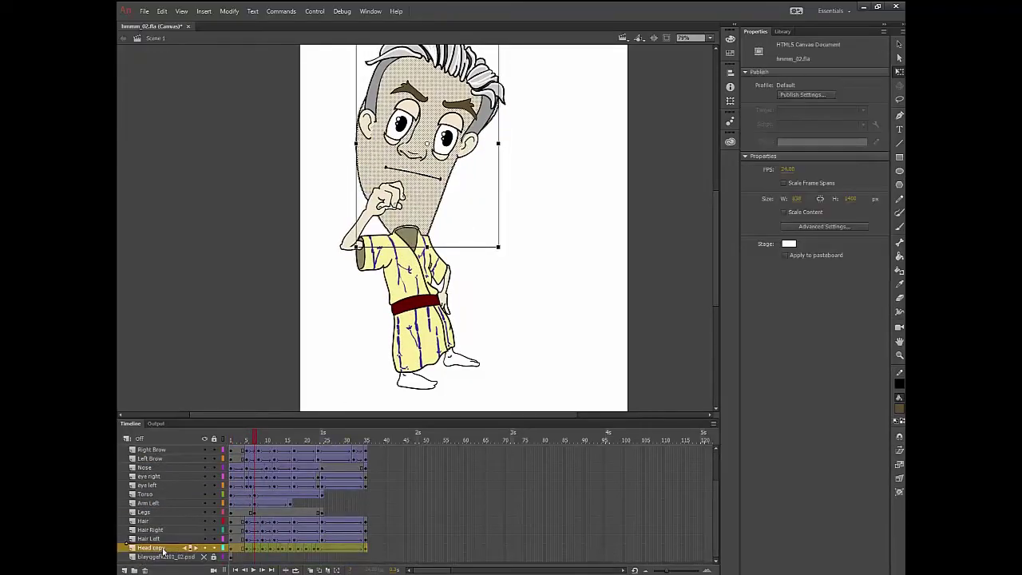
scroll(159, 549, up, 1)
click(153, 503)
shift+click(153, 520)
drag(153, 511, 158, 556)
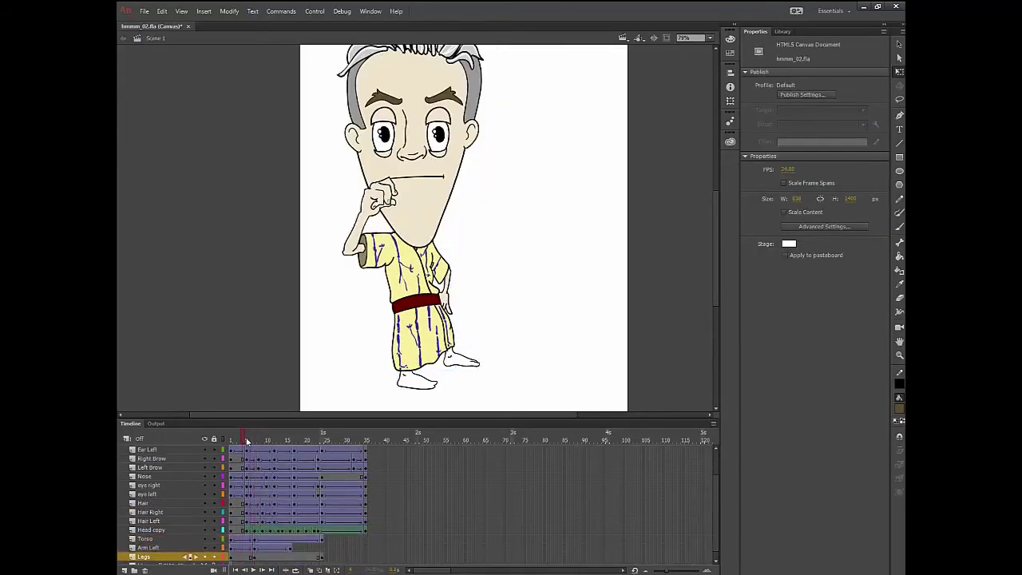
Try a classic tween on the opening frames of the Head copy layer
click(247, 530)
click(243, 439)
right_click(240, 530)
click(276, 272)
click(581, 313)
drag(244, 438, 289, 436)
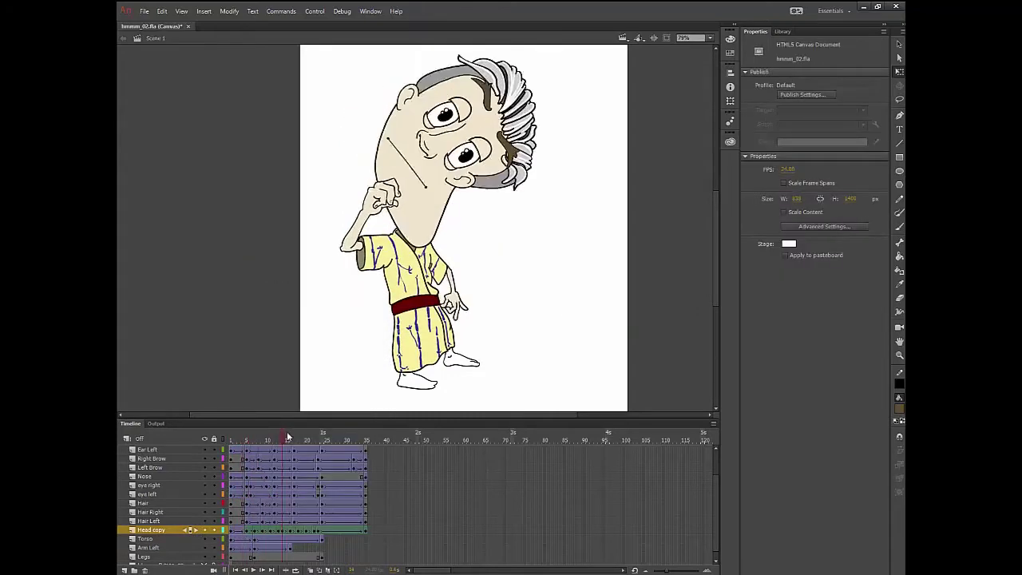
Try separate keyframes on the Head copy layer at frames 2, 3 and 4
click(245, 462)
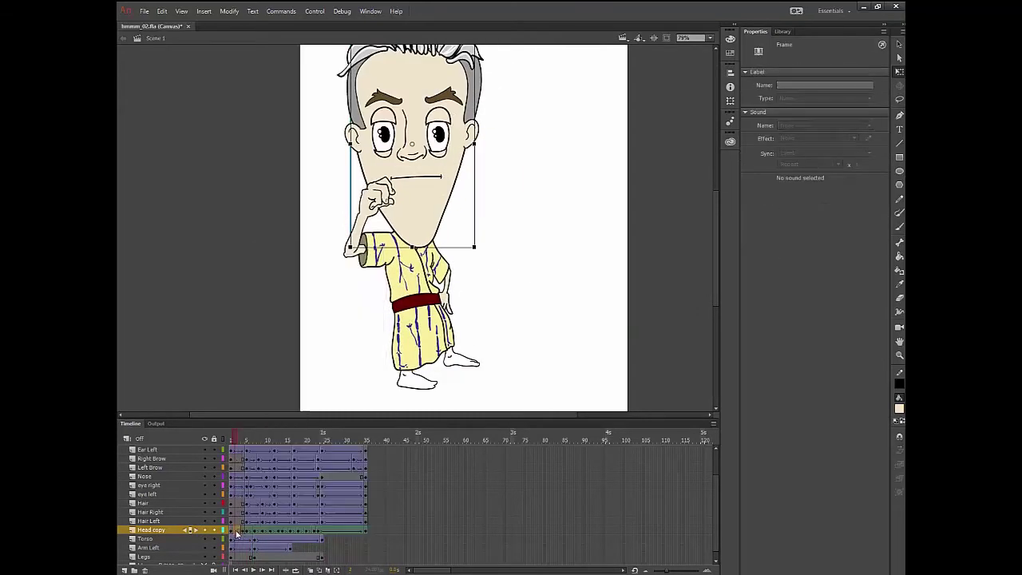
click(284, 334)
click(239, 530)
click(285, 333)
click(243, 530)
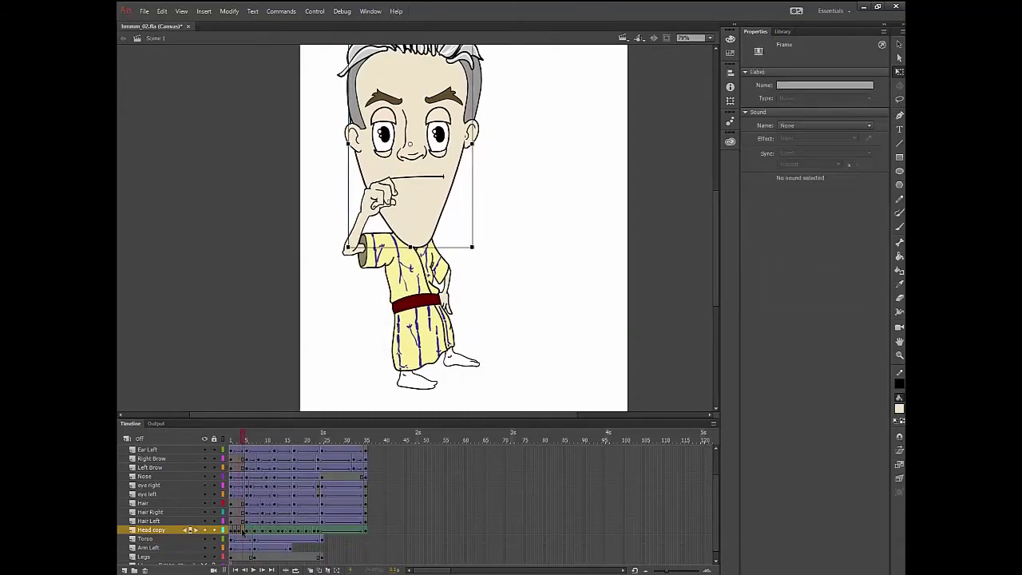
click(284, 334)
click(246, 531)
click(238, 439)
click(365, 530)
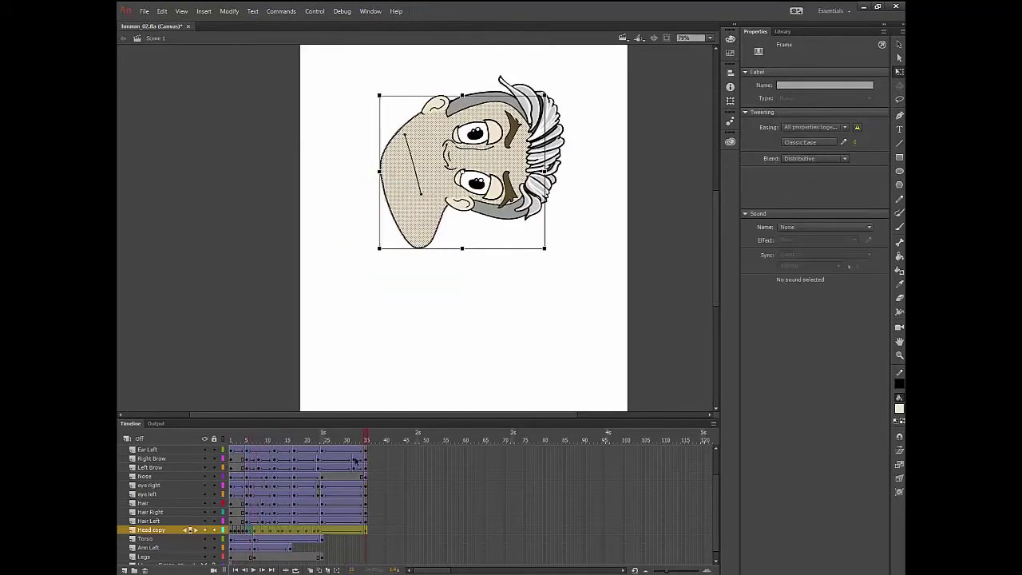
Insert a keyframe at frame 35 on the Torso layer
drag(366, 440, 262, 439)
click(263, 530)
scroll(304, 531, down, 1)
click(366, 531)
key(F6)
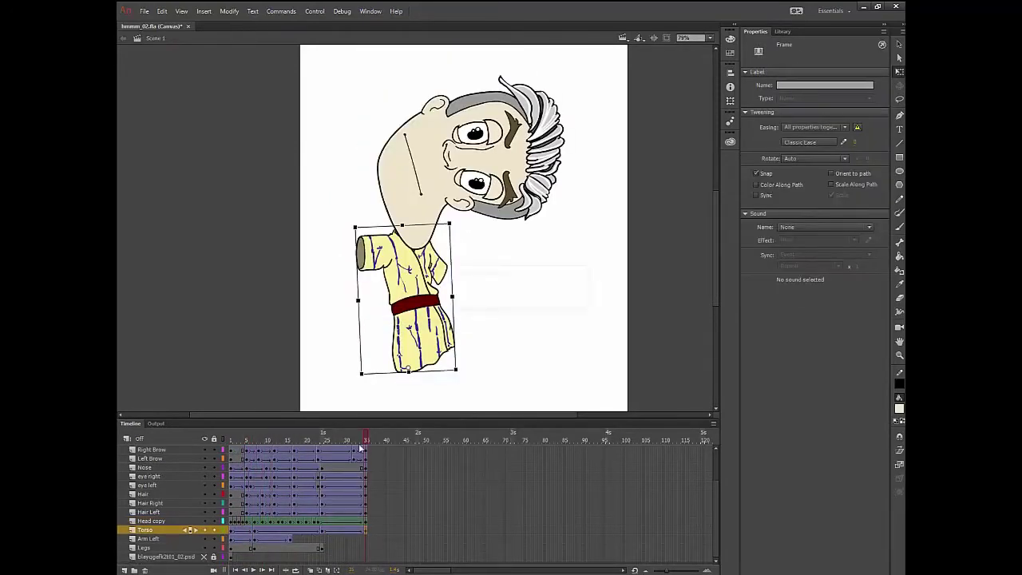
Create a layer folder below Arm Right, move the layers from Mouth through Head copy into it, and collapse it
drag(364, 439, 234, 439)
click(282, 522)
click(277, 438)
click(283, 522)
drag(160, 521, 157, 452)
click(135, 569)
click(142, 460)
scroll(148, 479, down, 2)
shift+click(155, 520)
drag(154, 508, 148, 459)
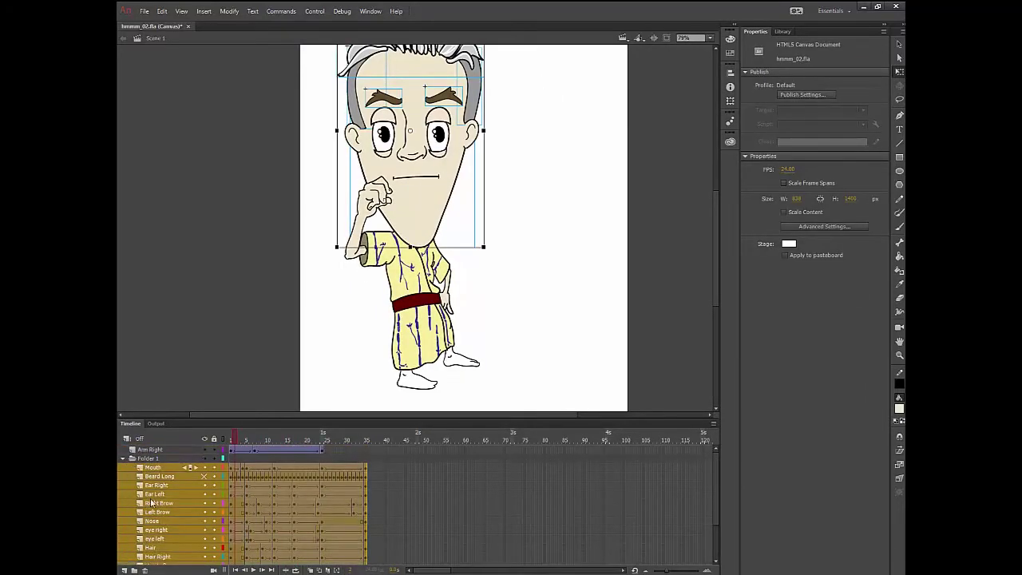
click(123, 458)
Strip the tweens and extra keyframes from the Torso layer so it holds a single pose
click(276, 440)
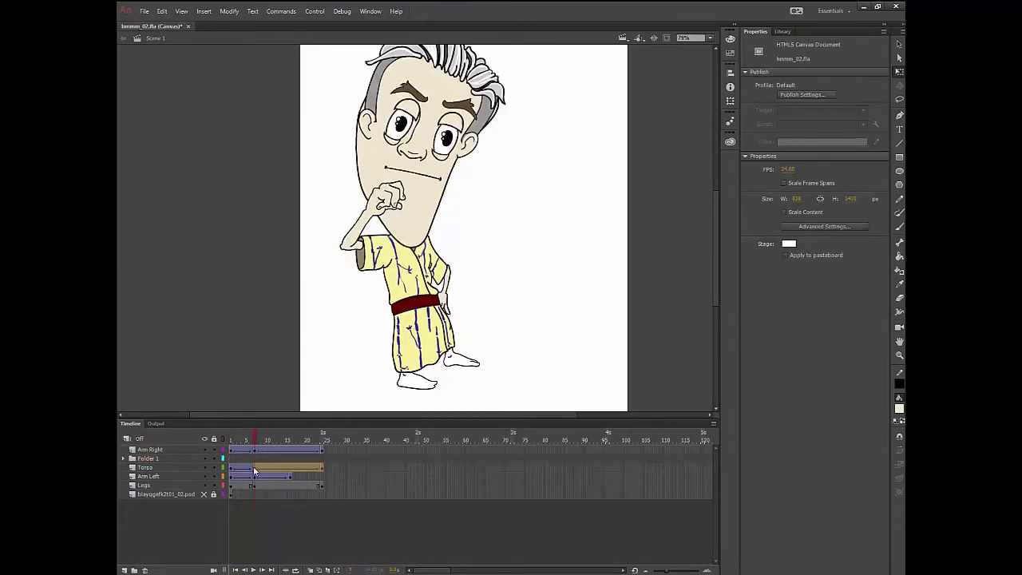
drag(254, 468, 230, 468)
click(317, 281)
click(295, 442)
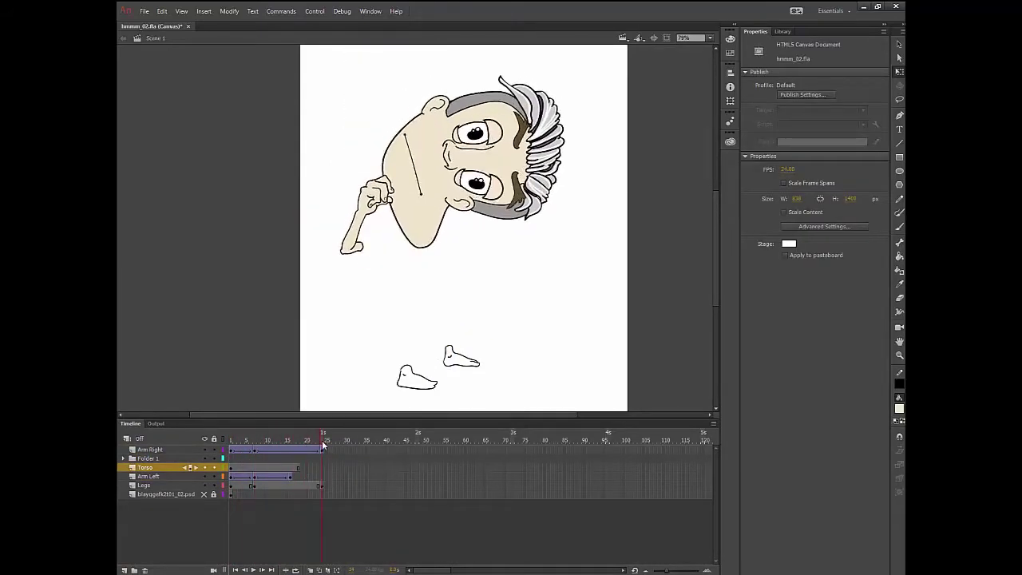
Nudge the head shape on the Head copy layer at frame 5 to line up with the facial features
drag(322, 444, 250, 436)
click(123, 458)
scroll(164, 479, down, 1)
click(247, 556)
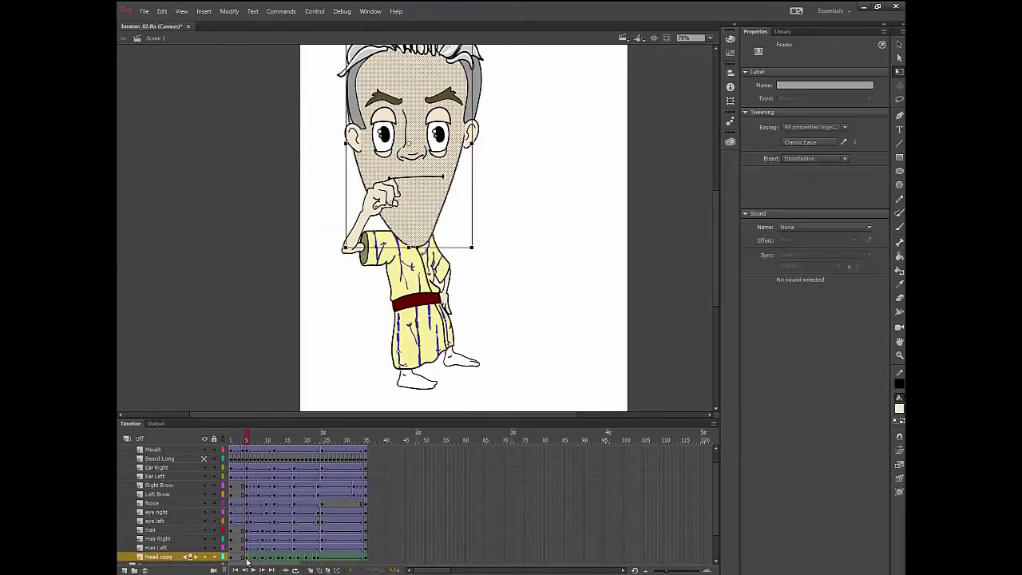
click(278, 439)
click(247, 557)
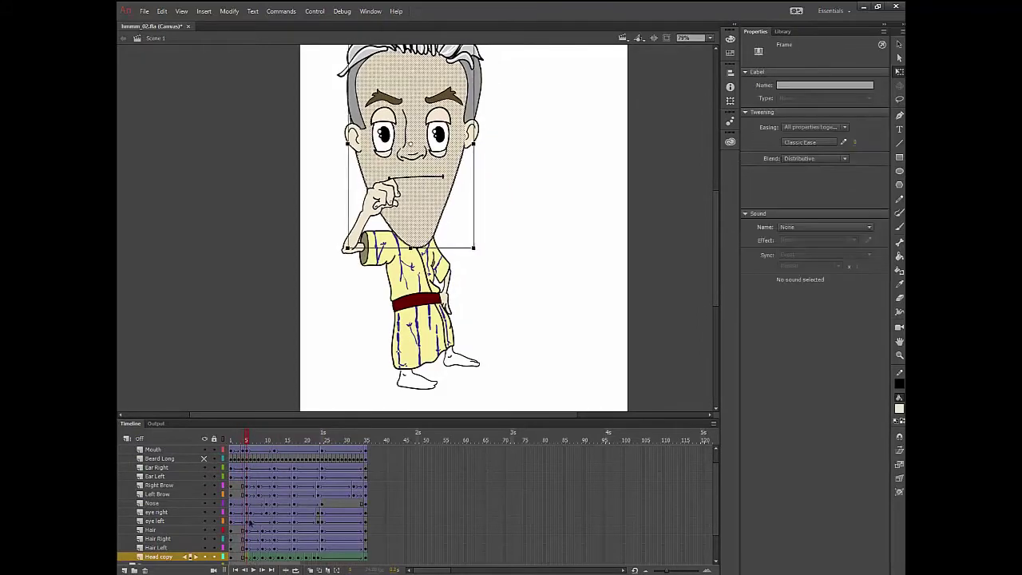
click(246, 443)
drag(246, 444, 210, 432)
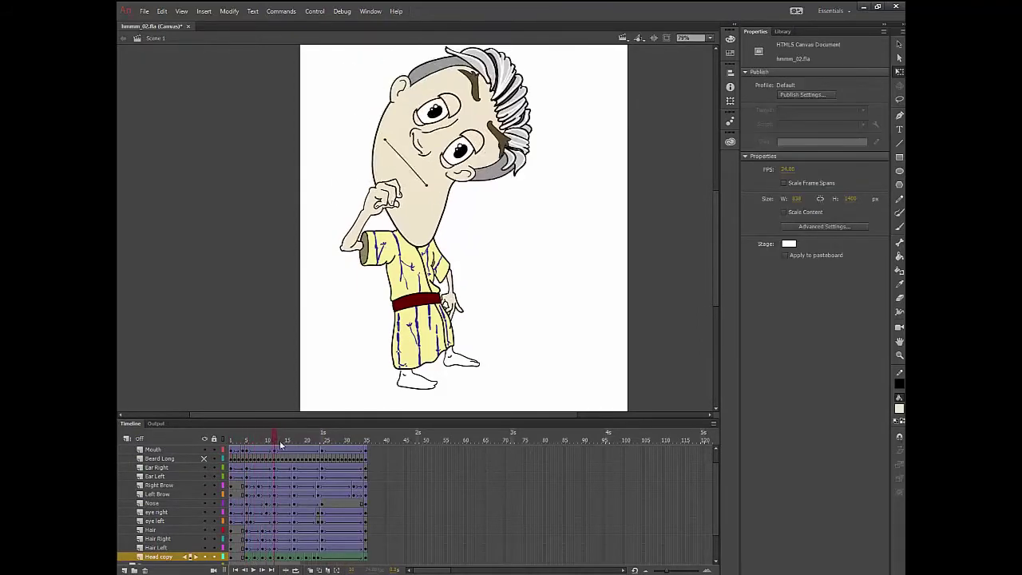
Compare neighbouring frames with onion skinning and refine the head shape's position at frame 5
click(247, 556)
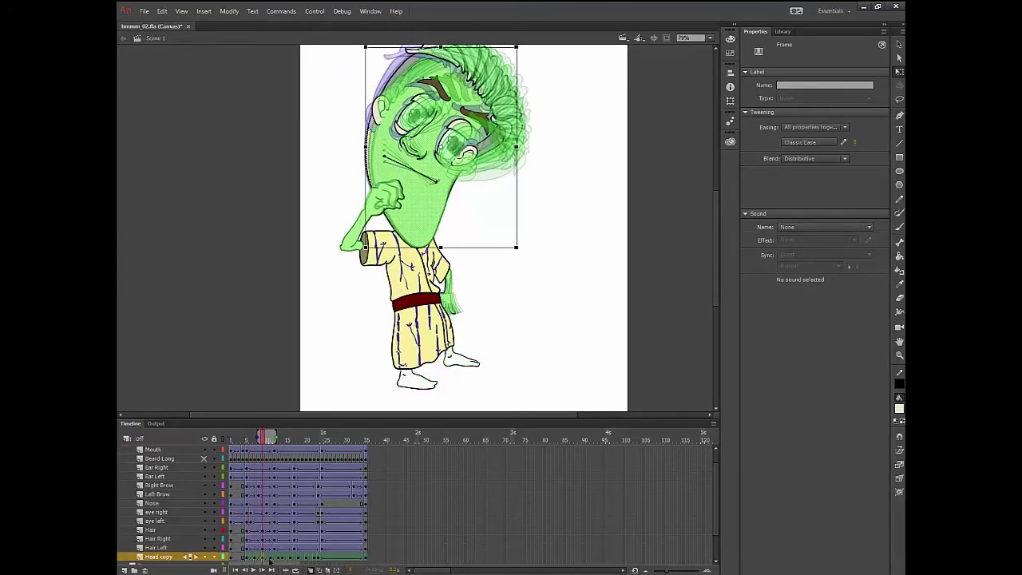
click(311, 568)
click(253, 440)
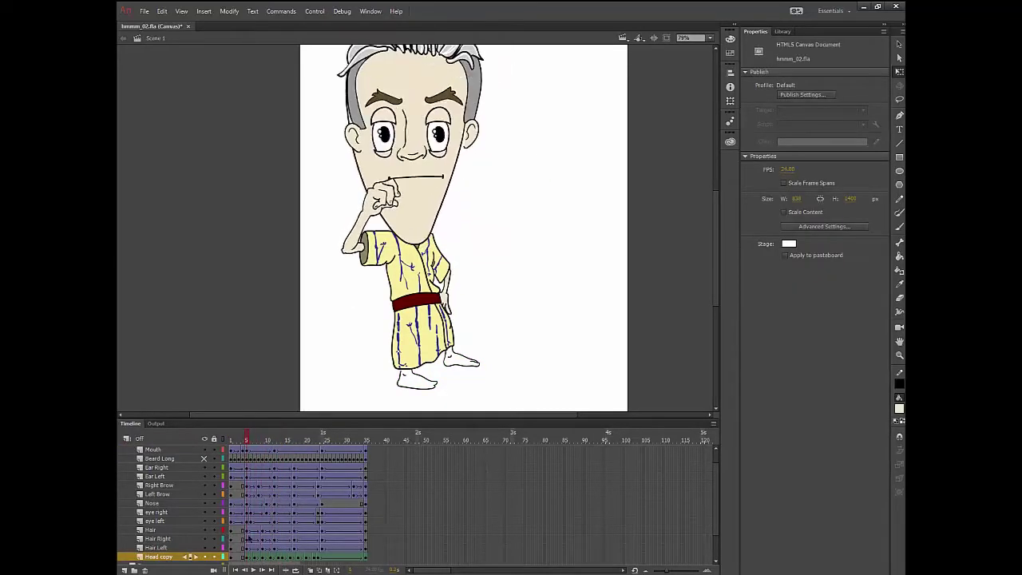
click(247, 557)
click(247, 442)
click(247, 557)
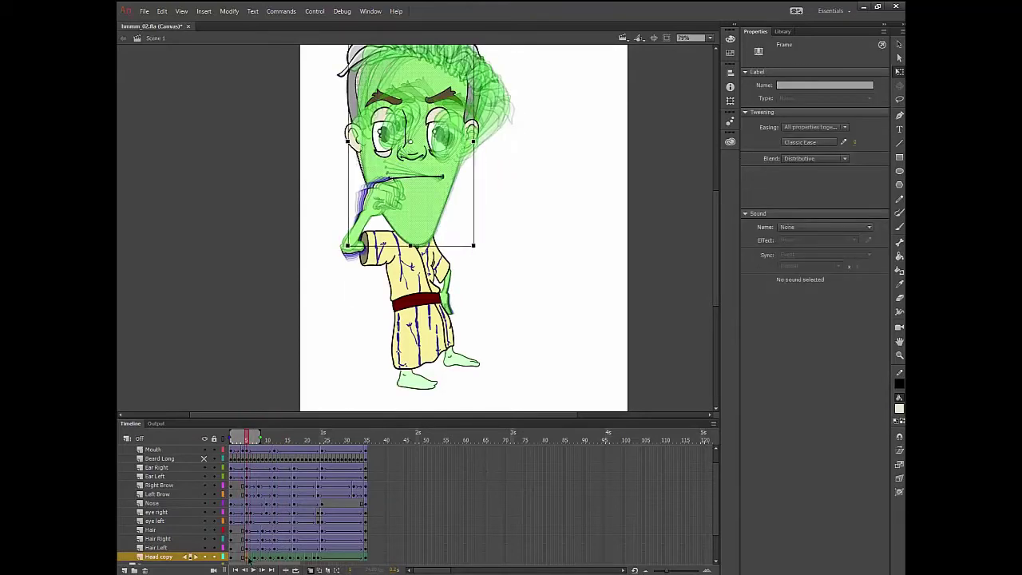
click(243, 440)
drag(244, 421, 366, 427)
Insert keyframes at frame 35 on the Torso, Arm Left, Legs and Arm Right layers
scroll(366, 537, down, 2)
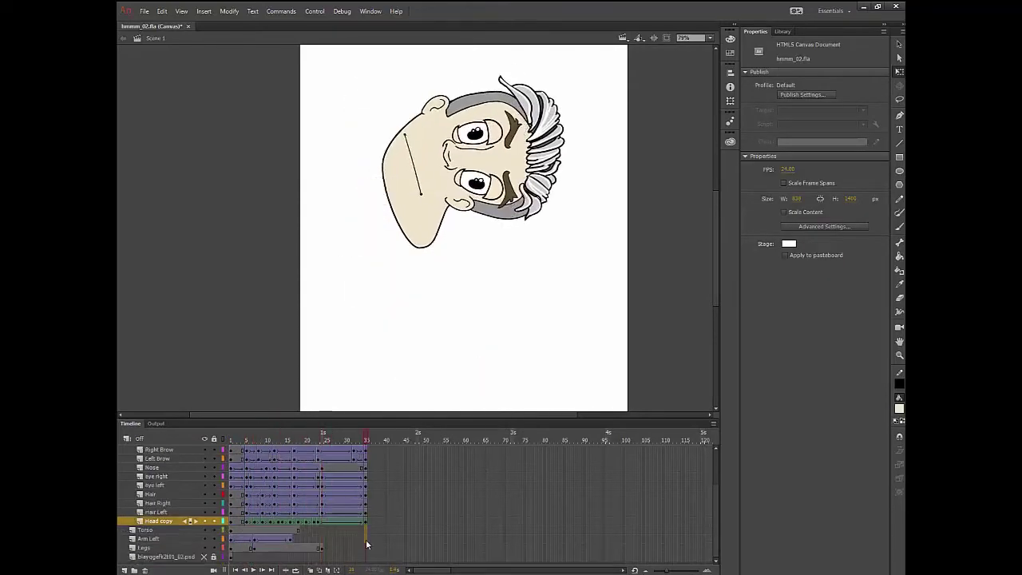
drag(365, 530, 366, 548)
key(F6)
scroll(367, 511, up, 3)
click(366, 450)
key(F6)
Move the late keyframes of the Right Brow and Left Brow layers to frame 27
drag(365, 441, 297, 434)
scroll(249, 479, down, 2)
click(248, 476)
click(475, 99)
click(512, 172)
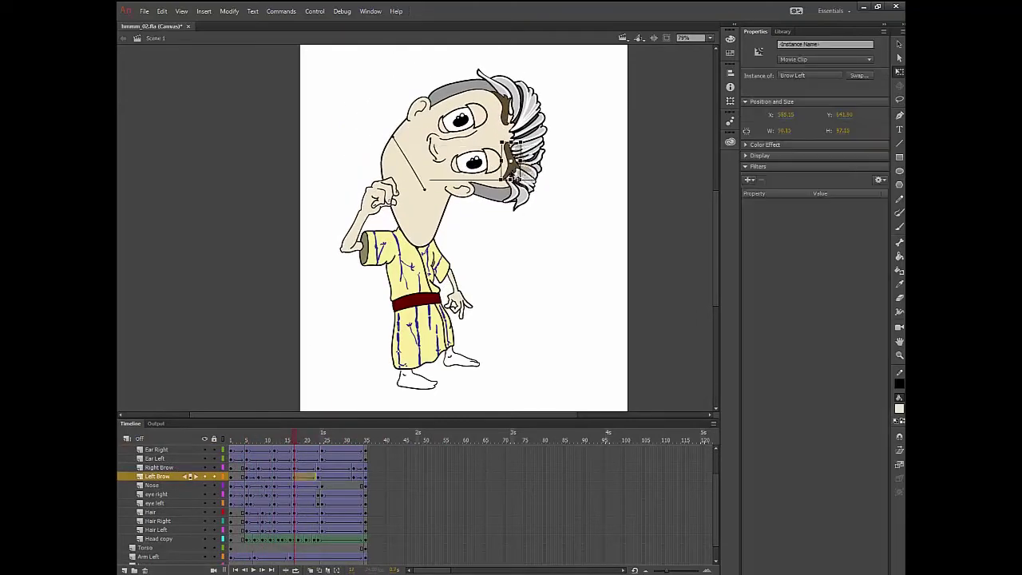
click(286, 434)
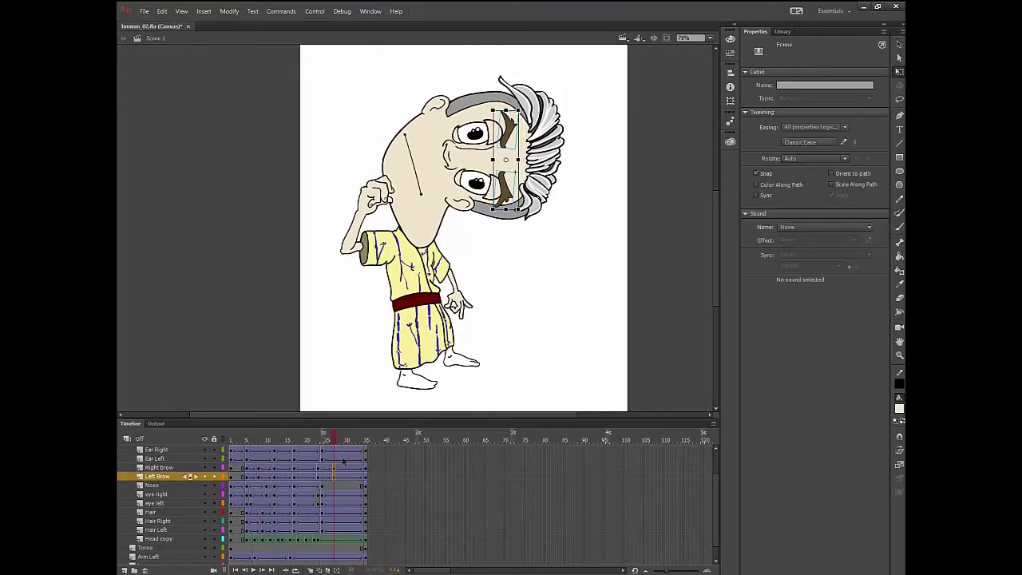
Show the Beard Long layer again and select the torso at frame 35
scroll(154, 478, up, 2)
click(427, 354)
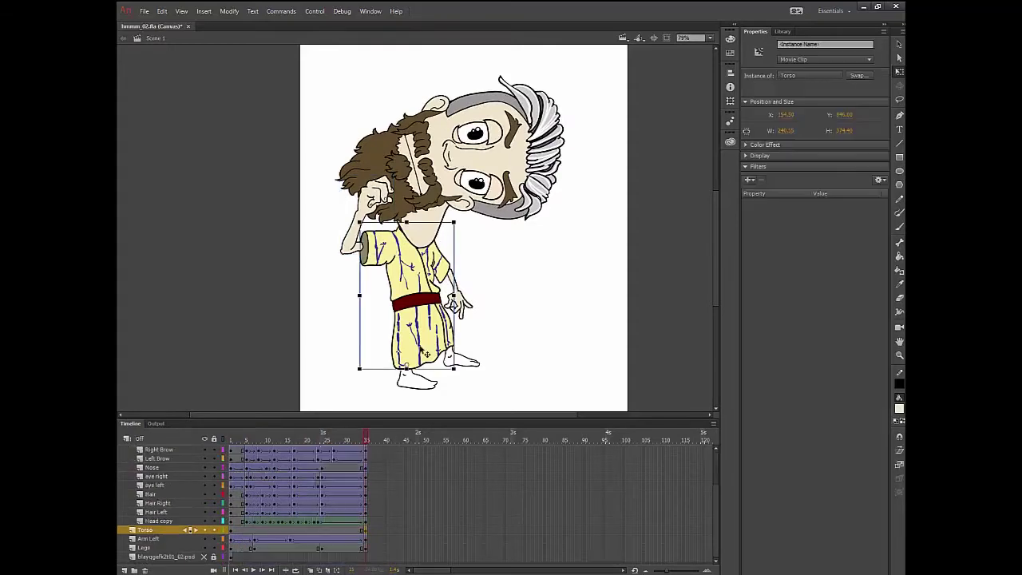
click(366, 441)
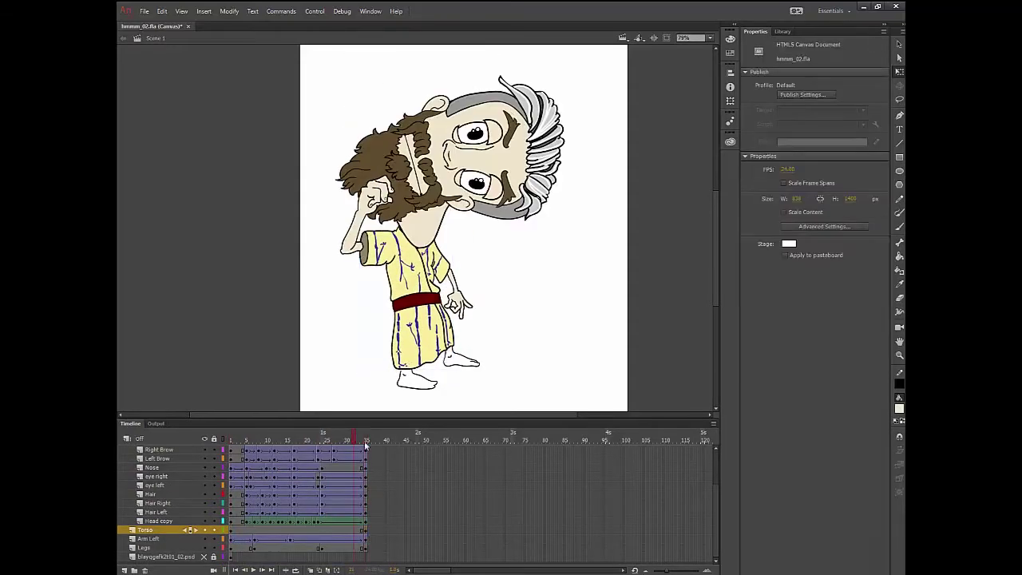
click(366, 530)
Keyframe the torso at frame 19 with a slight shift down and to the right, and add a classic tween
drag(366, 439, 303, 439)
key(F6)
right_click(286, 530)
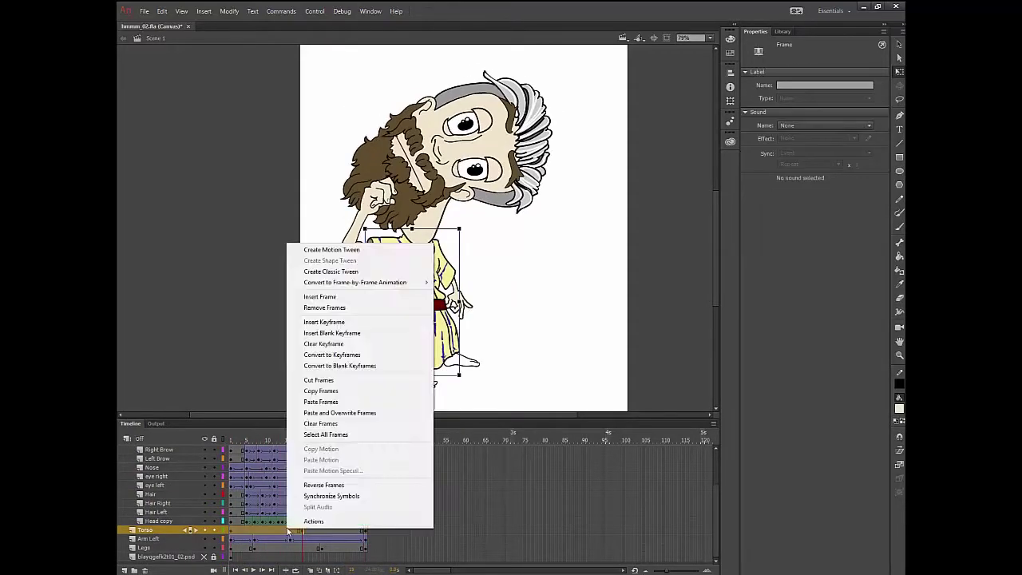
click(225, 438)
Reposition the right arm at frames 24 and 35 to match the shifted torso
scroll(322, 479, up, 3)
click(322, 450)
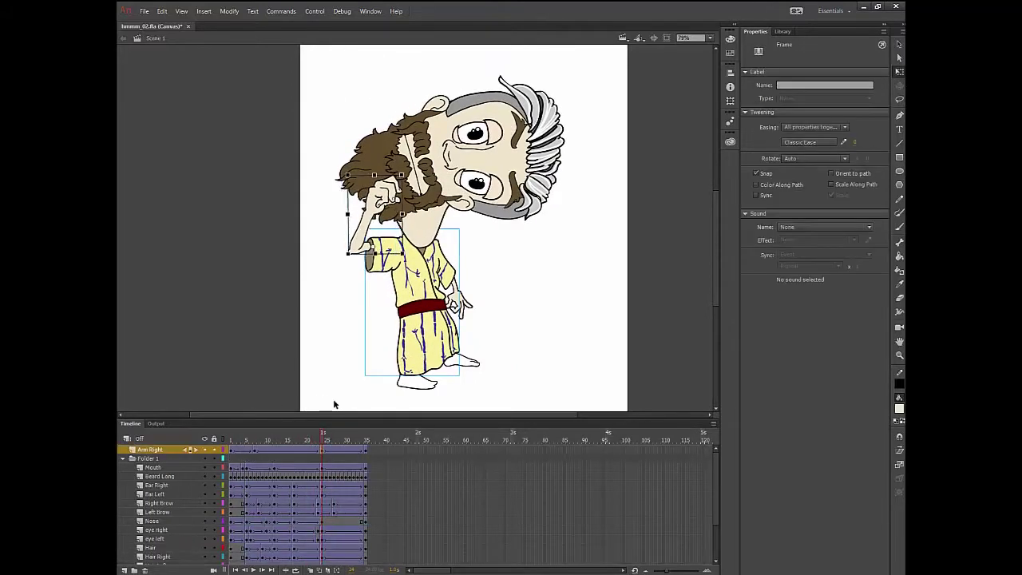
drag(322, 439, 366, 439)
click(366, 450)
click(368, 436)
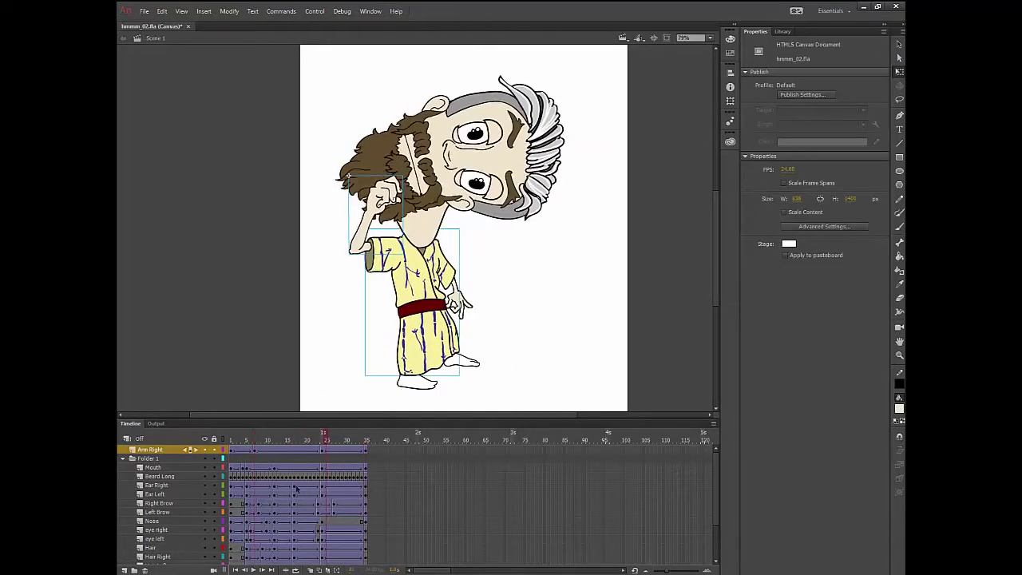
Adjust the left arm's keyframes at frames 7, 16 and 35 to follow the shifted torso
scroll(295, 486, down, 3)
click(306, 538)
click(289, 539)
drag(290, 438, 248, 436)
click(254, 539)
click(227, 436)
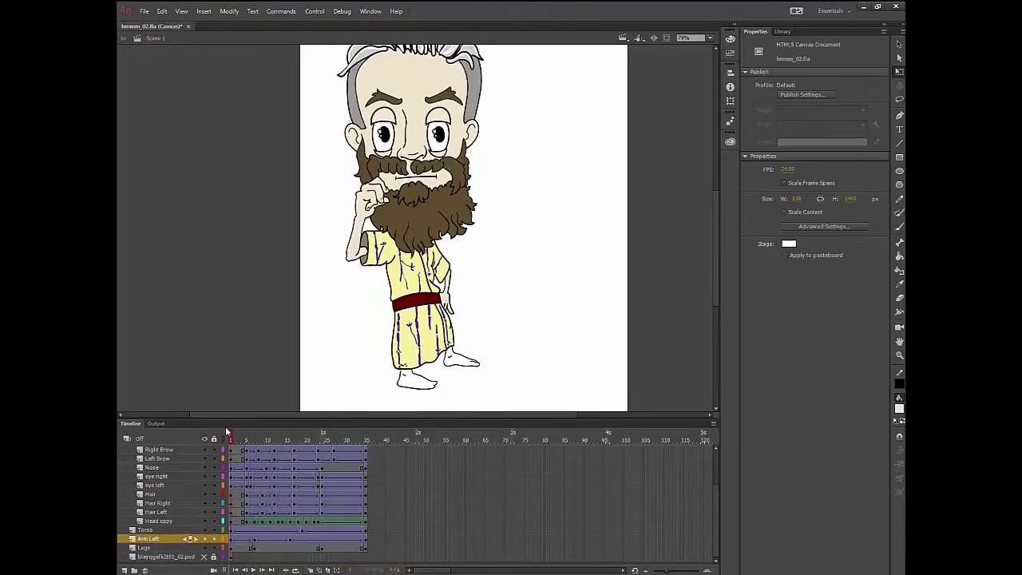
click(366, 539)
drag(475, 328, 482, 336)
drag(366, 438, 347, 438)
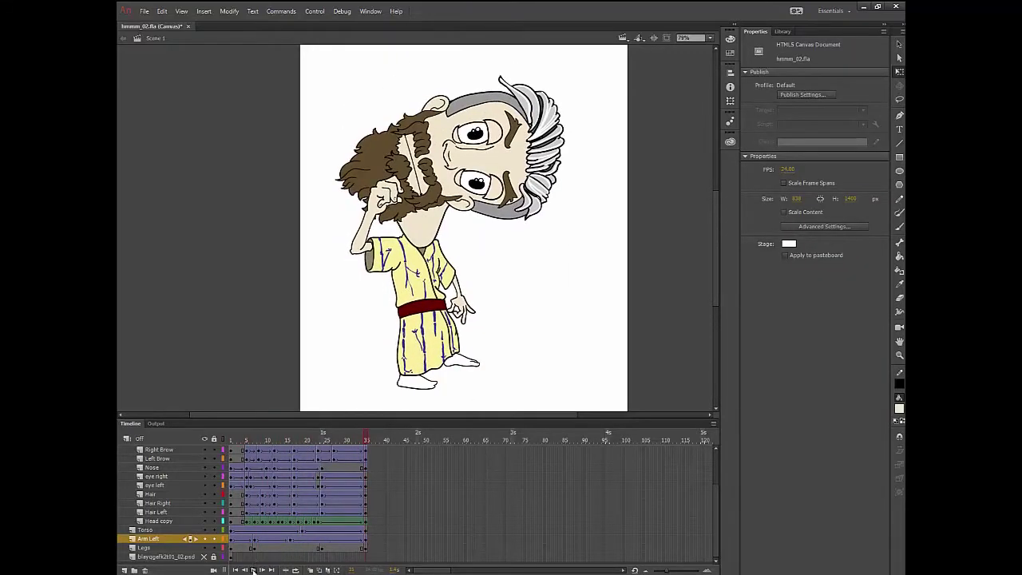
Scrub and play through the animation to check how the beard, ears and head line up across frames
scroll(240, 502, up, 2)
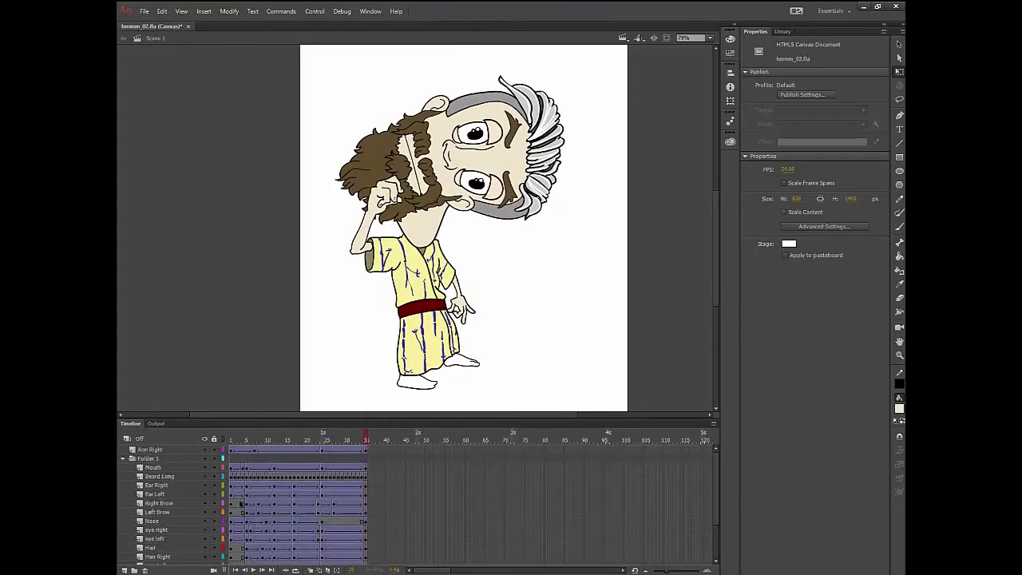
click(437, 228)
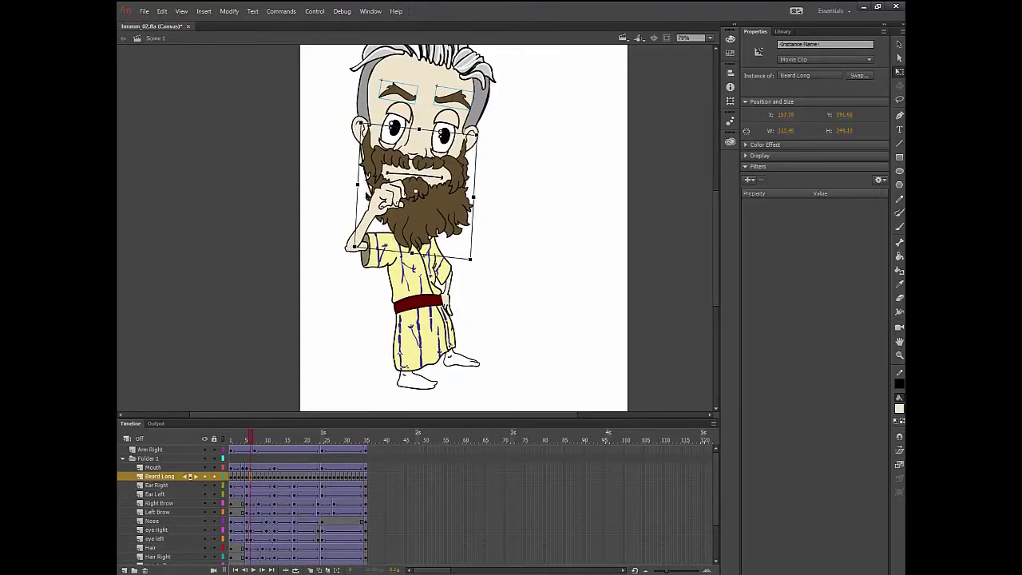
click(480, 148)
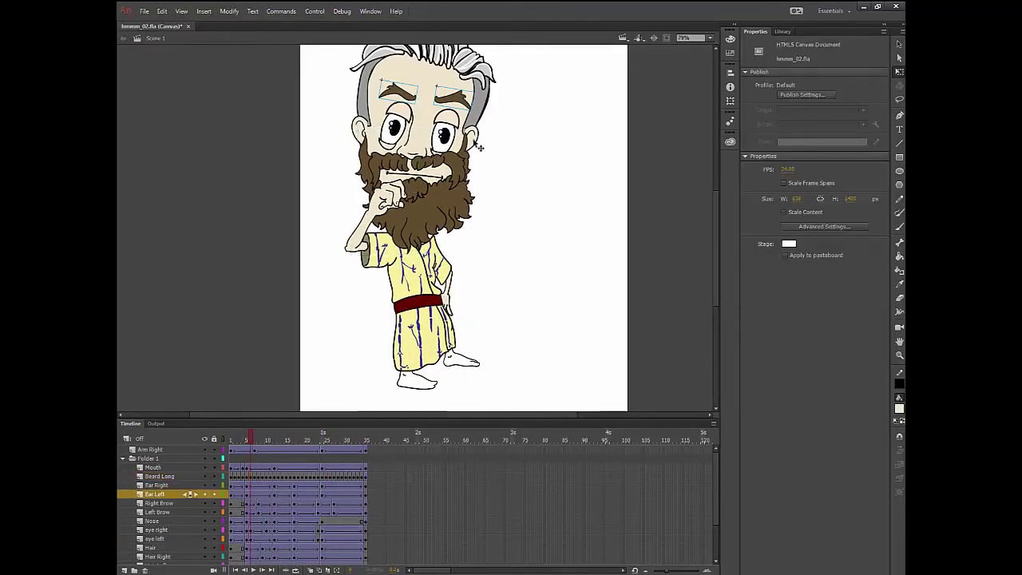
drag(254, 433, 296, 433)
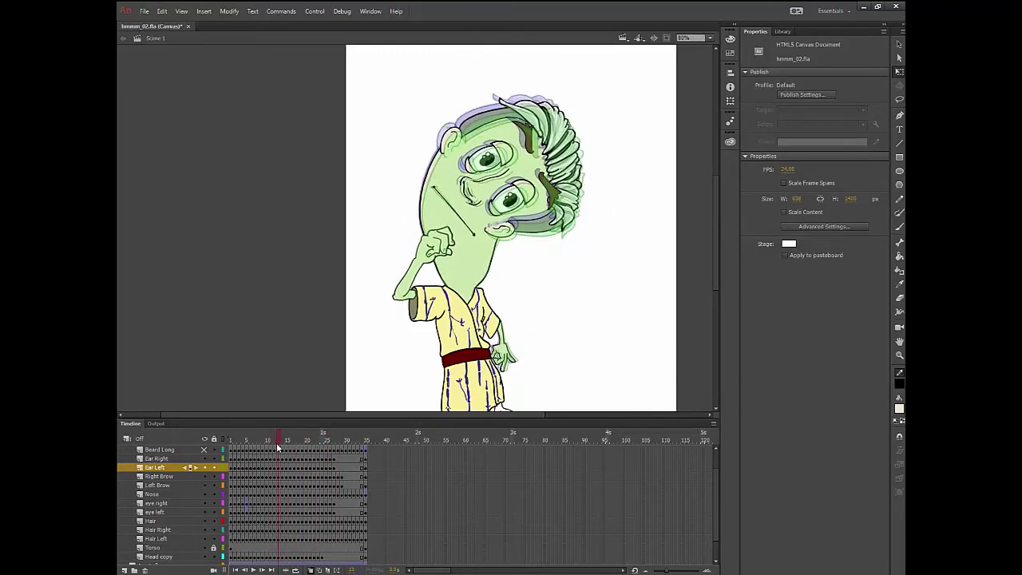
drag(278, 449, 253, 451)
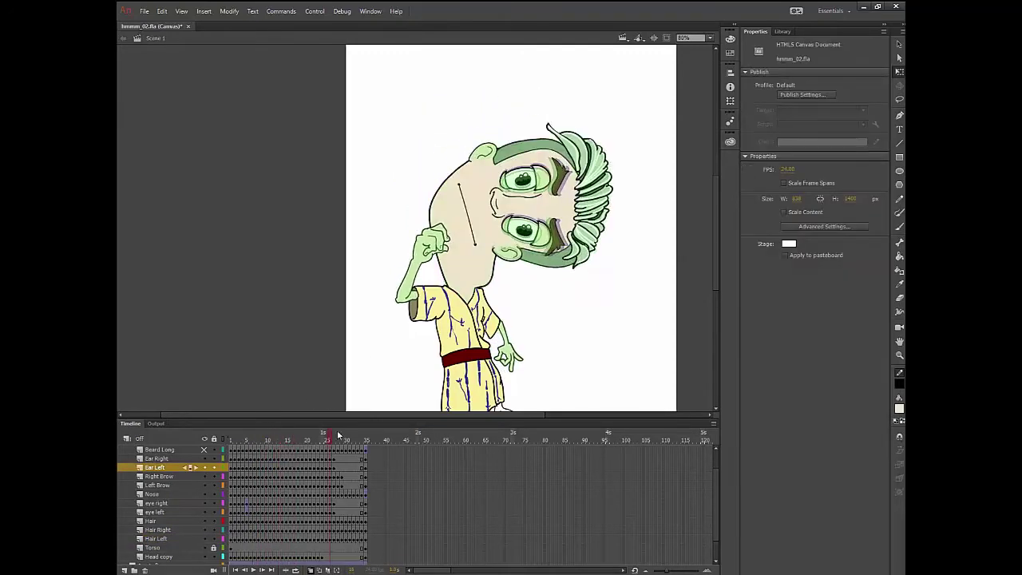
drag(338, 435, 317, 428)
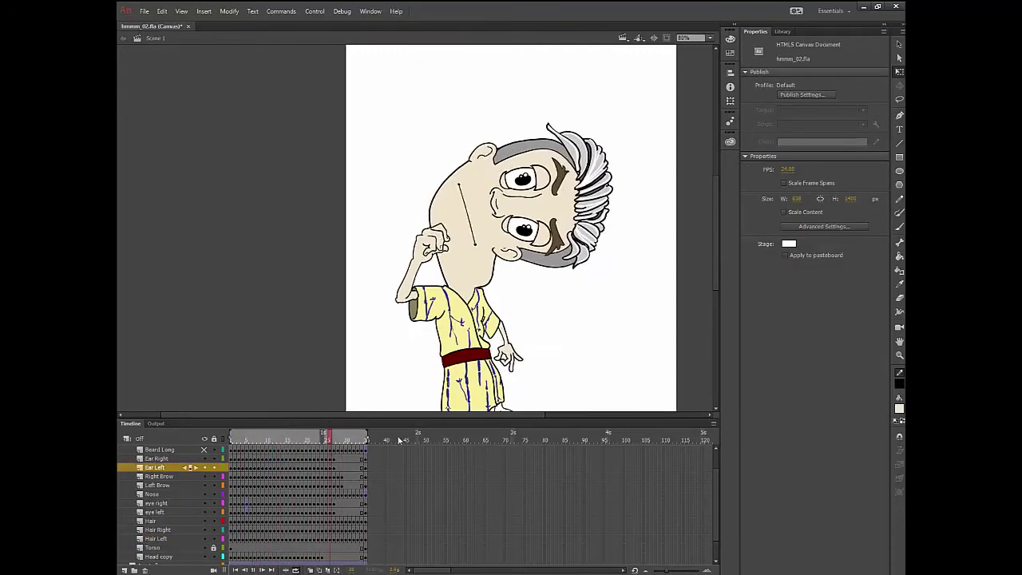
click(254, 570)
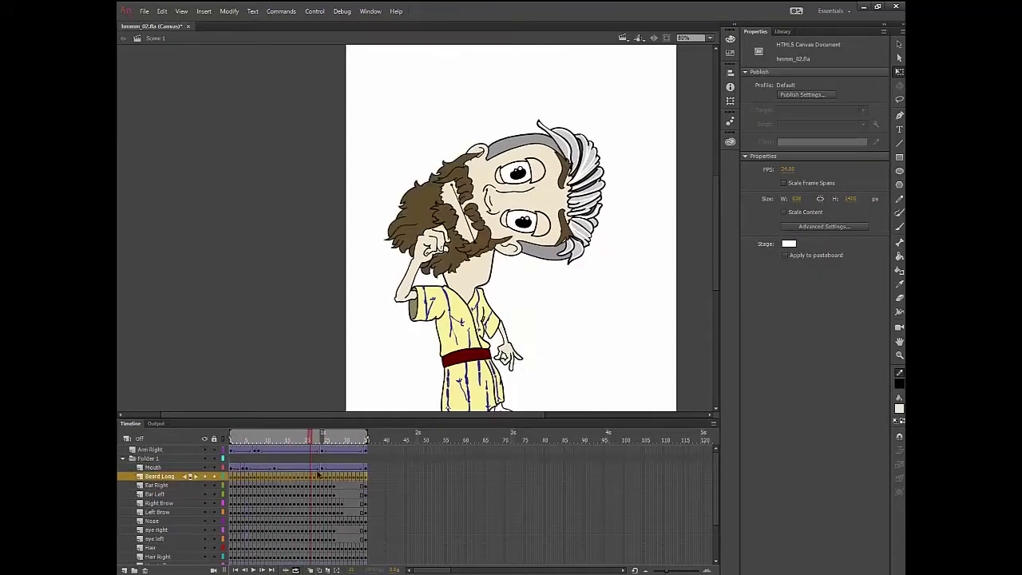
Remove the Beard Long frames after frame 12 and break apart the beard at frame 12
click(256, 440)
drag(261, 443, 294, 439)
click(275, 477)
shift+click(365, 476)
right_click(366, 477)
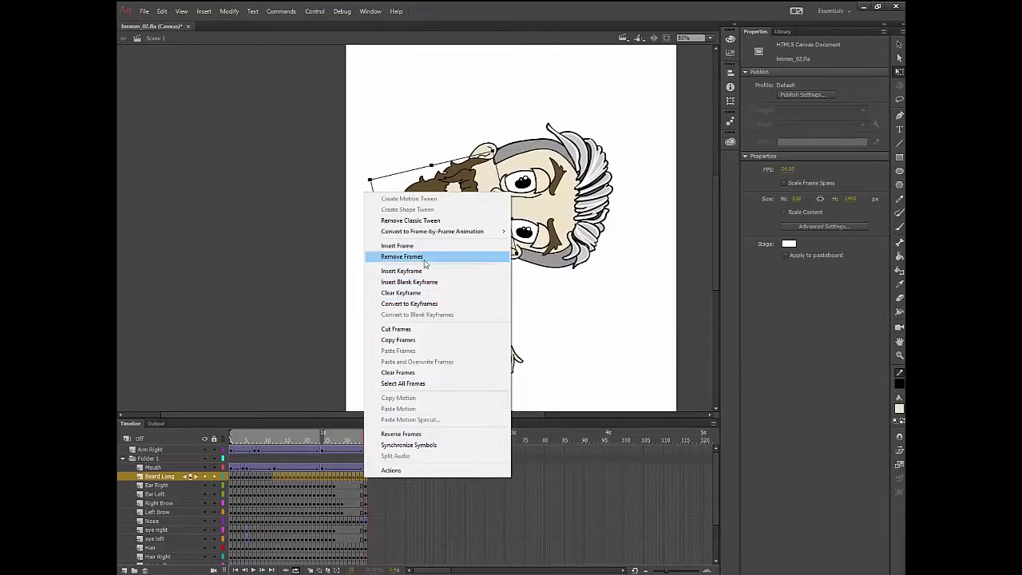
click(423, 258)
click(275, 476)
right_click(488, 240)
click(521, 341)
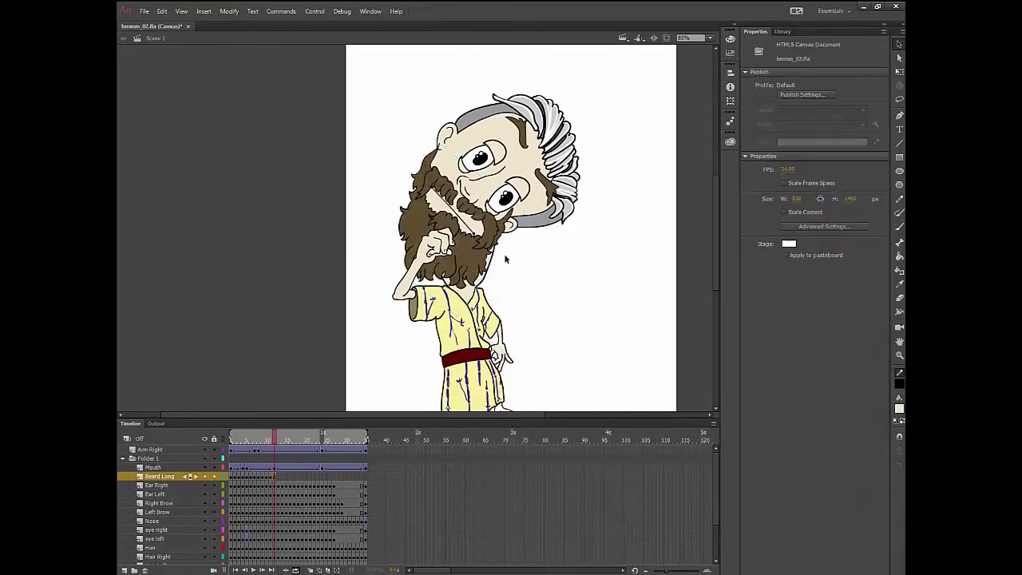
Hide the right arm, remove the remaining Beard Long frames back to frame 1, and break apart the beard there
scroll(505, 255, up, 2)
click(429, 282)
click(203, 450)
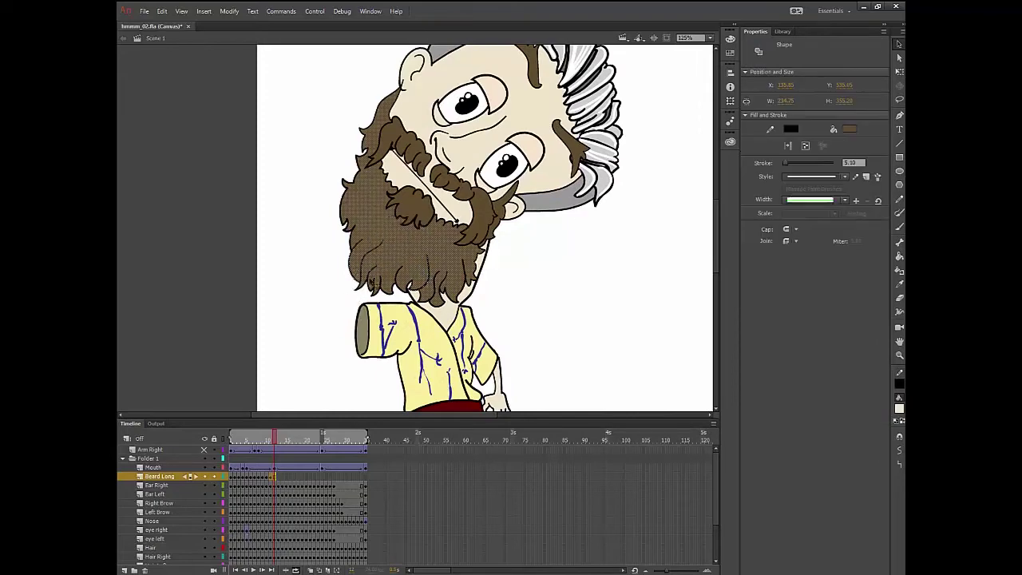
scroll(438, 300, up, 2)
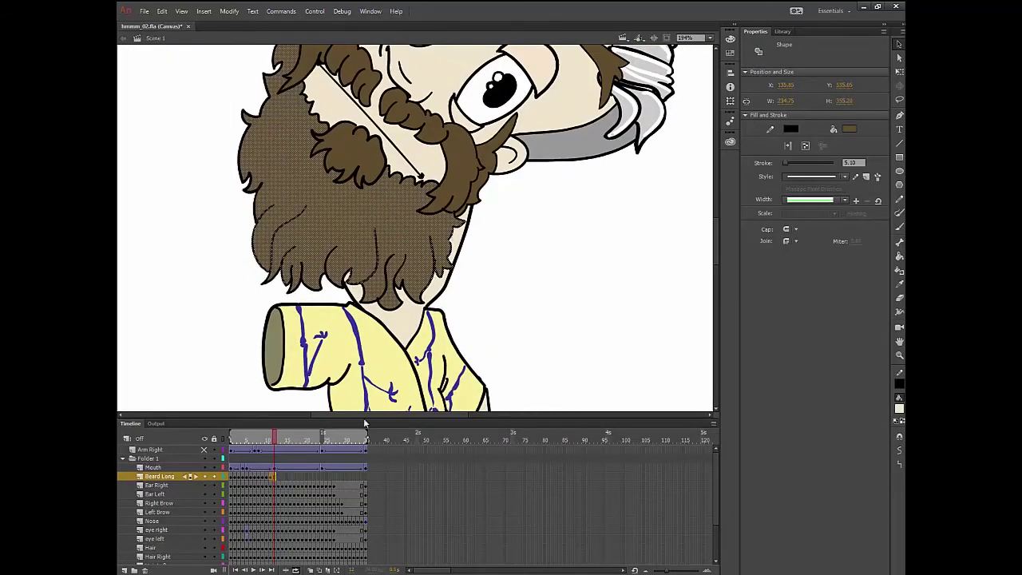
drag(273, 477, 235, 476)
right_click(235, 477)
click(310, 255)
right_click(403, 217)
click(444, 402)
click(239, 216)
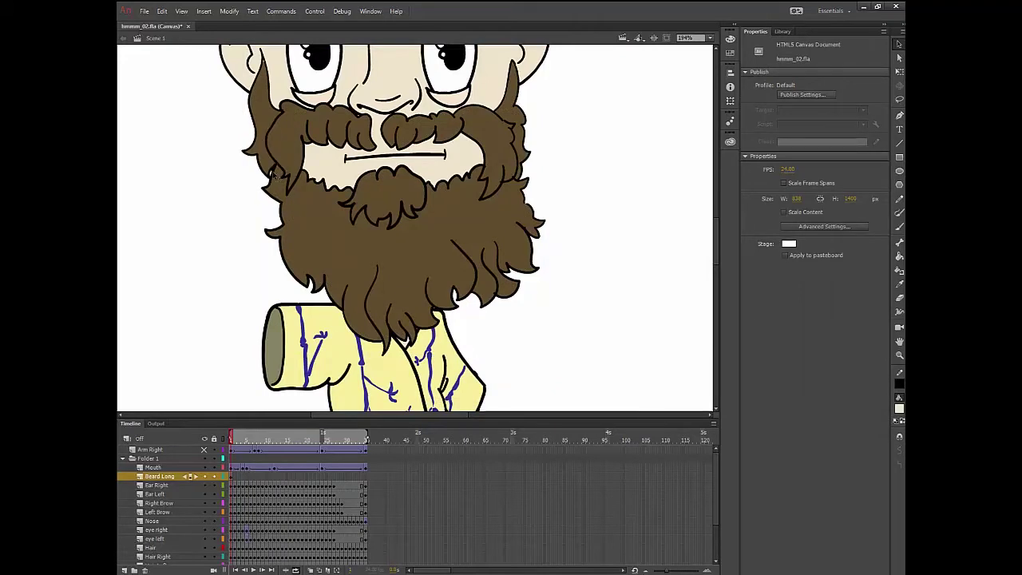
Select the outline strokes all around the lower beard and cut them from the Beard Long layer
click(271, 172)
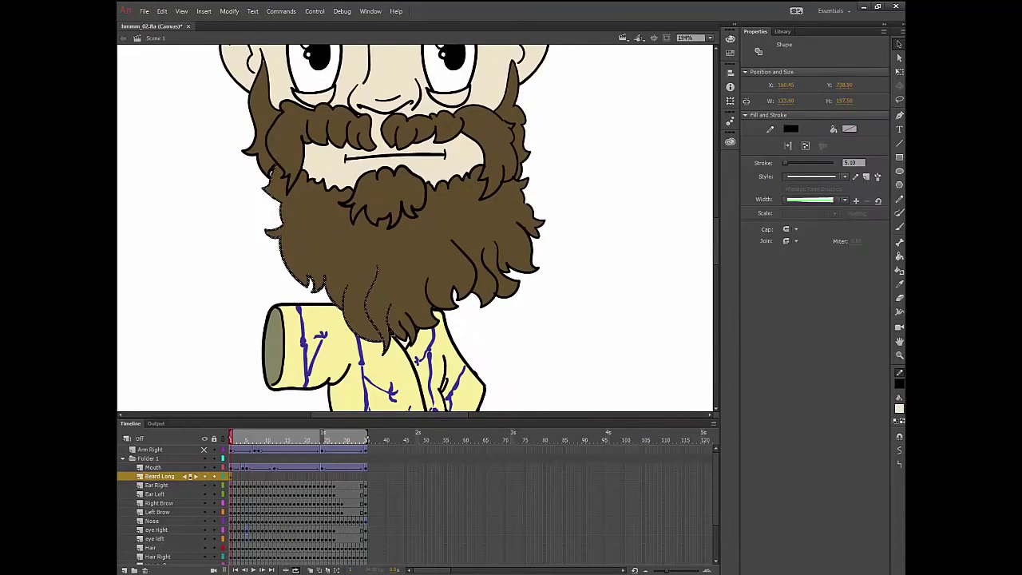
scroll(398, 349, up, 2)
scroll(571, 252, up, 5)
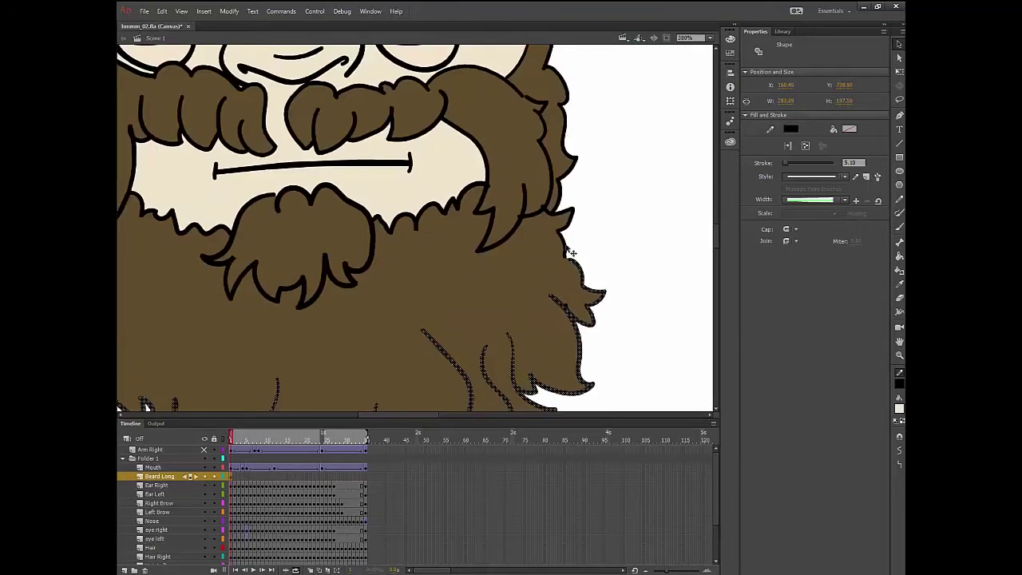
scroll(454, 213, up, 4)
shift+click(276, 249)
scroll(300, 252, down, 6)
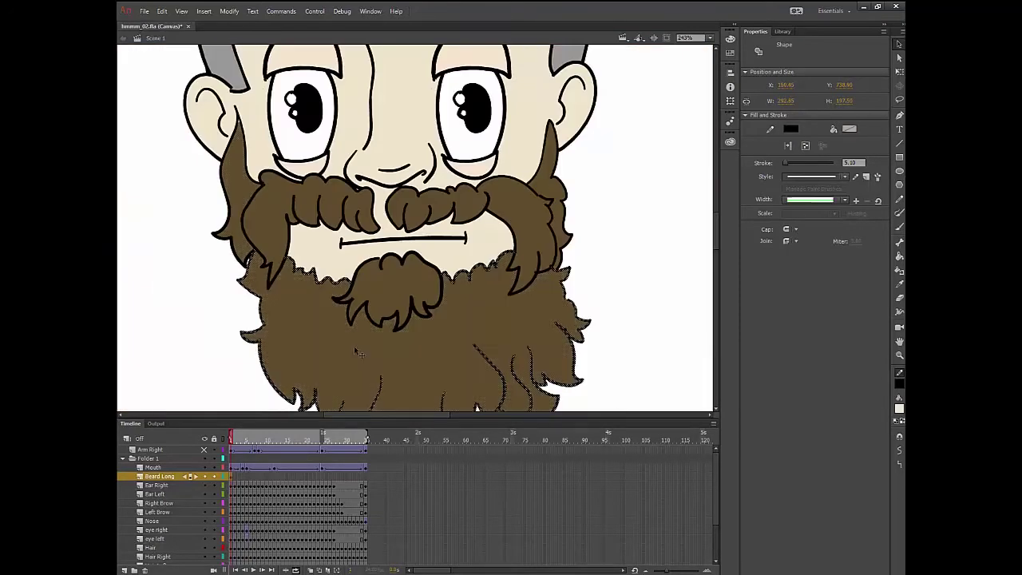
key(ctrl+x)
Add a layer named Beard Low and paste the cut lower beard outline in place
click(124, 570)
double_click(158, 477)
text(Beard Low)
key(Return)
key(ctrl+shift+v)
With Beard Long hidden, close the gaps in the lower beard outline with pencil strokes and fill it brown
click(204, 484)
key(y)
drag(287, 260, 257, 248)
drag(351, 279, 446, 278)
key(i)
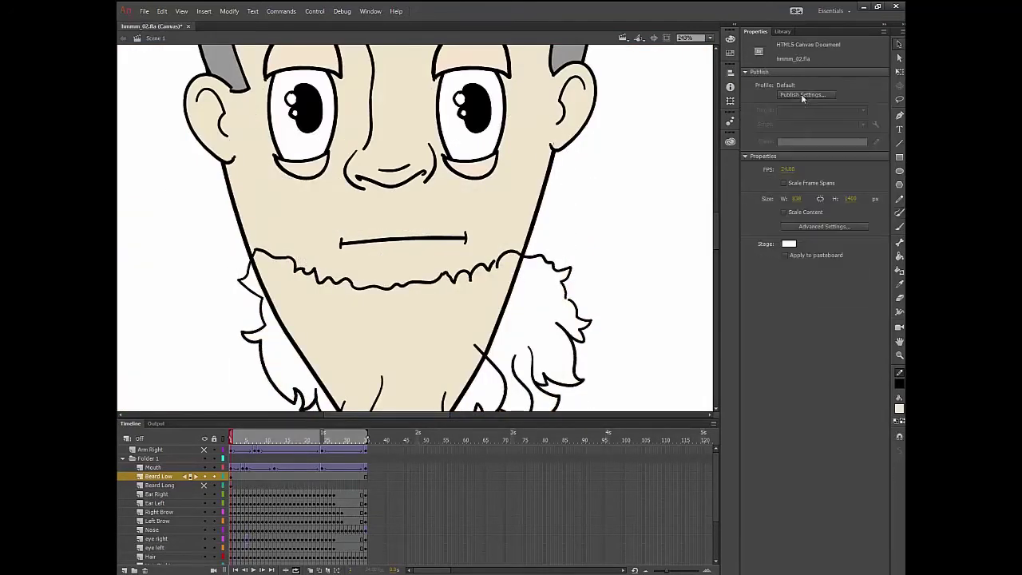
scroll(527, 323, down, 3)
click(511, 153)
click(479, 343)
Show Beard Long, hide Beard Low, and cut the outline of the character's right sideburn
key(v)
click(204, 485)
scroll(465, 279, up, 4)
click(203, 476)
click(283, 247)
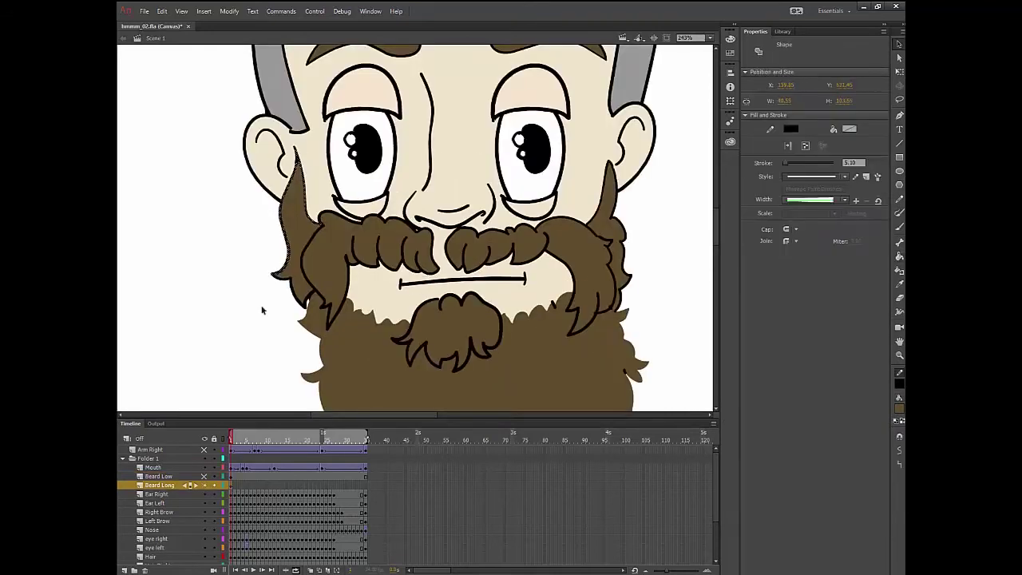
key(Delete)
Add a layer named Beard Right, paste the sideburn outline, close its open side and fill it brown
click(124, 570)
double_click(159, 485)
text(Beard Right)
key(Return)
key(ctrl+v)
drag(226, 246, 221, 313)
click(207, 256)
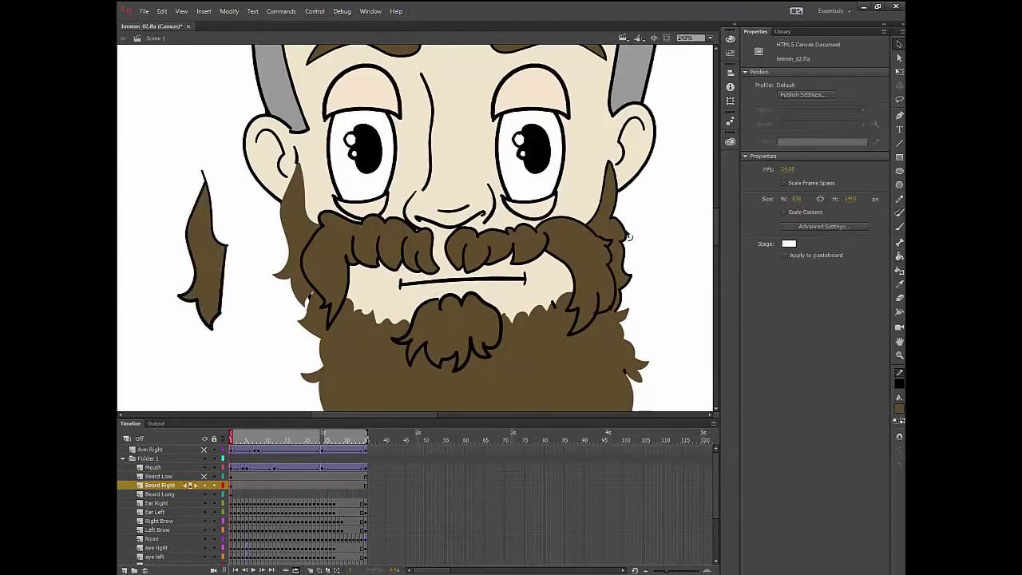
Cut the opposite sideburn's outline and paste it onto a new layer named Beard Left
click(624, 239)
key(ctrl+x)
click(124, 570)
double_click(160, 495)
text(Beard Left)
key(Return)
key(ctrl+v)
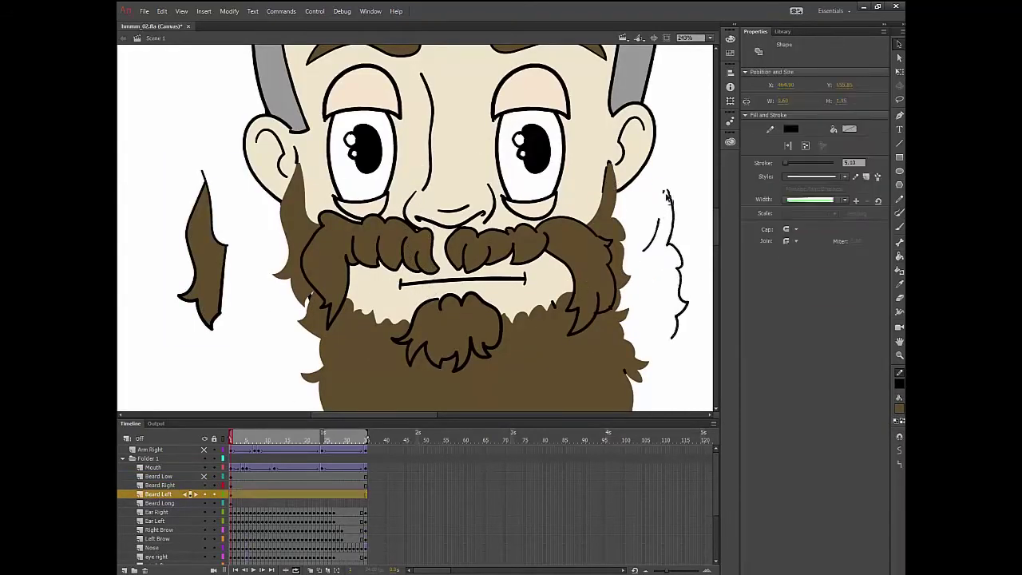
Close the Beard Left outline with a pencil stroke and fill it brown
key(y)
drag(644, 251, 672, 337)
key(v)
click(899, 256)
click(663, 263)
Touch up the tip of the Beard Left piece in brown with a smaller brush
click(899, 354)
drag(631, 180, 679, 214)
click(899, 226)
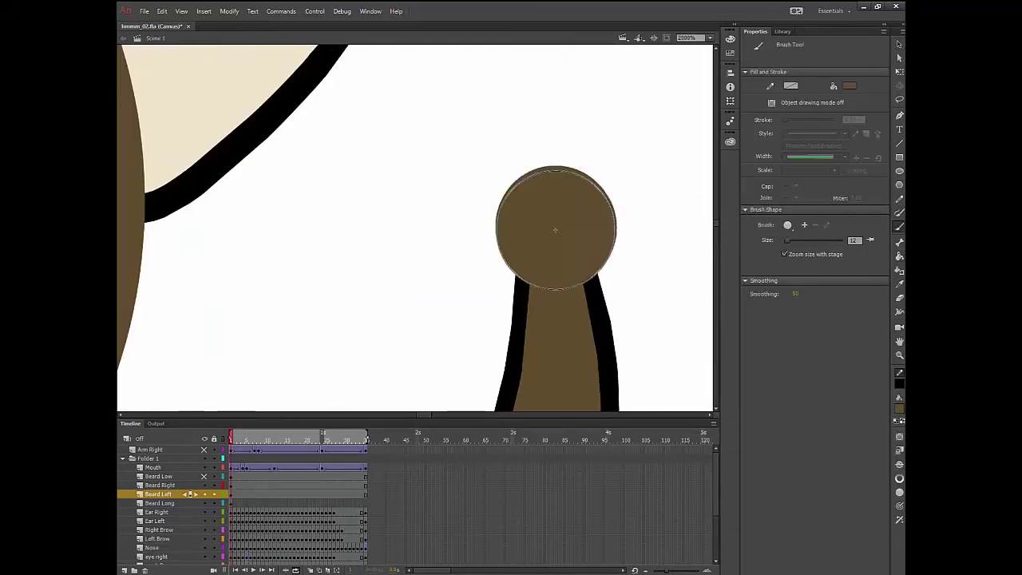
key(bracketleft)
key(bracketleft)
key(bracketleft)
key(bracketleft)
key(bracketleft)
key(bracketleft)
key(bracketleft)
drag(551, 219, 543, 225)
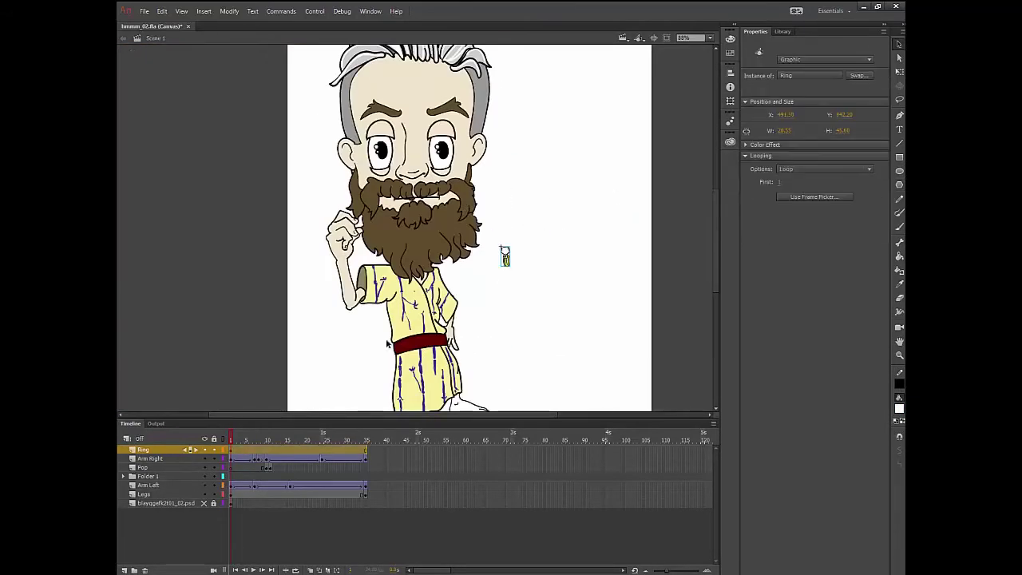
Try to delay the ring by inserting a keyframe at frame 11 and removing the Ring frames before it
click(272, 440)
drag(272, 439, 270, 439)
right_click(271, 450)
click(308, 240)
right_click(232, 450)
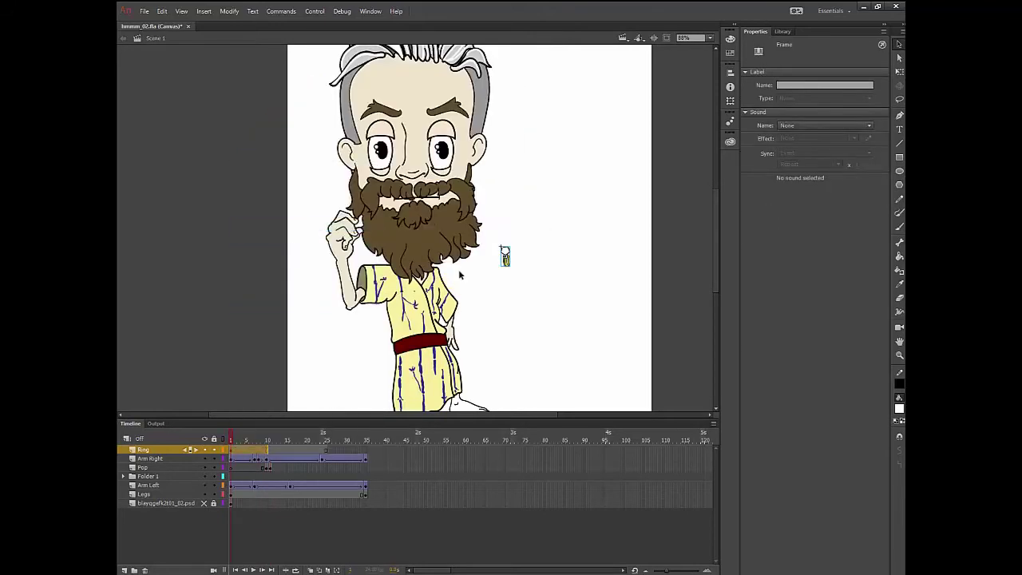
click(270, 450)
right_click(271, 454)
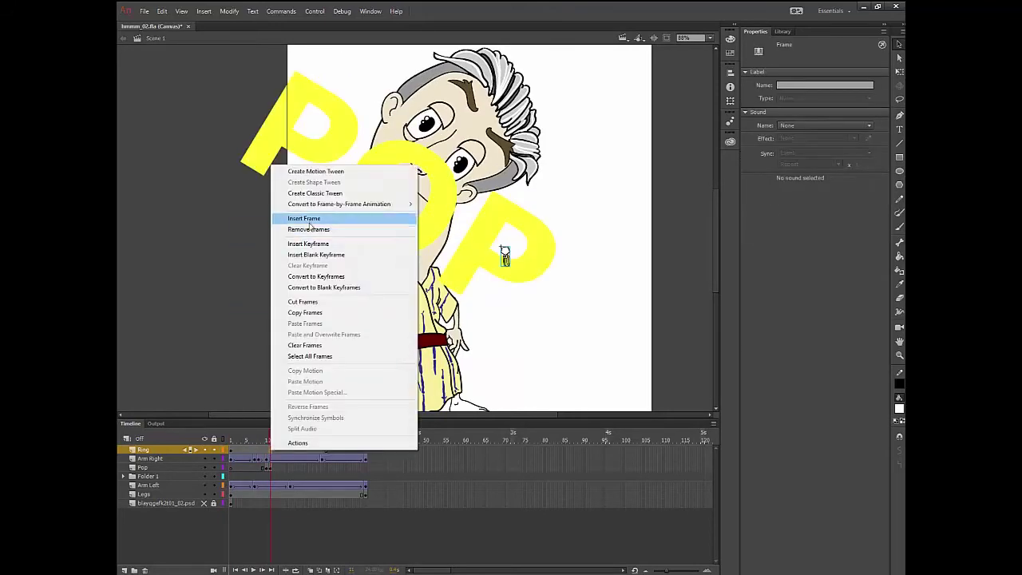
click(308, 244)
drag(266, 451, 232, 451)
right_click(234, 451)
click(276, 228)
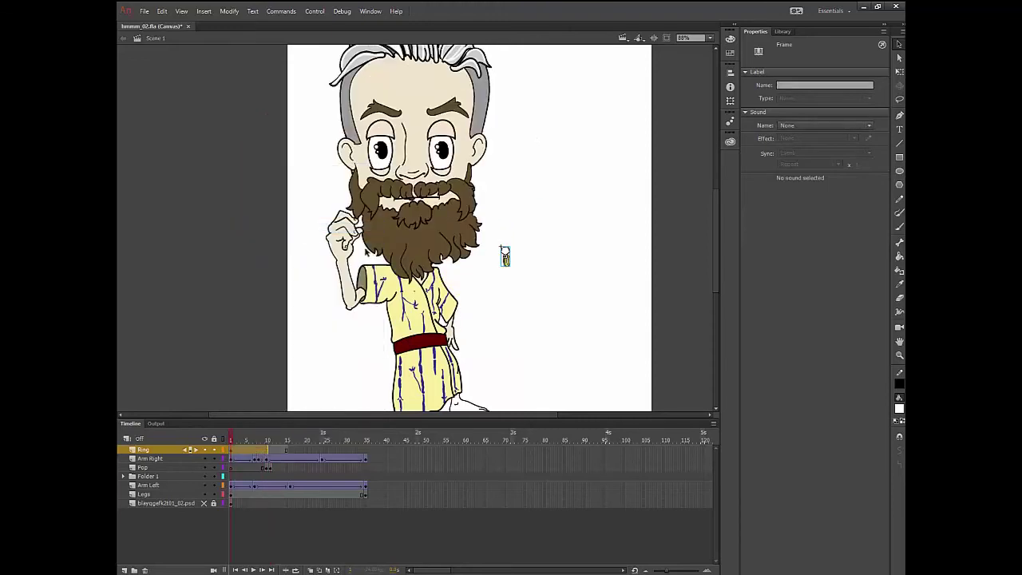
Try to adjust the ring's start by removing the first Ring frame and changing its keyframes
click(506, 265)
click(258, 450)
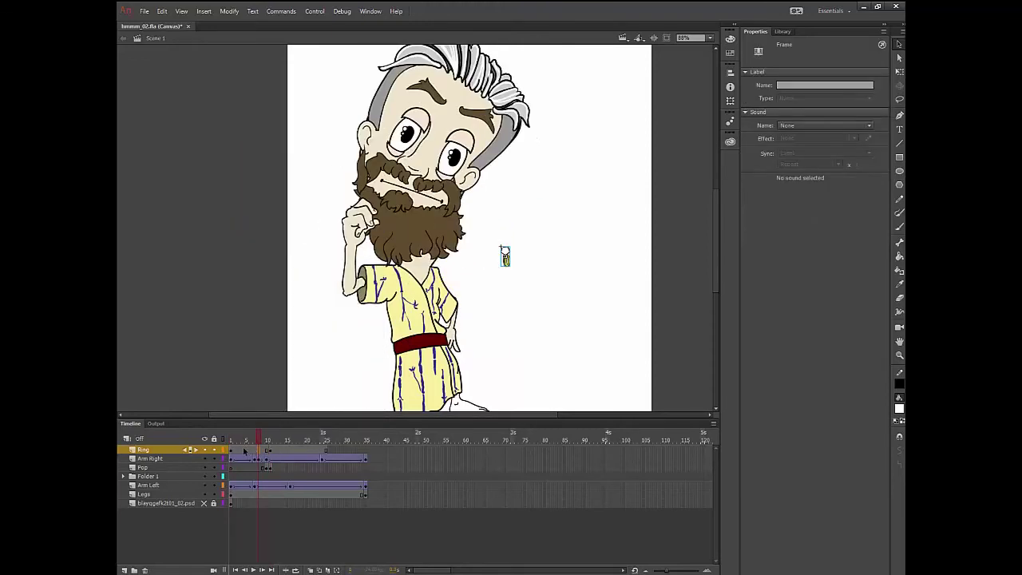
click(234, 450)
right_click(232, 451)
click(271, 228)
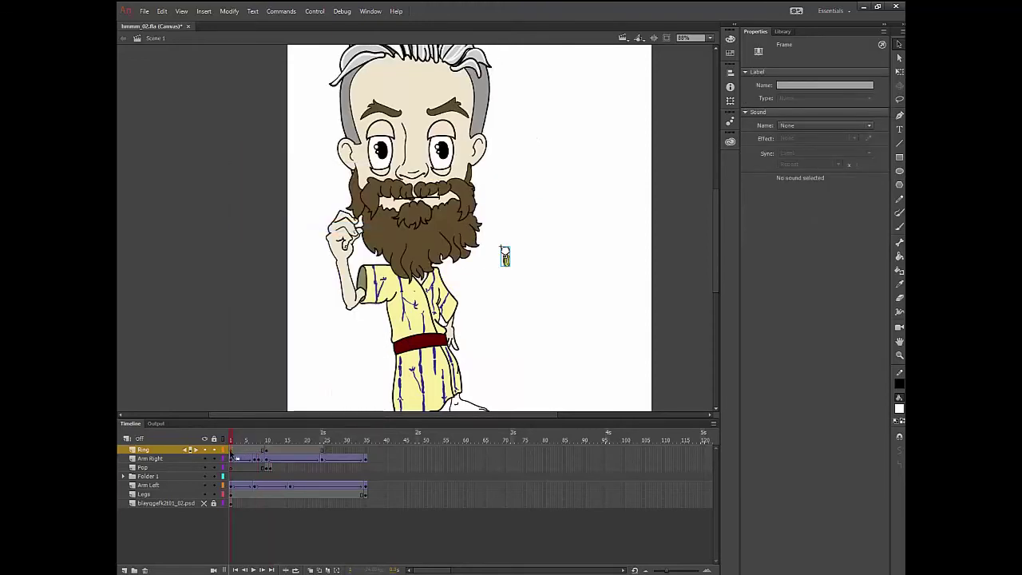
right_click(230, 452)
click(275, 276)
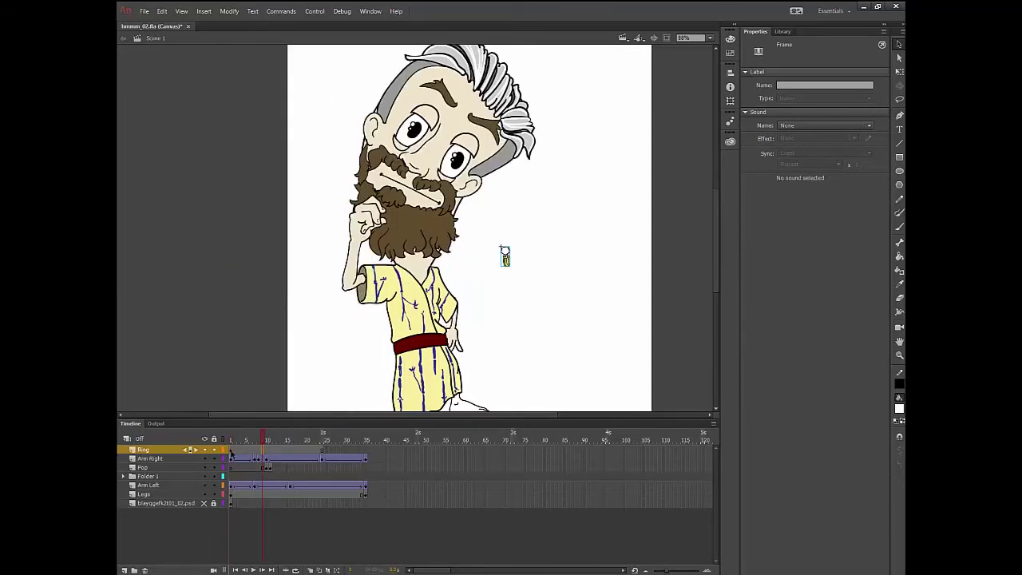
Shift the Ring layer's starting keyframe to frame 11 and fit the ring between the raised hand's fingers
click(231, 452)
drag(231, 451, 266, 448)
click(259, 440)
click(259, 450)
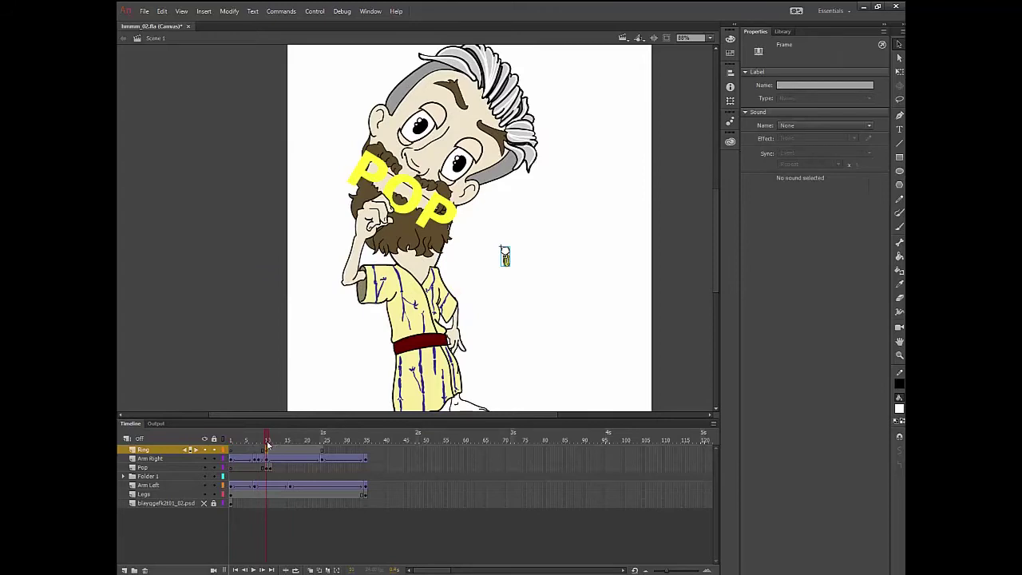
drag(504, 256, 432, 206)
scroll(388, 216, up, 8)
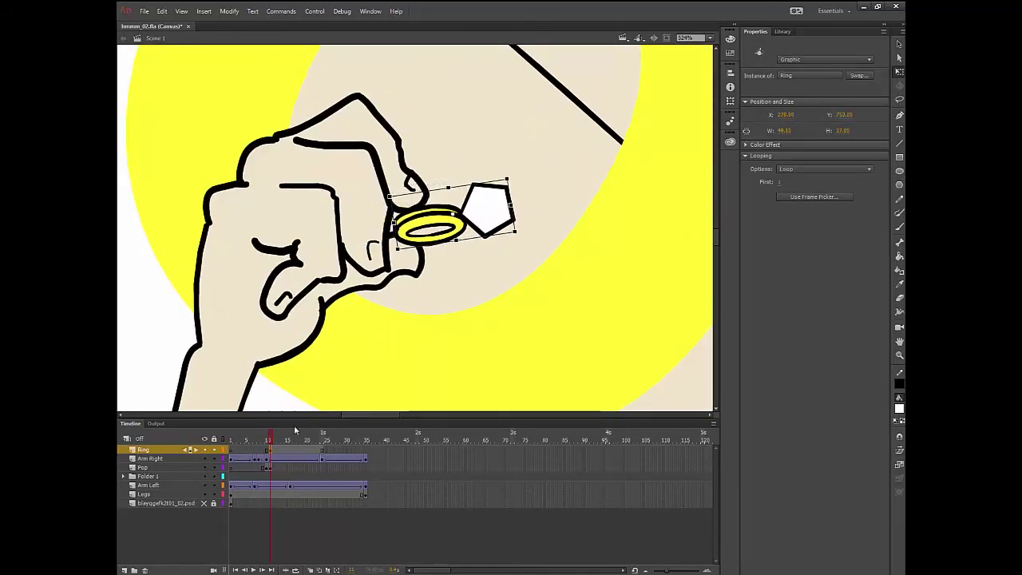
Add a Ring keyframe at frame 35, move the ring back into the fingers, and create a classic tween
drag(295, 430, 373, 454)
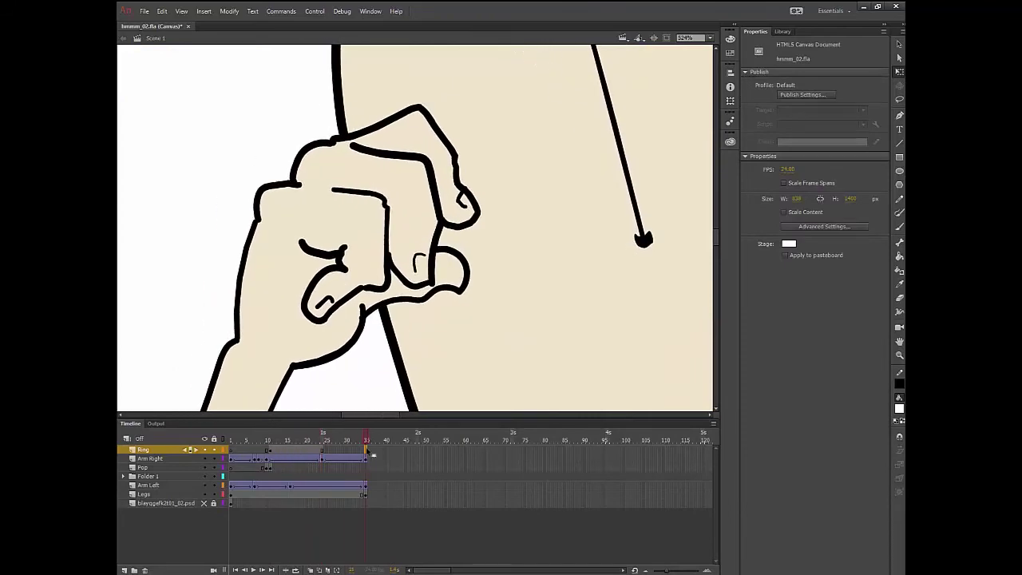
right_click(367, 451)
click(407, 238)
drag(429, 226, 479, 241)
right_click(359, 451)
click(397, 194)
Insert a Ring keyframe at frame 26 and play the animation in a loop to check it
drag(277, 451, 366, 438)
right_click(328, 450)
click(369, 238)
scroll(404, 345, down, 9)
click(295, 570)
click(254, 570)
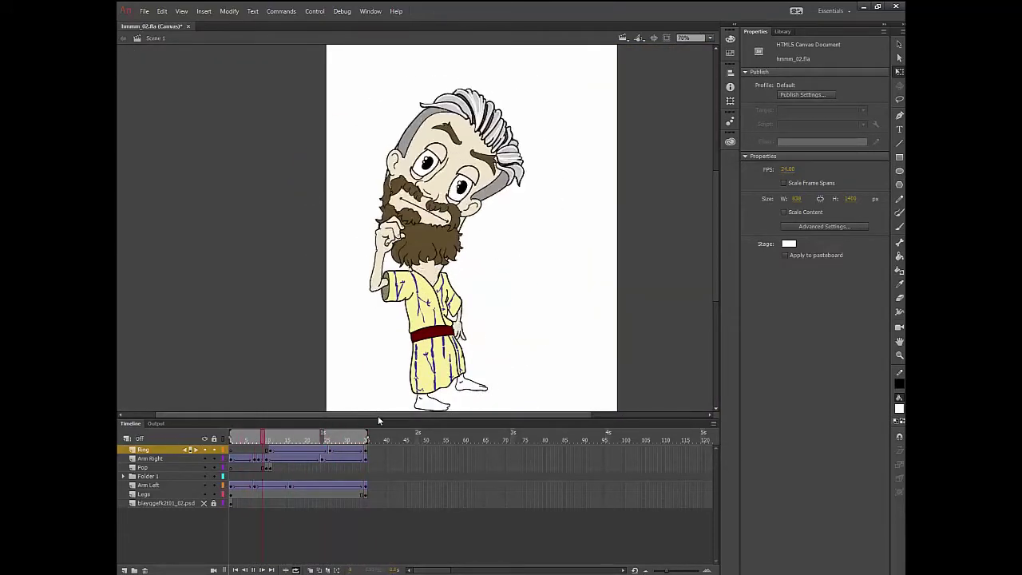
click(144, 11)
mouse_move(205, 177)
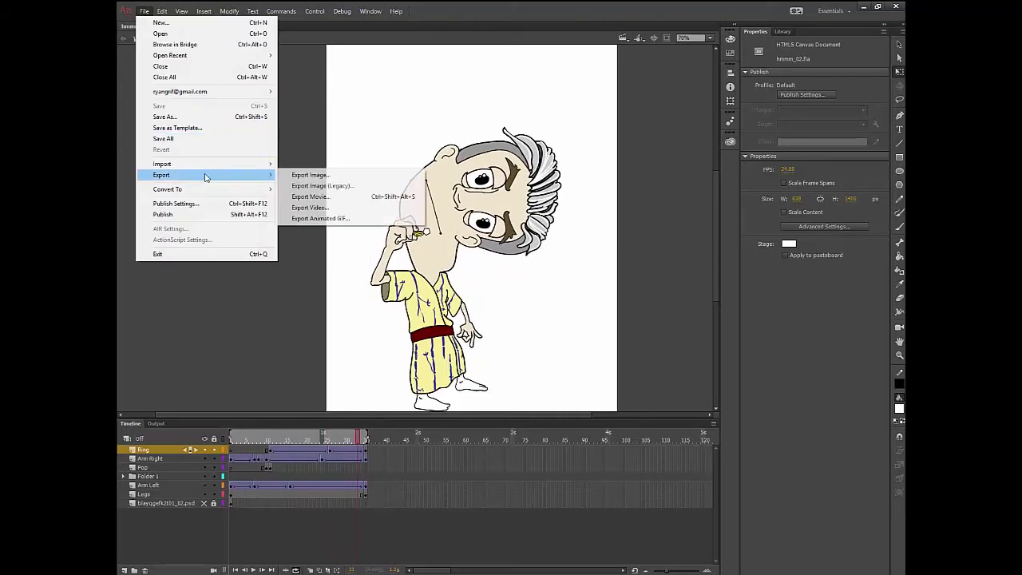
click(310, 207)
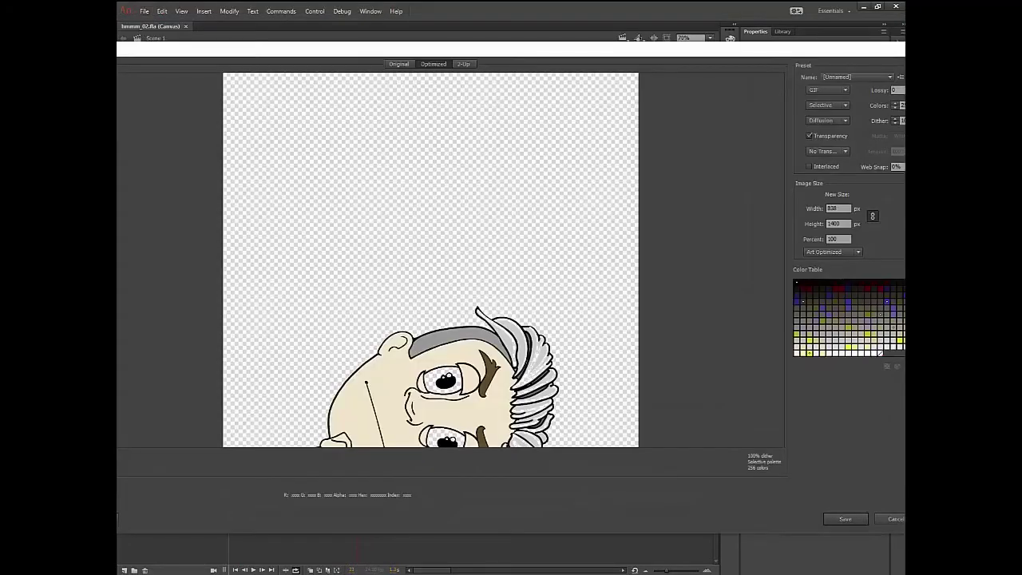
drag(870, 48, 717, 54)
click(814, 55)
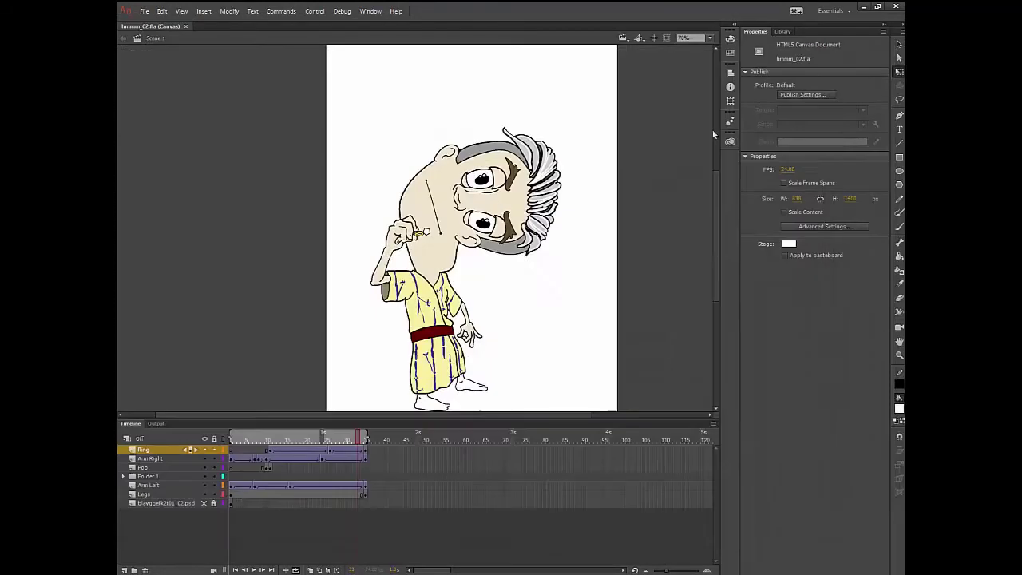
Delete the PSD reference layer and add a new layer at the bottom of the stack
drag(305, 439, 231, 439)
right_click(177, 504)
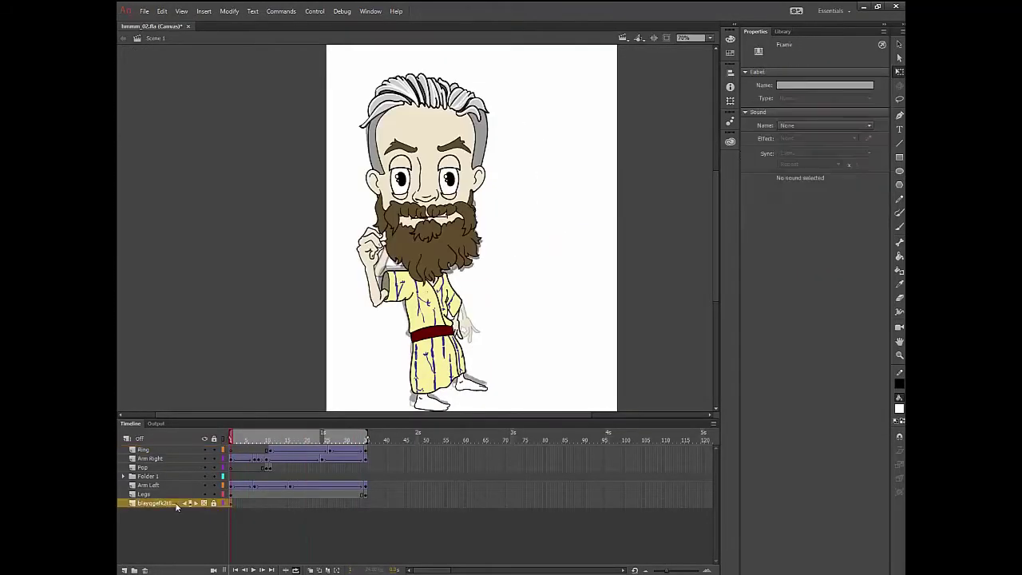
click(207, 312)
click(123, 570)
drag(160, 494, 160, 507)
Draw a bright green rectangle covering the whole stage on the new bottom layer
click(899, 157)
click(849, 86)
click(677, 166)
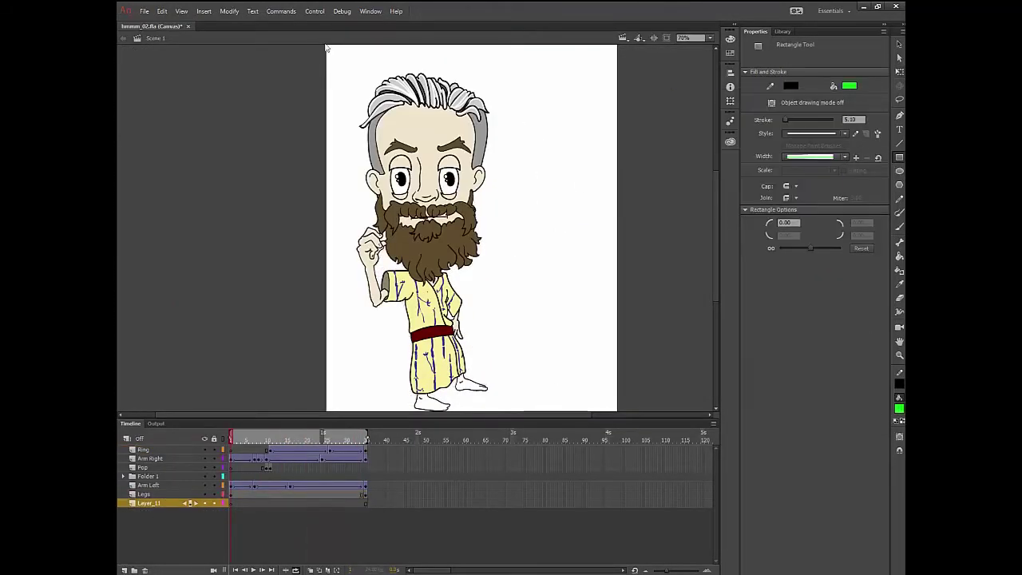
drag(323, 47, 635, 417)
drag(335, 439, 204, 439)
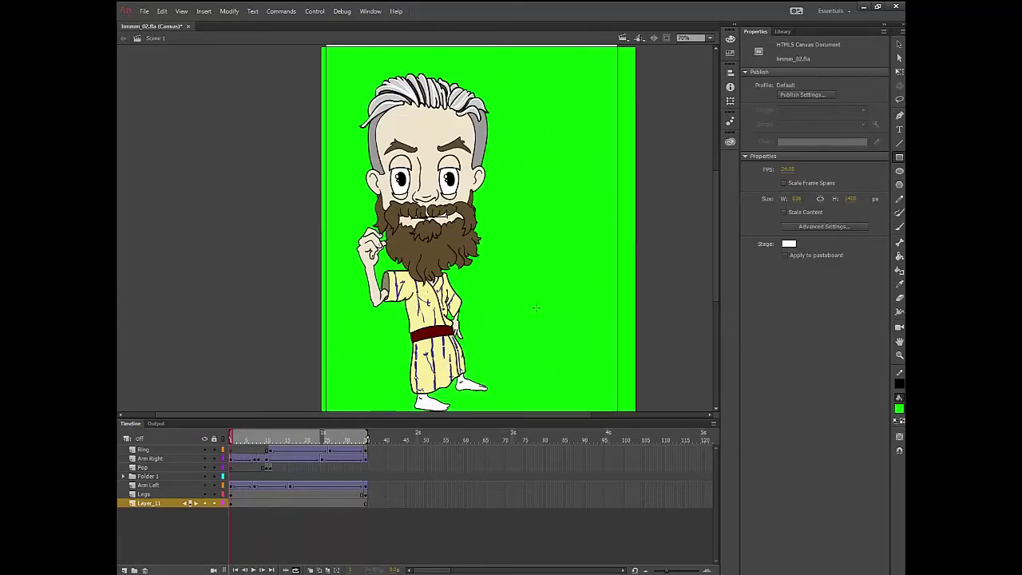
Change the background rectangle's fill to white
key(v)
click(536, 307)
click(899, 409)
click(888, 516)
click(672, 378)
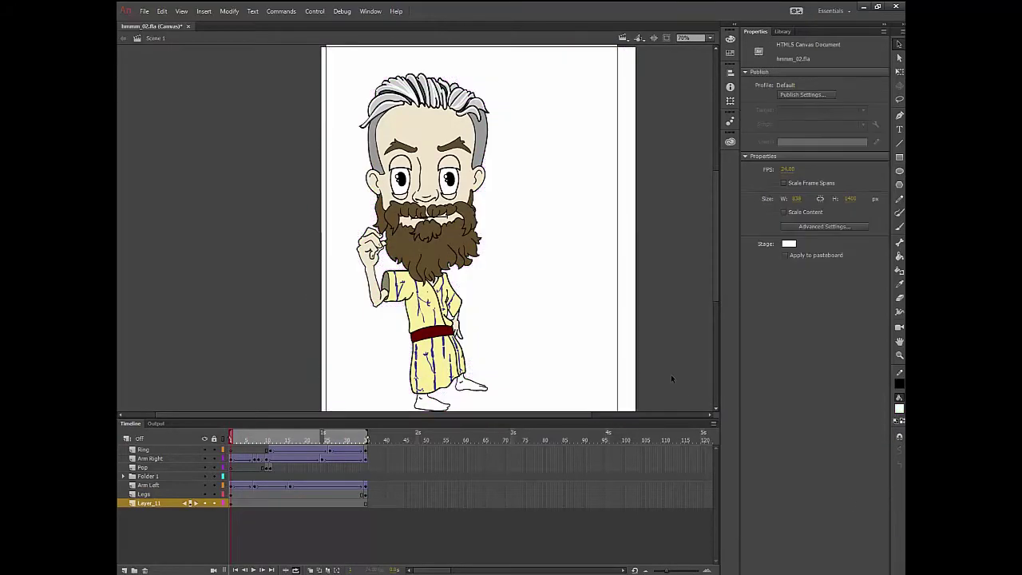
Recolour the background rectangle's fill light pink
click(551, 343)
click(899, 408)
click(878, 519)
click(671, 375)
mouse_move(335, 437)
mouse_down()
mouse_move(253, 438)
mouse_move(353, 434)
mouse_up()
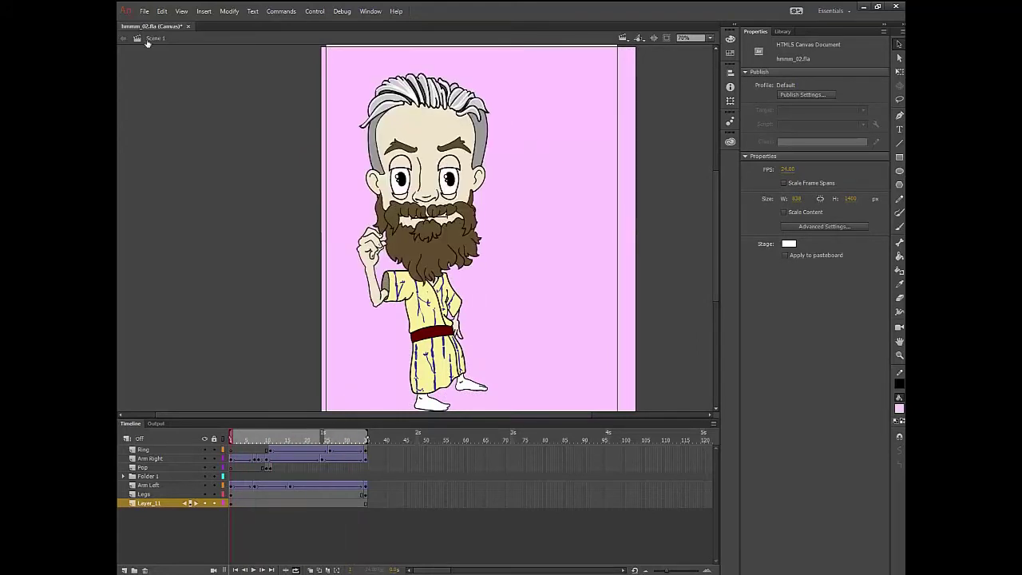
Hide the background layer and start exporting the movie as a PNG sequence to the Projects folder
click(145, 11)
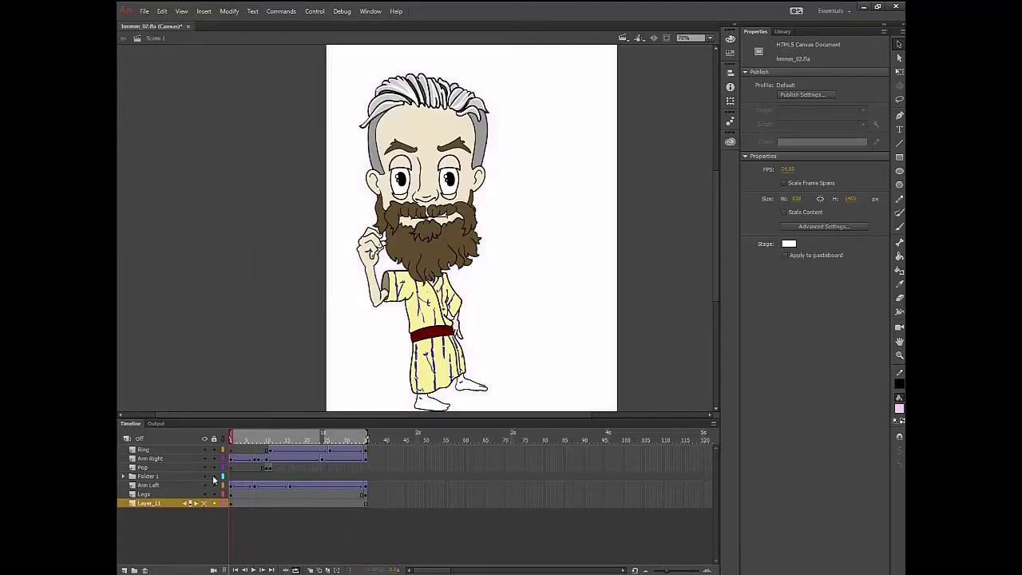
click(145, 11)
mouse_move(180, 175)
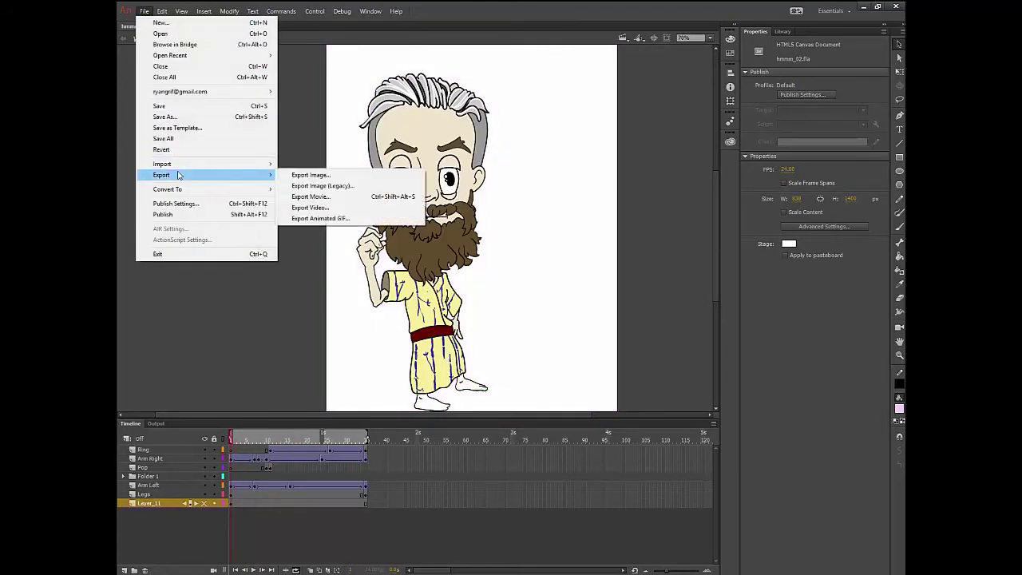
click(294, 197)
click(252, 25)
Create a new folder named "H" in Projects and open it as the export destination
scroll(285, 155, down, 12)
right_click(484, 142)
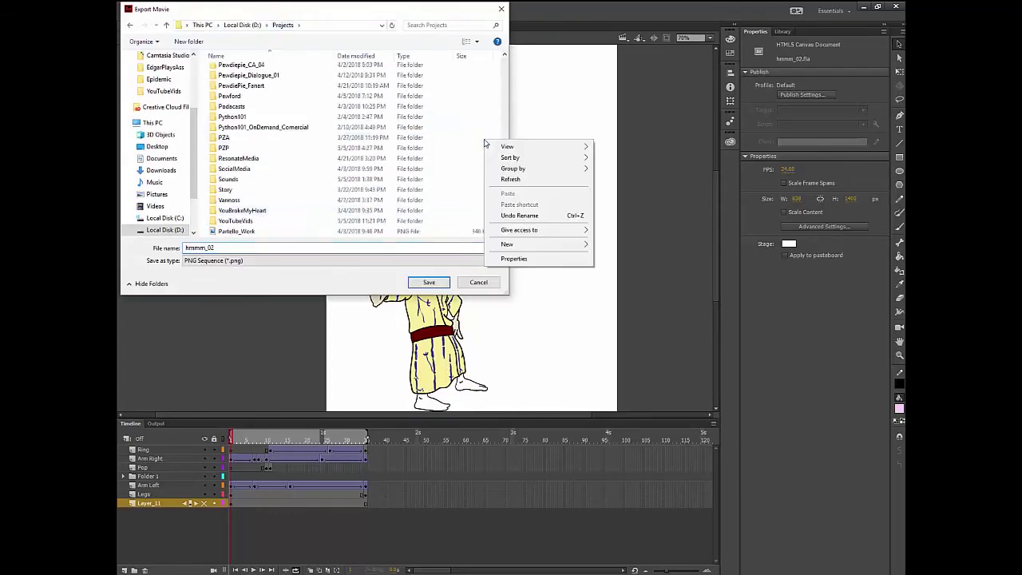
mouse_move(519, 245)
click(598, 249)
text(H)
key(Return)
key(Return)
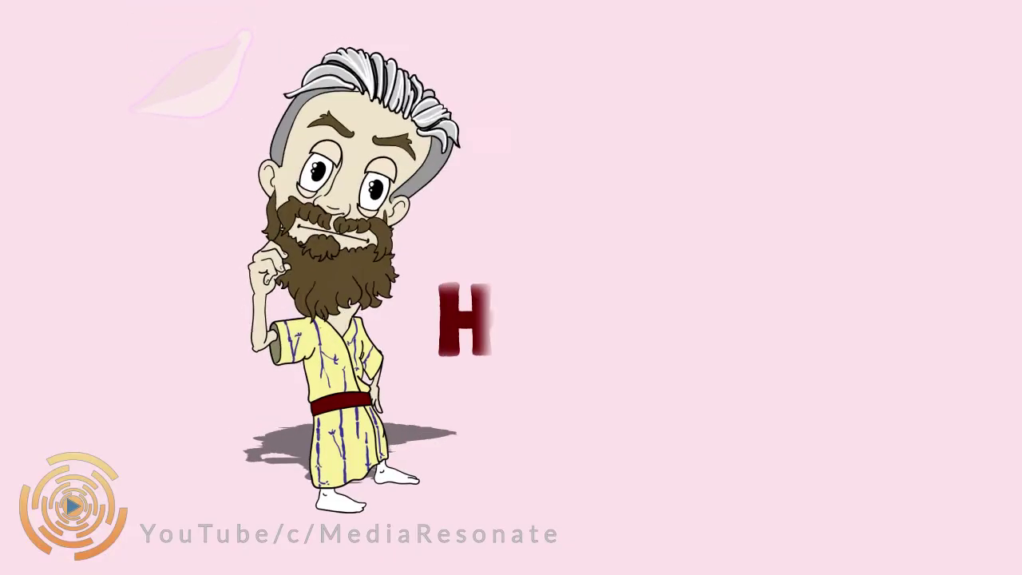